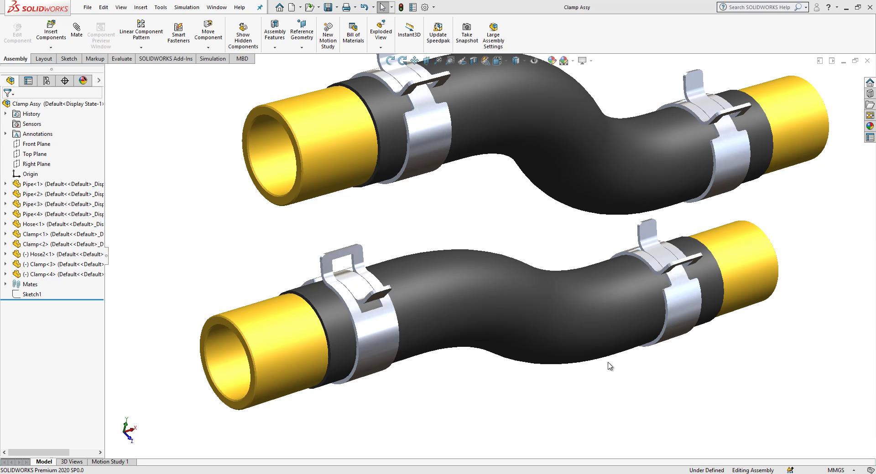
key(Left)
key(Left)
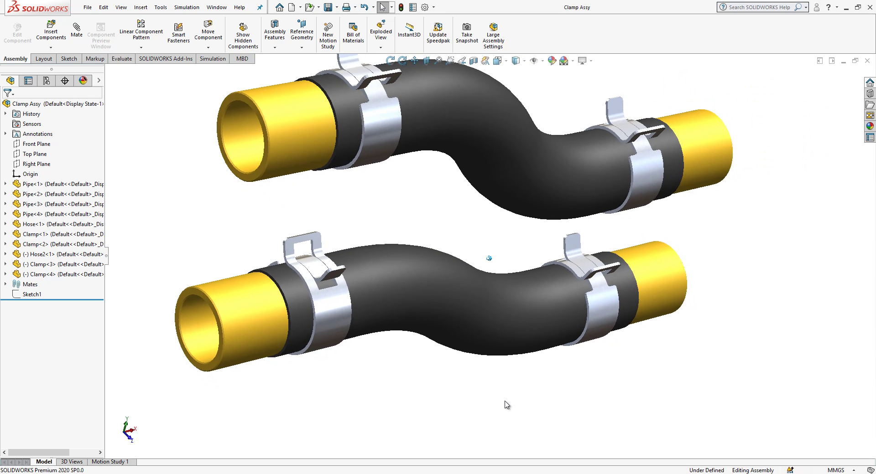
scroll(275, 267, down, 2)
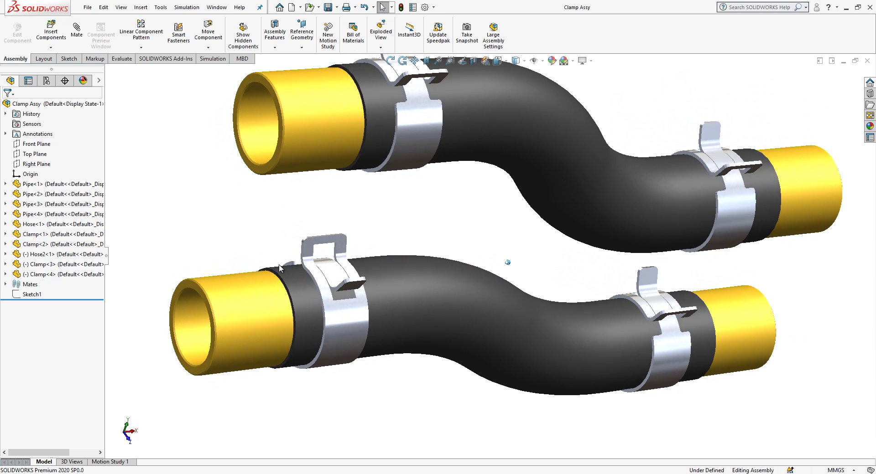
mouse_move(275, 268)
middle_down()
mouse_move(261, 256)
mouse_move(268, 260)
middle_up()
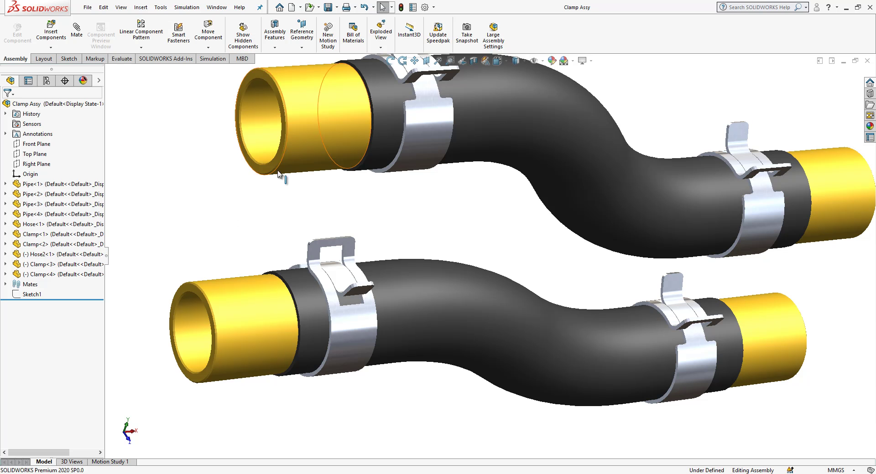
Create a new part document and start a sketch on the Front Plane
click(291, 6)
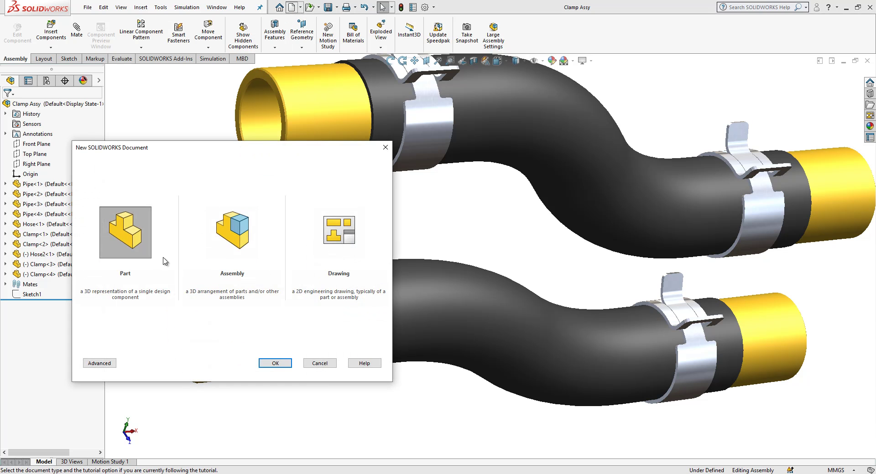
click(288, 364)
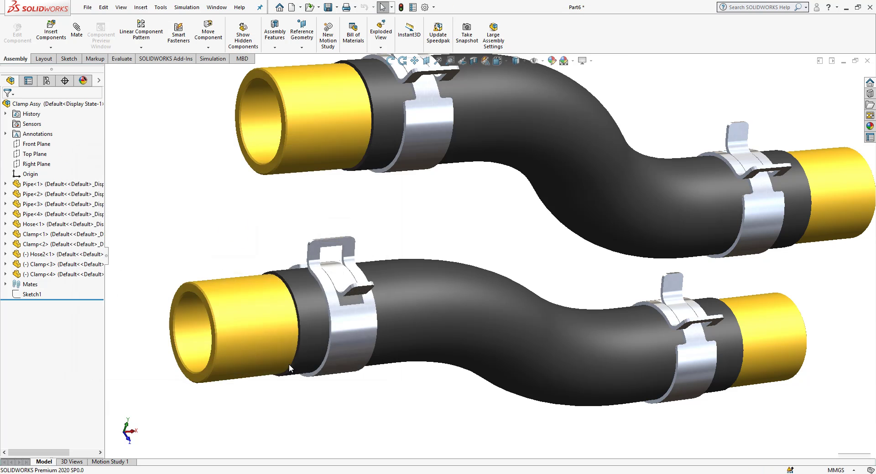
click(45, 154)
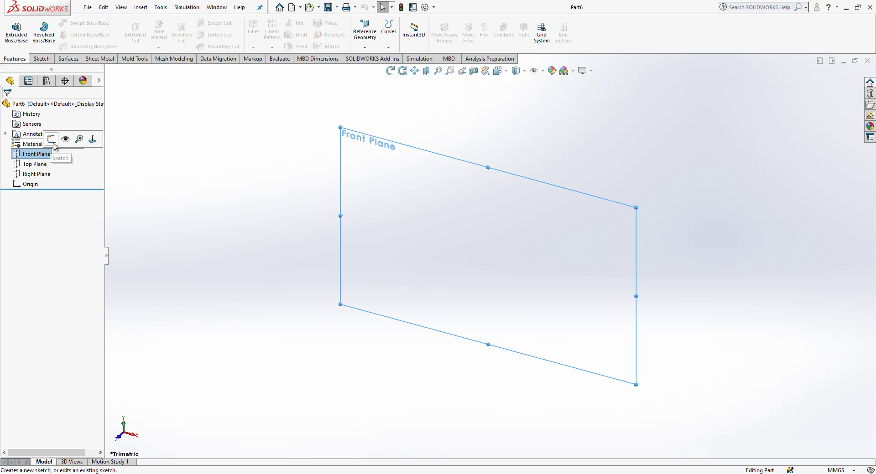
click(52, 139)
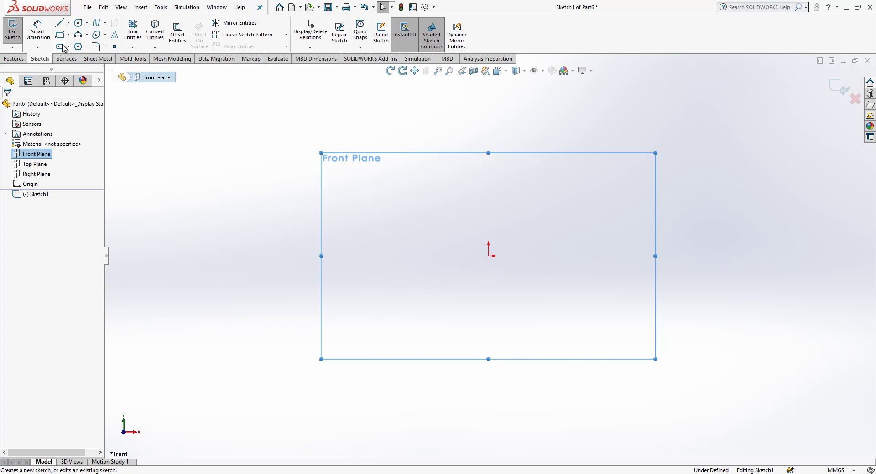
Sketch a horizontal line about 113 mm long ending at the origin, a vertical line up from it, and a closed stepped profile above
click(60, 24)
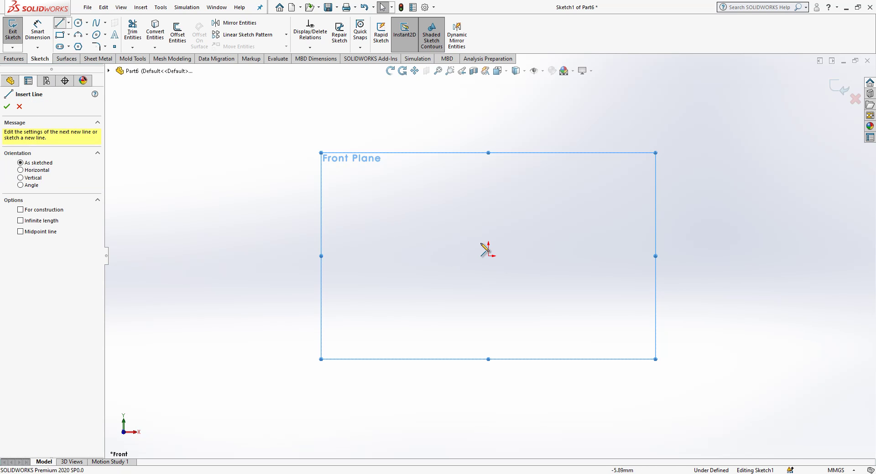
click(701, 256)
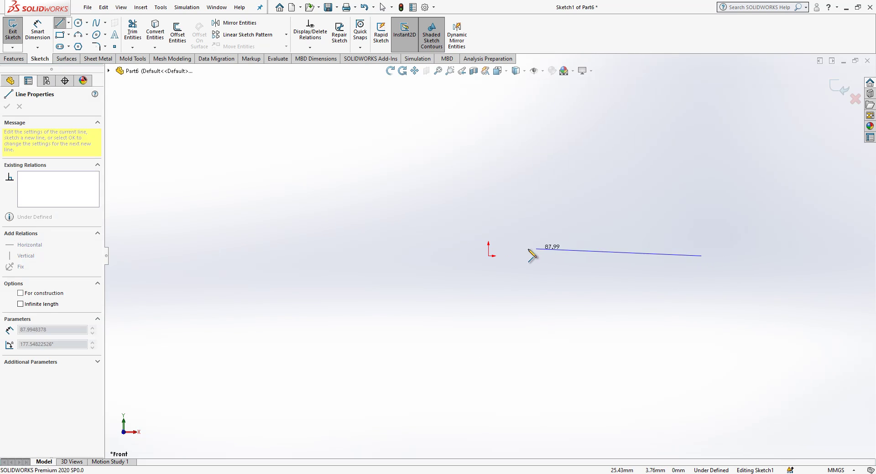
click(487, 255)
click(488, 168)
click(707, 167)
click(619, 138)
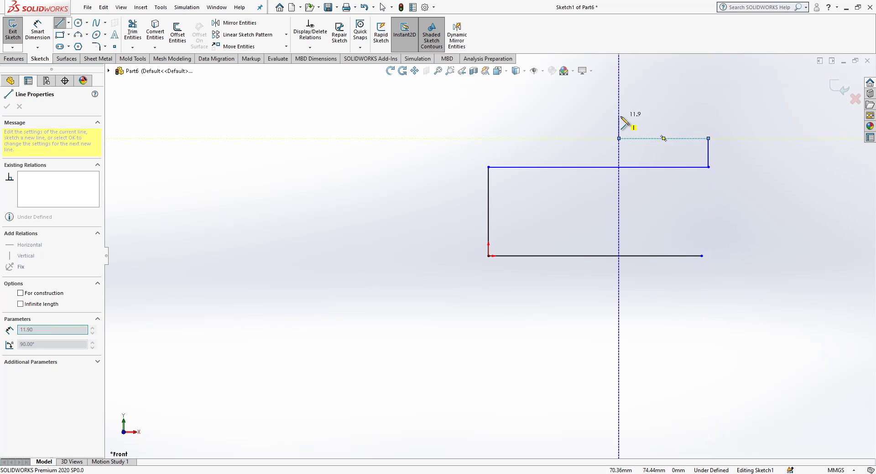
click(619, 116)
click(488, 116)
click(488, 168)
key(Escape)
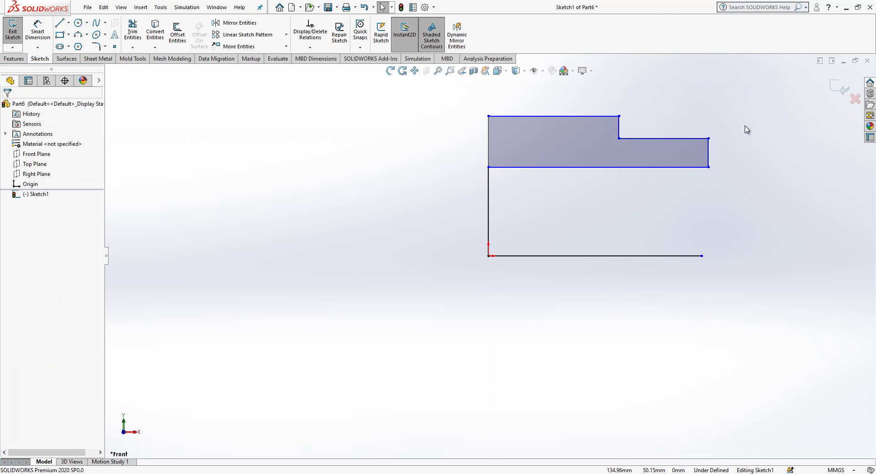
Convert the horizontal line through the origin and the vertical line below the profile to construction lines
scroll(744, 113, down, 2)
drag(751, 244, 383, 339)
click(424, 309)
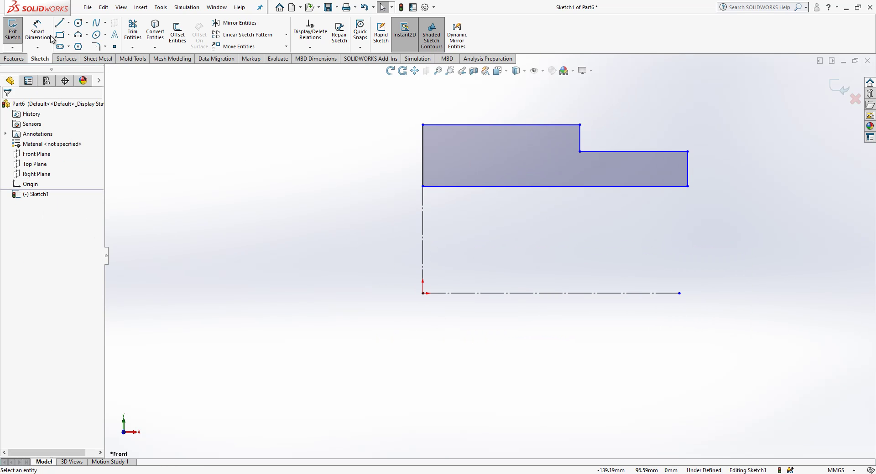
Dimension the upper edge of the profile's thinner section about the horizontal centreline as a 34 mm diameter
click(38, 31)
click(630, 293)
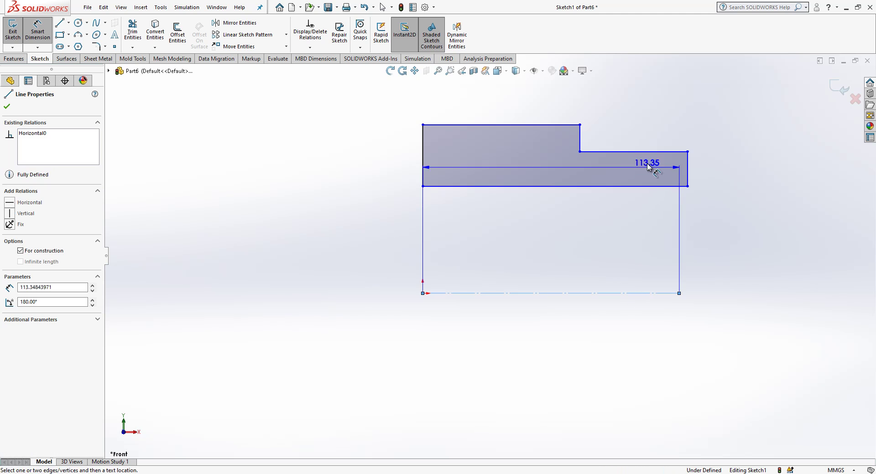
click(651, 152)
click(750, 321)
text(34)
key(Return)
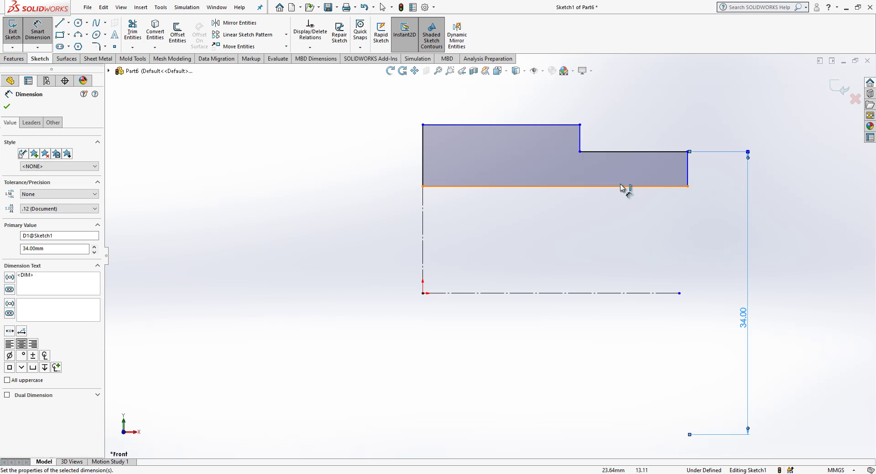
Dimension the profile's lower edge about the horizontal centreline as a 30 mm inner diameter
click(629, 187)
click(650, 293)
click(656, 349)
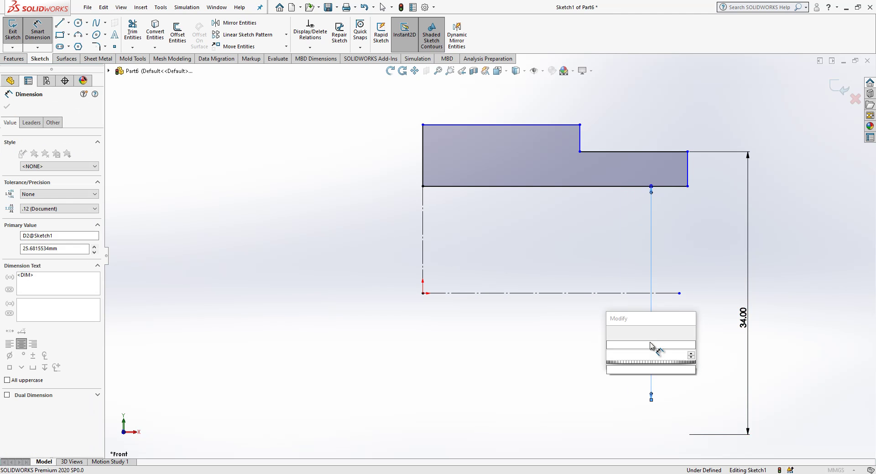
text(30)
key(Return)
Dimension the upper edge of the profile's thicker section about the horizontal centreline as a 38 mm diameter
click(539, 125)
click(438, 294)
click(355, 266)
text(38)
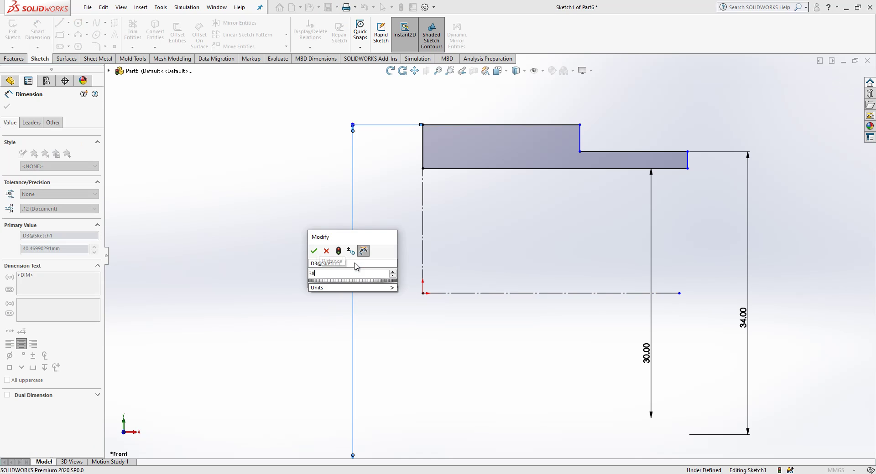
key(Return)
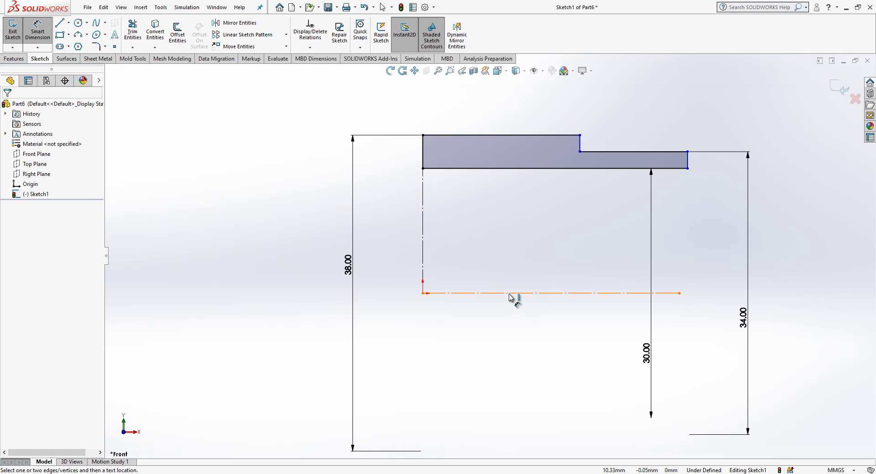
Dimension the overall length of the profile's lower edge as 70 mm
key(z)
click(604, 183)
click(578, 103)
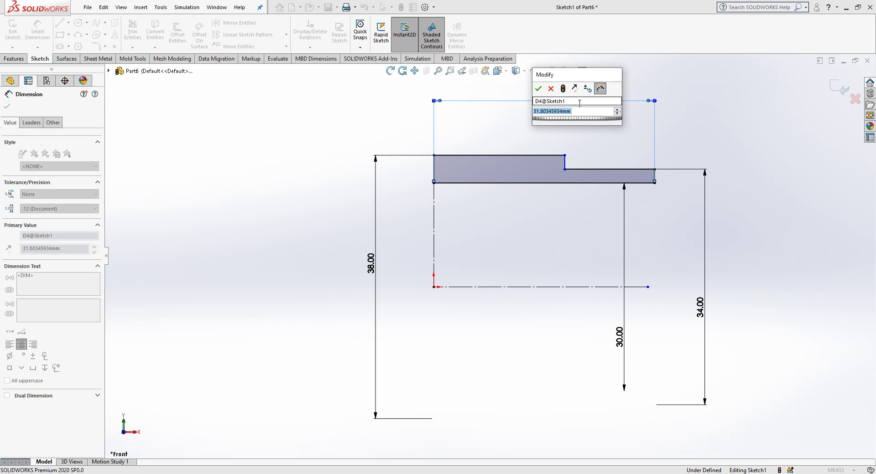
text(70)
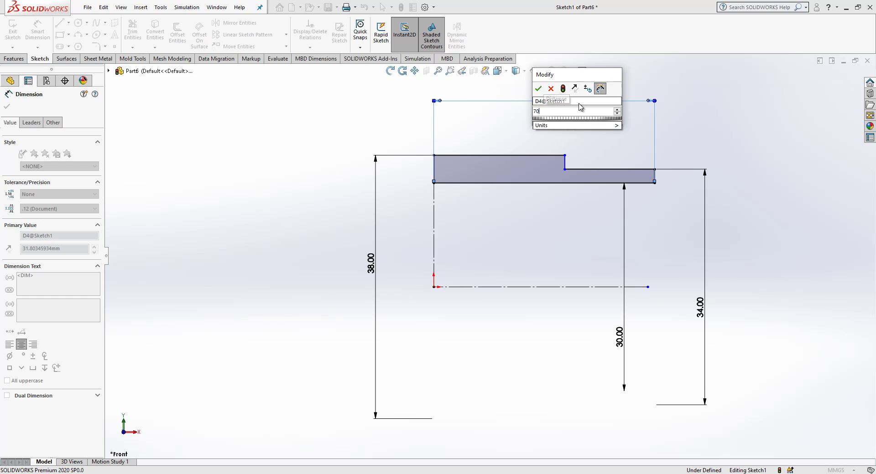
key(Return)
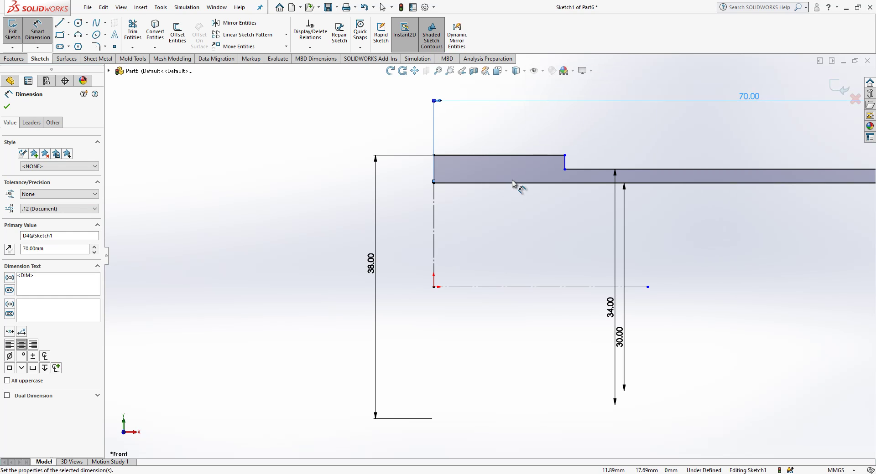
scroll(512, 184, up, 3)
scroll(662, 162, down, 2)
key(Escape)
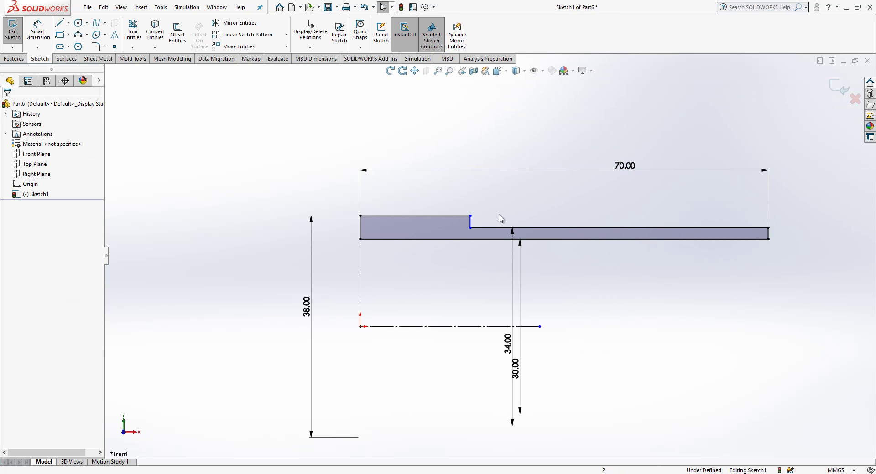
Make the two upper horizontal edges of the stepped profile equal in length
click(460, 217)
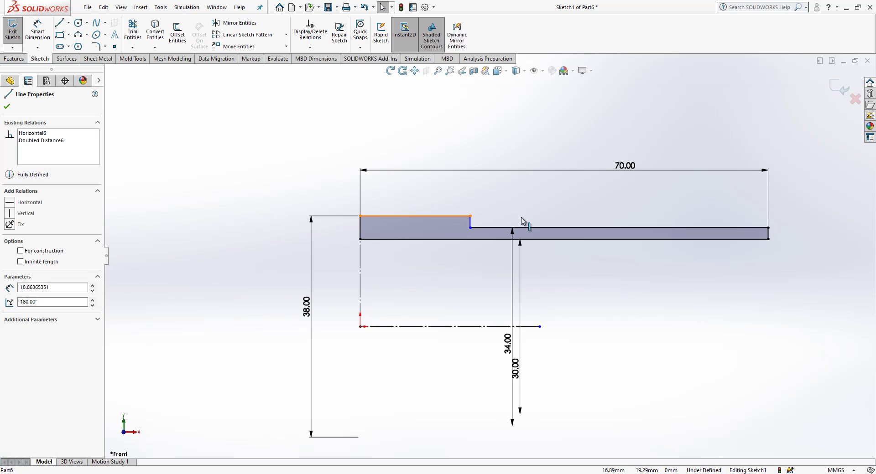
ctrl+click(555, 228)
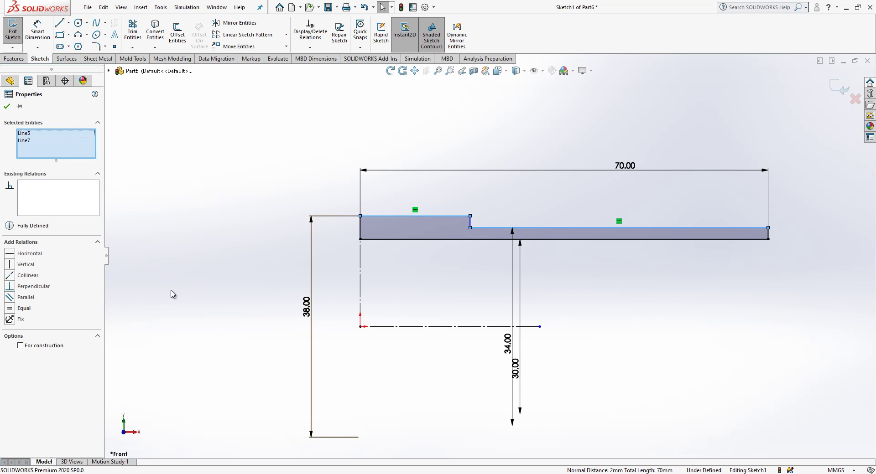
click(24, 309)
click(217, 297)
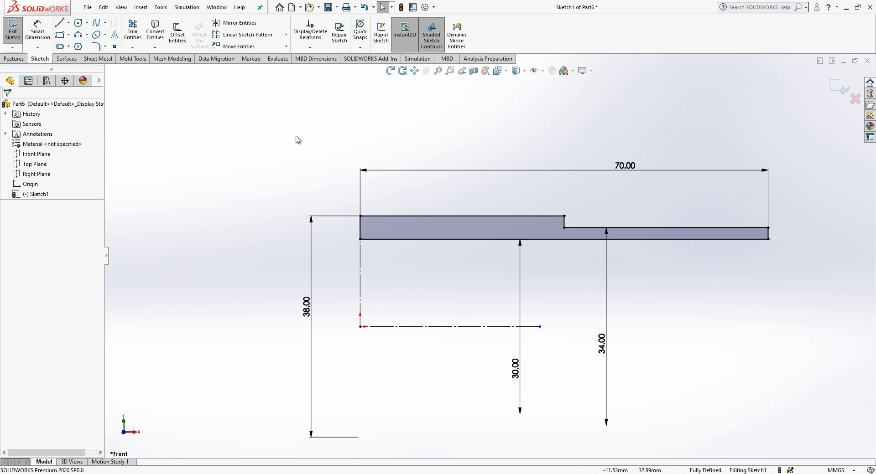
Exit the sketch and revolve the stepped profile 360 degrees about the horizontal centreline
click(841, 85)
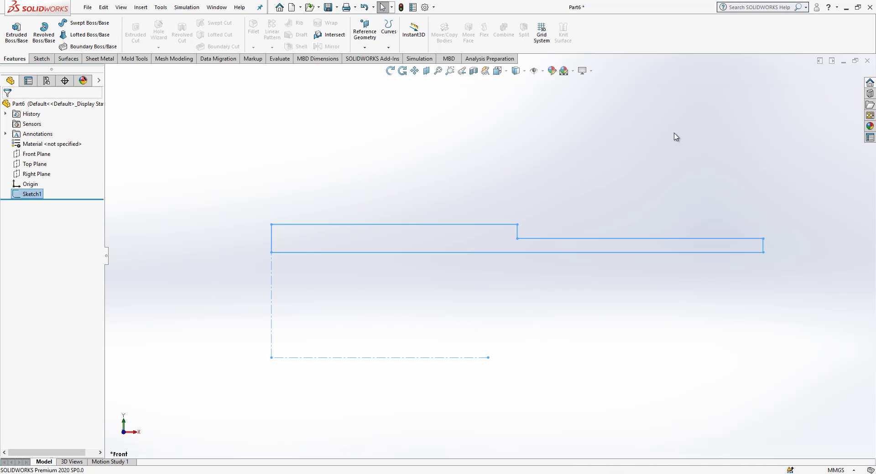
click(49, 36)
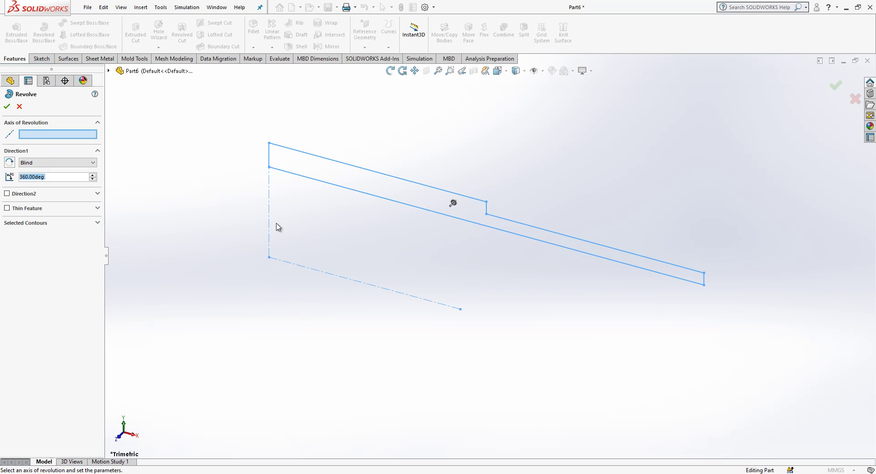
click(307, 267)
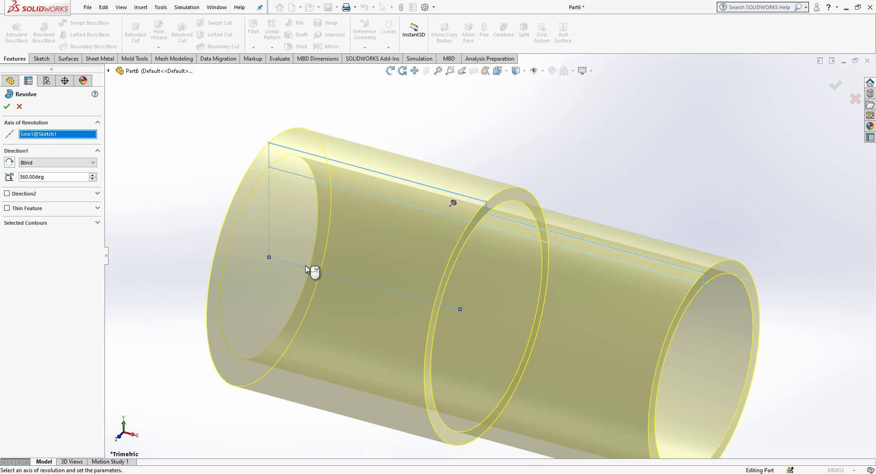
click(6, 107)
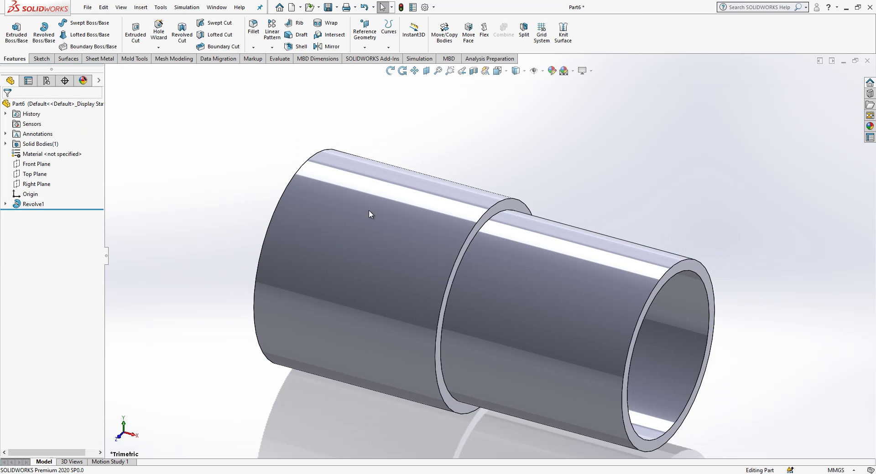
Chamfer the thicker end's outer and inner edges, the outer step edge and the thinner end face by 0.5 mm at 45 degrees
click(253, 48)
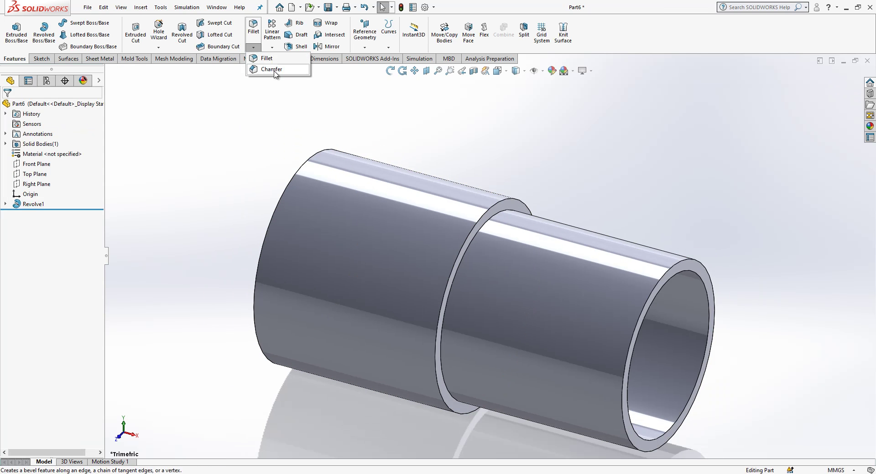
click(272, 69)
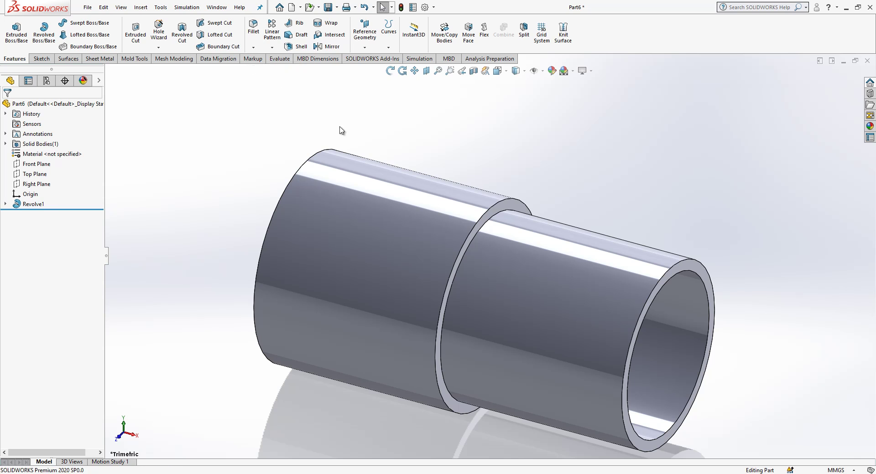
click(291, 183)
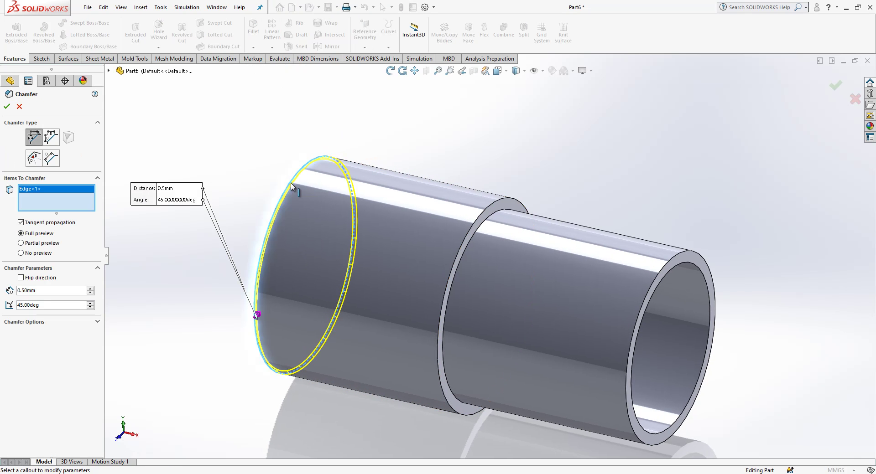
click(502, 200)
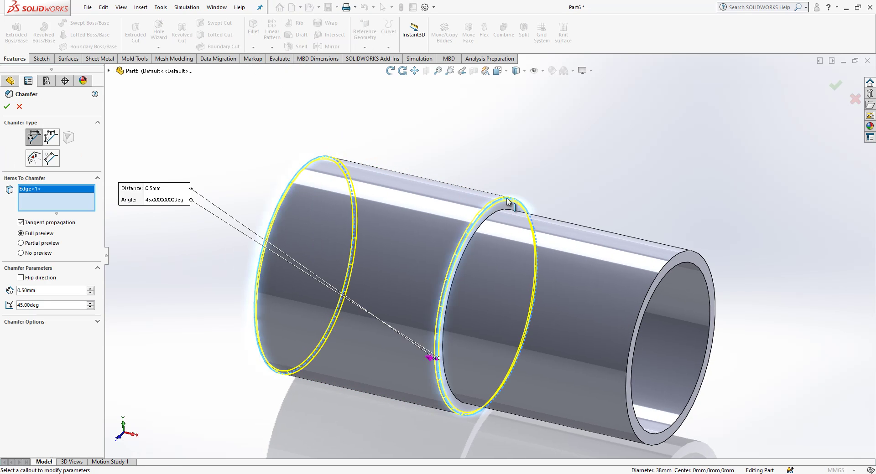
click(690, 252)
middle_drag(549, 258, 383, 306)
click(290, 309)
scroll(292, 310, down, 2)
scroll(292, 311, up, 3)
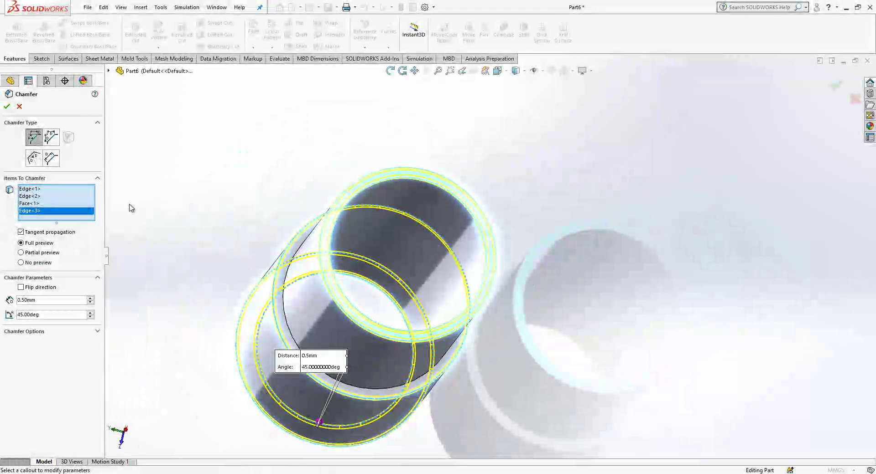
middle_drag(131, 208, 260, 227)
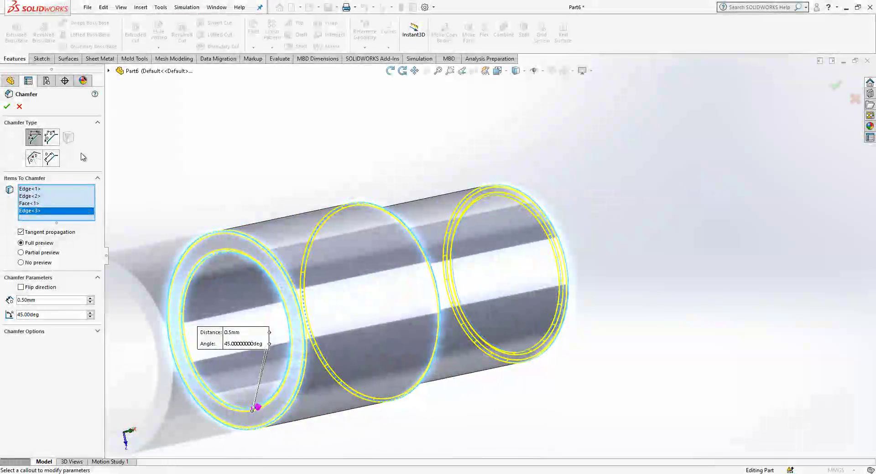
click(6, 107)
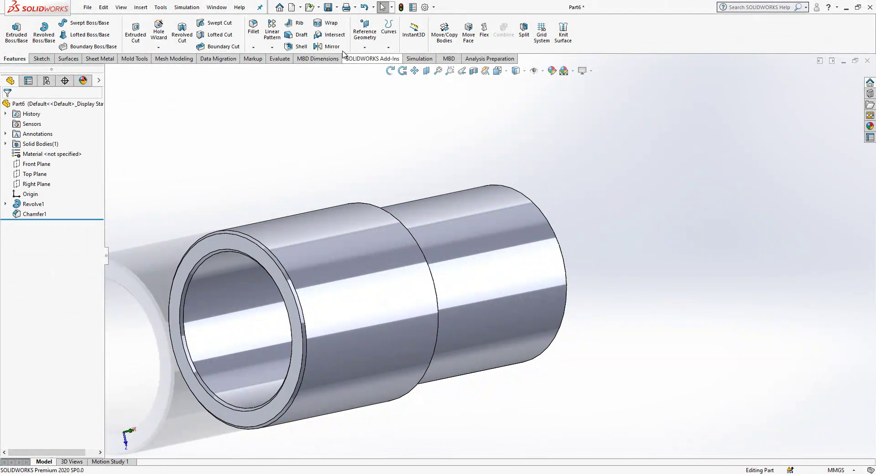
Save the stepped pipe part as 001CLM in the Ex folder
key(ctrl+s)
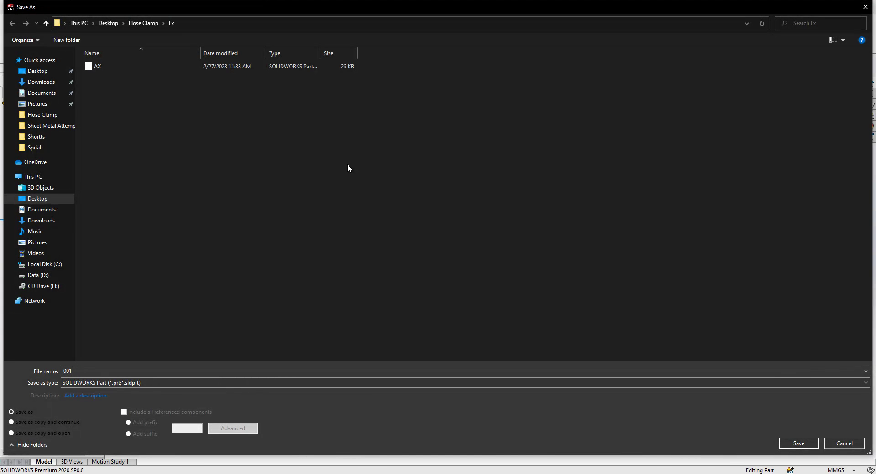
text(001cl)
click(811, 444)
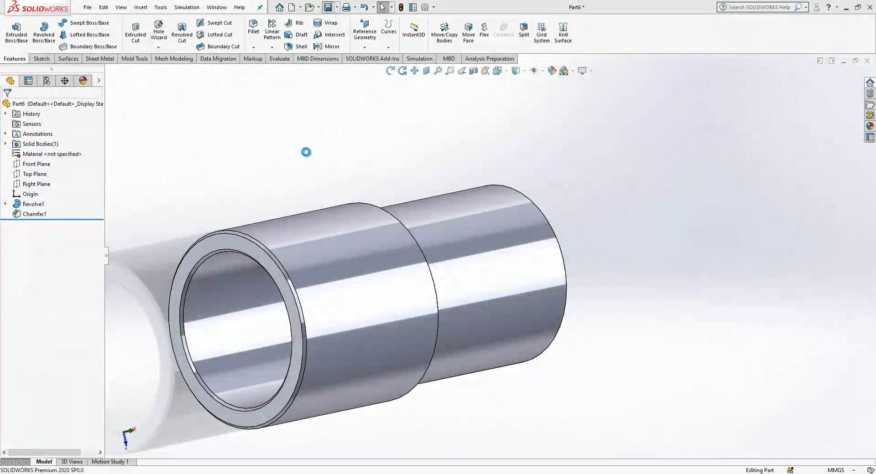
Create a new part document and start a sketch on the Front Plane
click(290, 8)
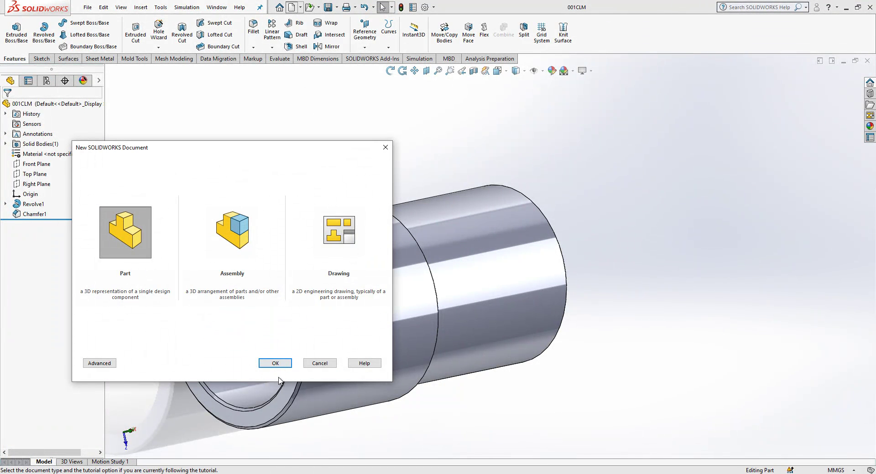
click(276, 363)
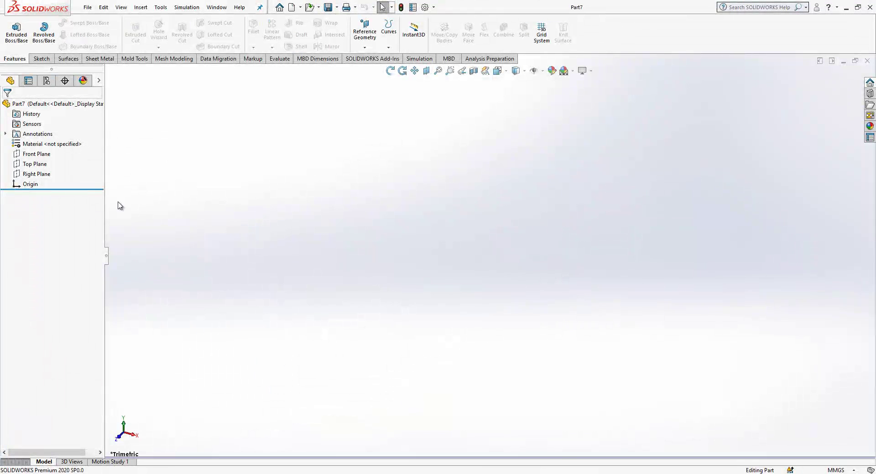
click(36, 154)
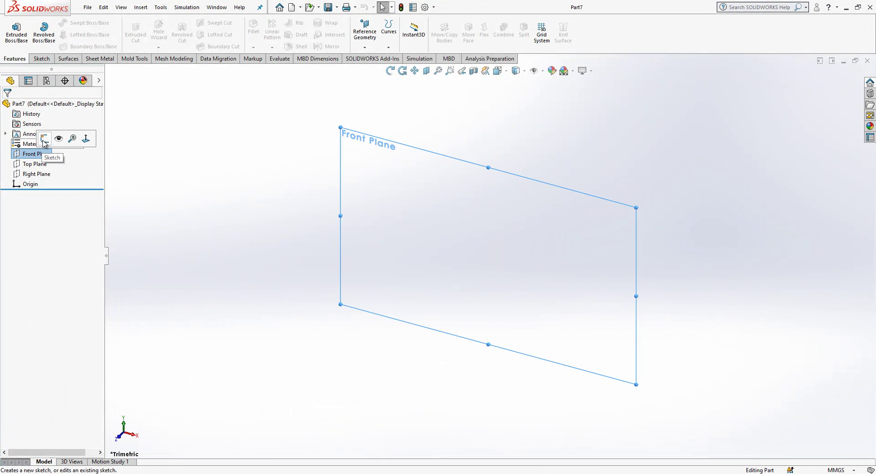
click(44, 140)
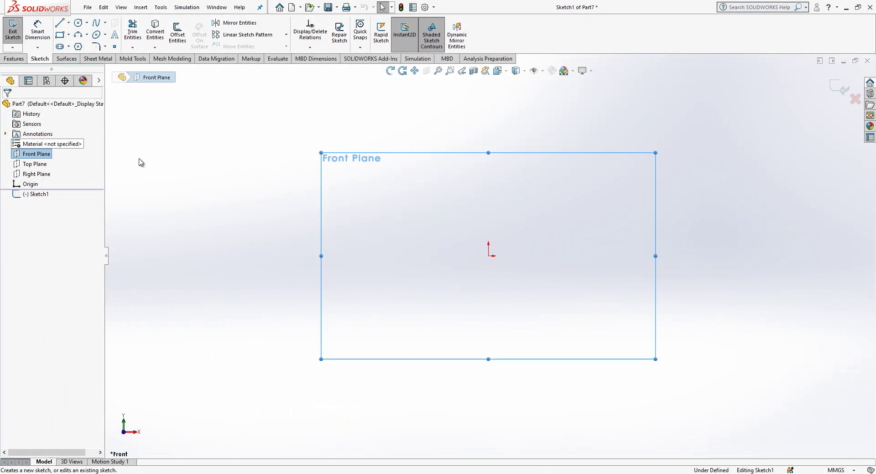
Sketch a horizontal line about 118 mm long starting at the origin
click(488, 256)
click(617, 256)
scroll(582, 261, up, 3)
scroll(664, 268, down, 2)
key(Escape)
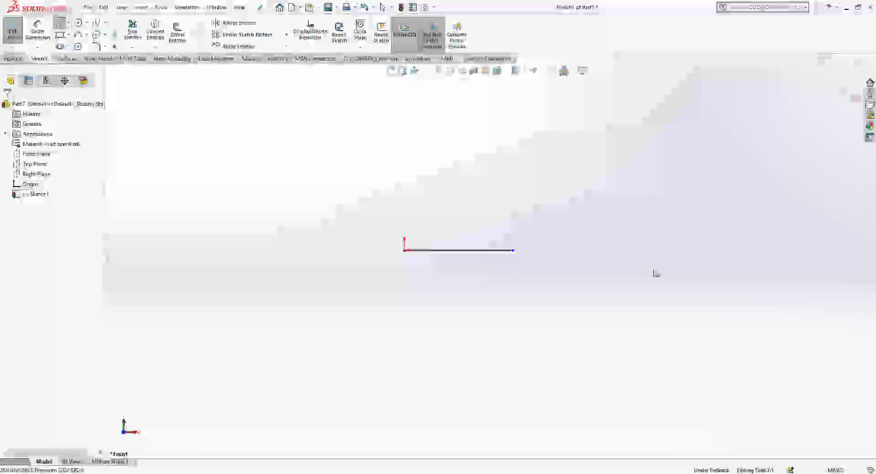
Sketch a second, separate horizontal line lower and beyond the first line's free end, and make both lines equal in length
click(59, 23)
click(718, 334)
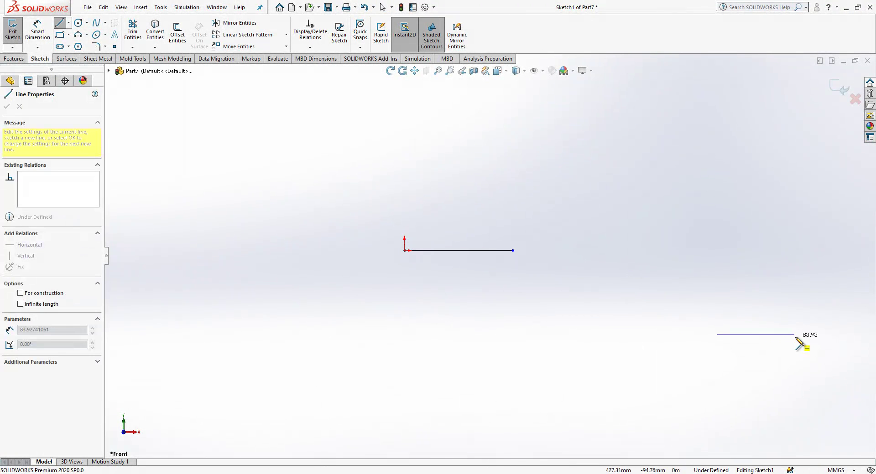
click(834, 334)
key(Escape)
scroll(670, 312, up, 1)
key(f)
drag(727, 112, 292, 360)
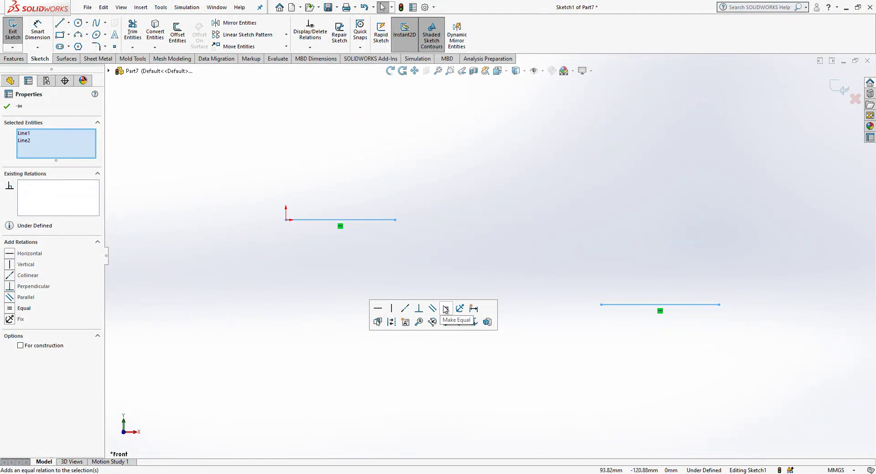
click(156, 129)
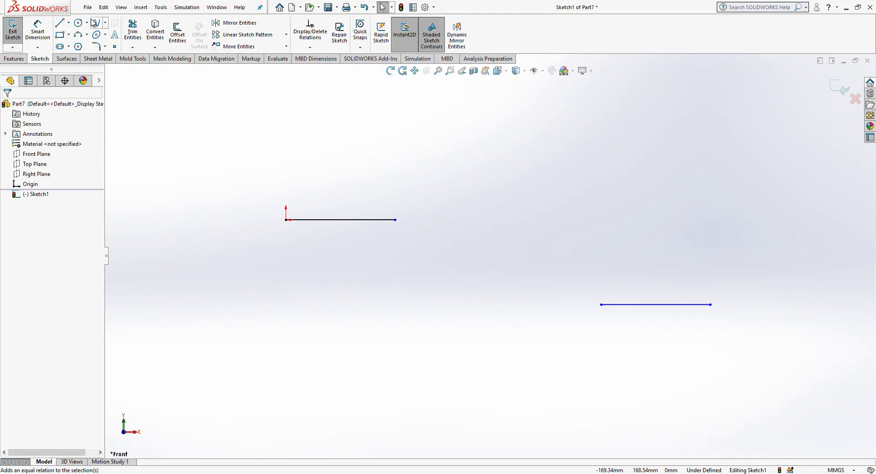
Connect the two horizontal lines with two consecutive three-point arcs forming an S-bend, the first with a radius of about 72 mm
click(82, 35)
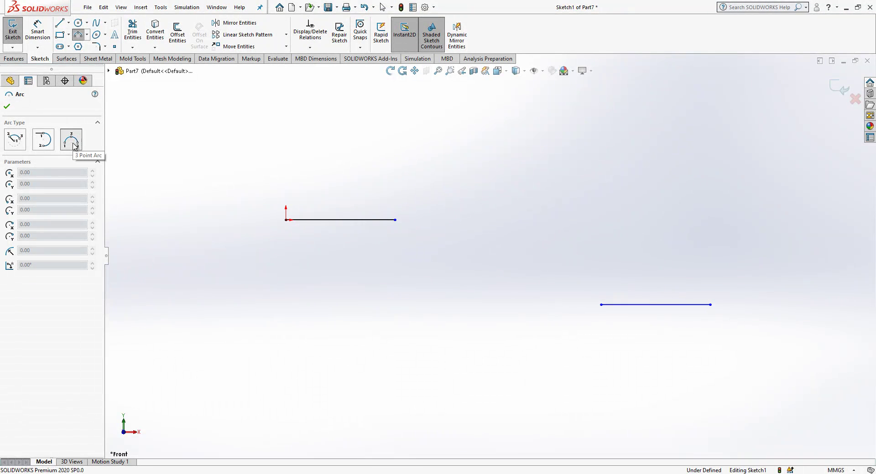
click(395, 220)
click(460, 269)
click(434, 236)
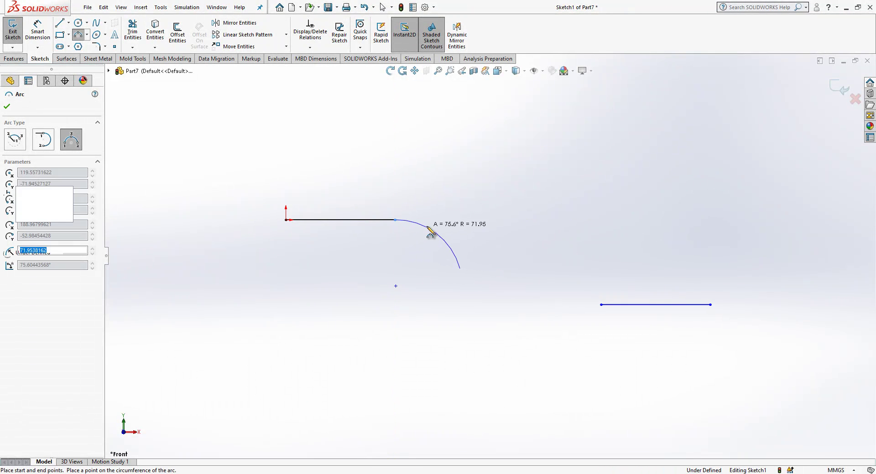
click(460, 269)
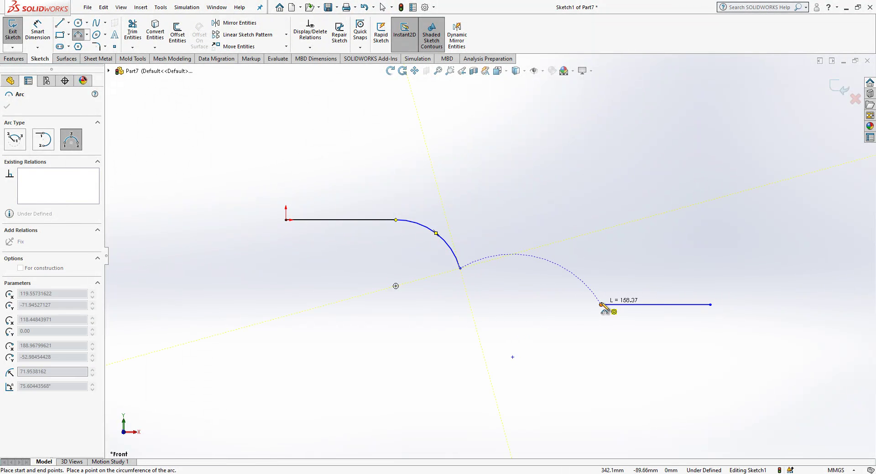
click(601, 304)
click(491, 299)
key(Escape)
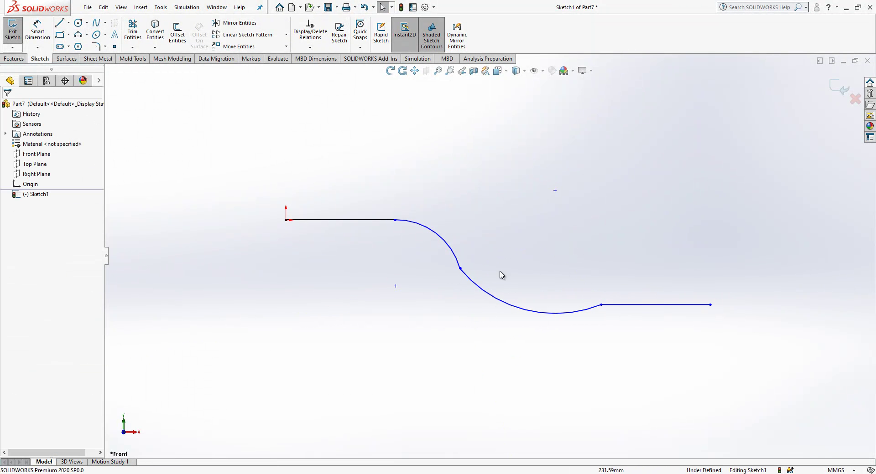
Make the two arcs of the S-bend equal in radius and tangent to each other
drag(522, 235, 445, 317)
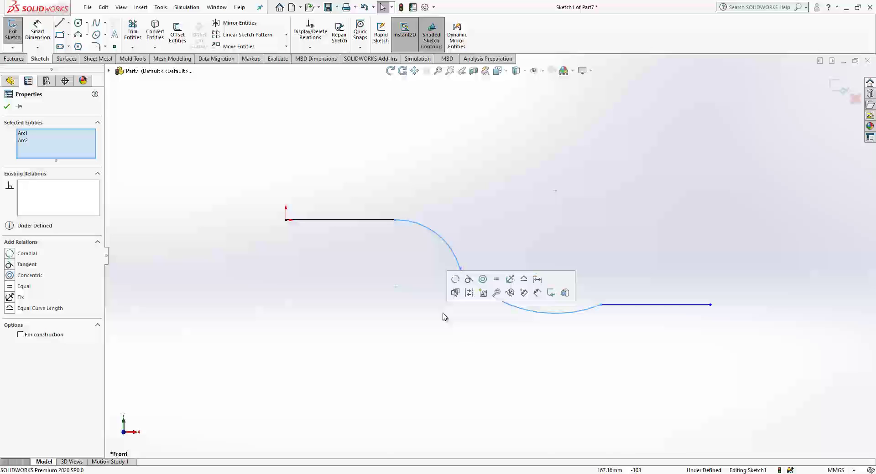
click(496, 279)
click(484, 218)
drag(484, 218, 446, 297)
click(552, 250)
click(469, 344)
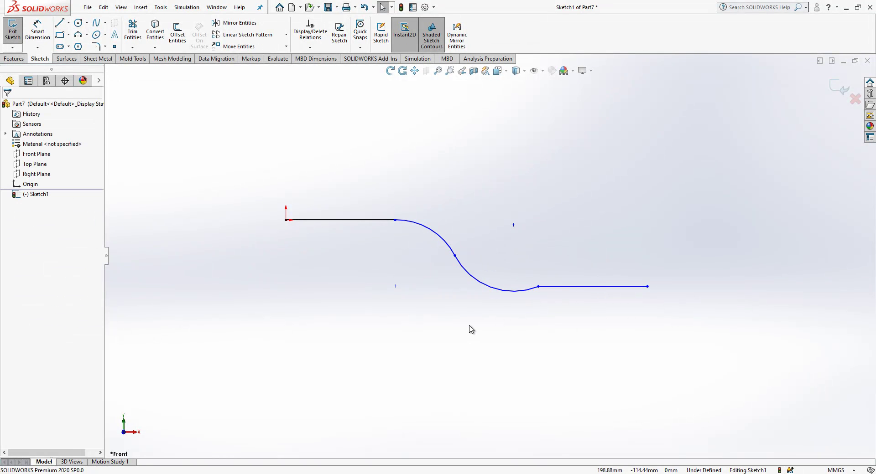
Make the lower arc tangent to the lower line and the upper arc tangent to the upper line
click(526, 291)
ctrl+click(553, 288)
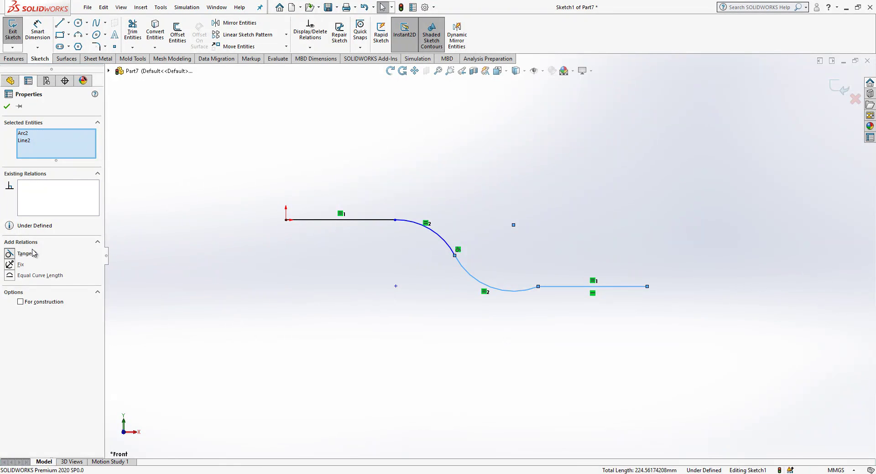
click(28, 253)
click(400, 223)
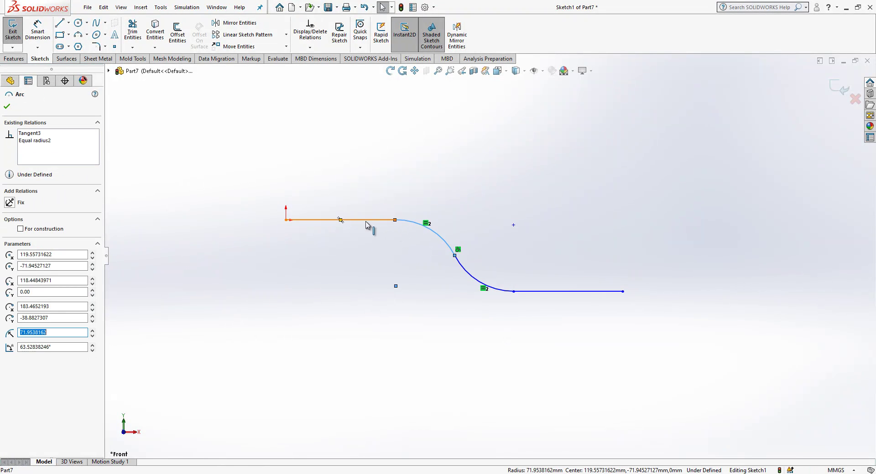
ctrl+click(365, 221)
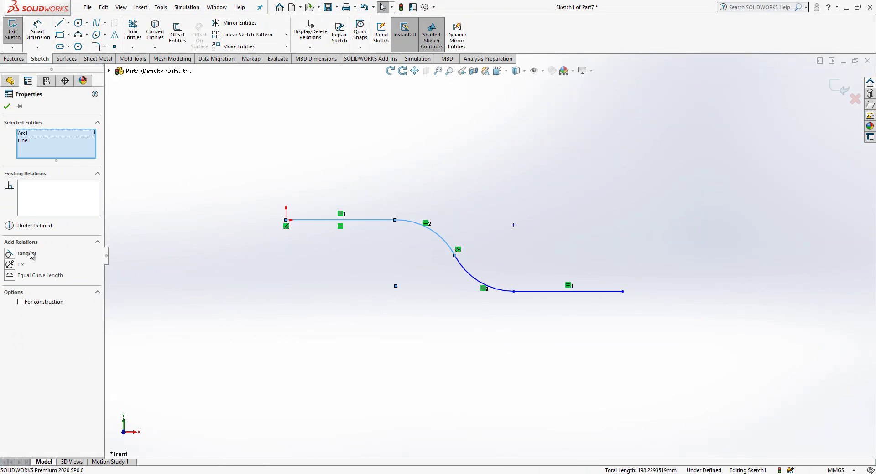
click(27, 254)
click(509, 251)
Dimension the upper horizontal line's length as 50 mm
scroll(509, 251, down, 1)
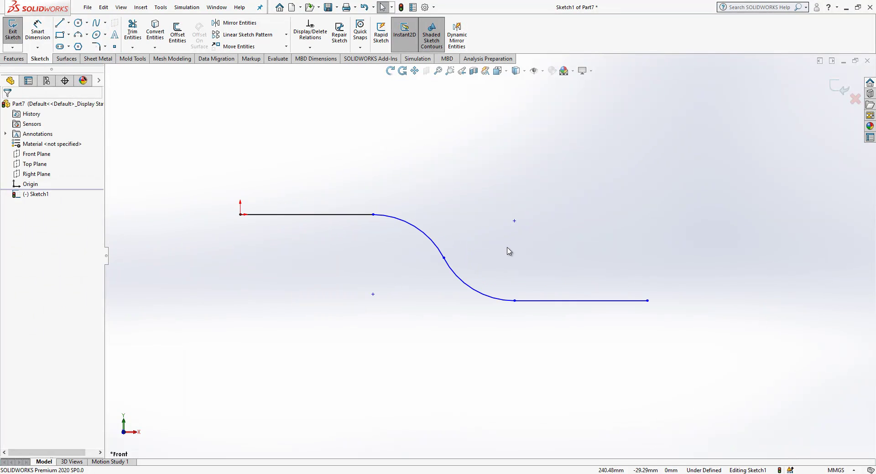
click(37, 31)
click(268, 214)
click(260, 138)
text(50)
key(Return)
click(337, 434)
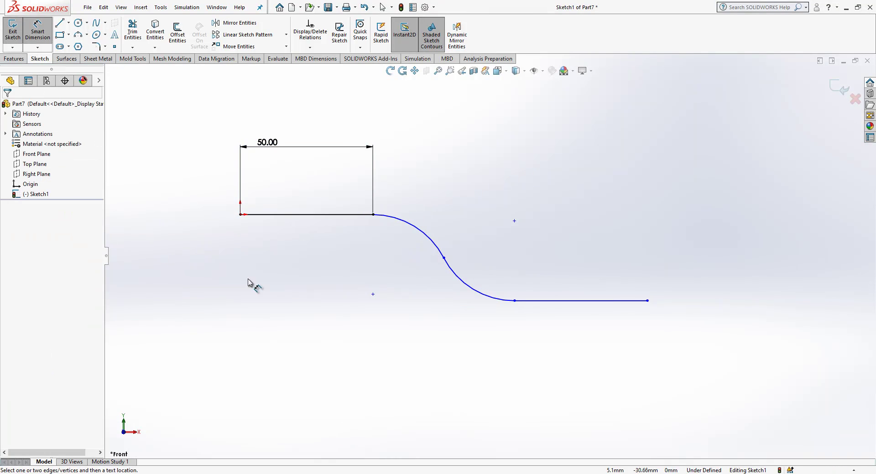
Dimension the overall horizontal distance between the origin and the lower line's far end as 250 mm
click(241, 215)
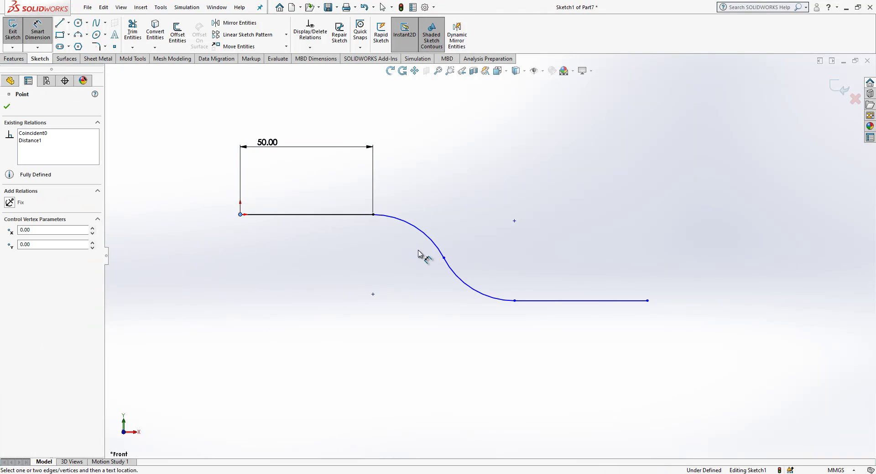
click(646, 301)
click(419, 119)
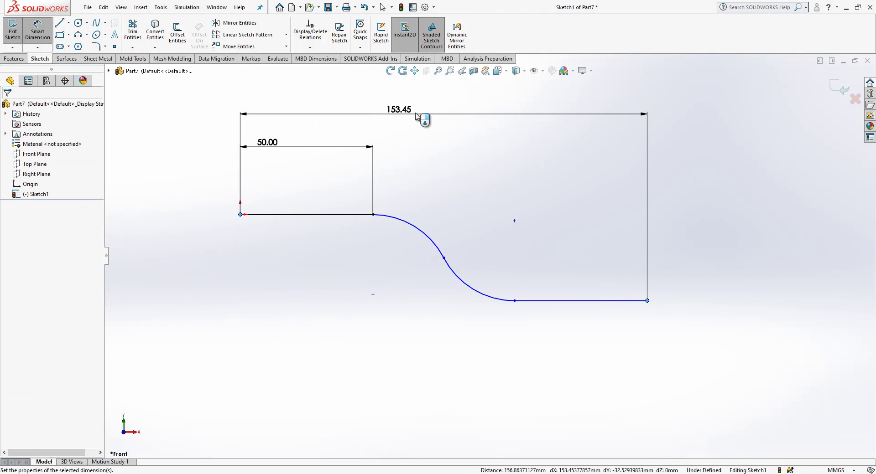
text(250)
key(Return)
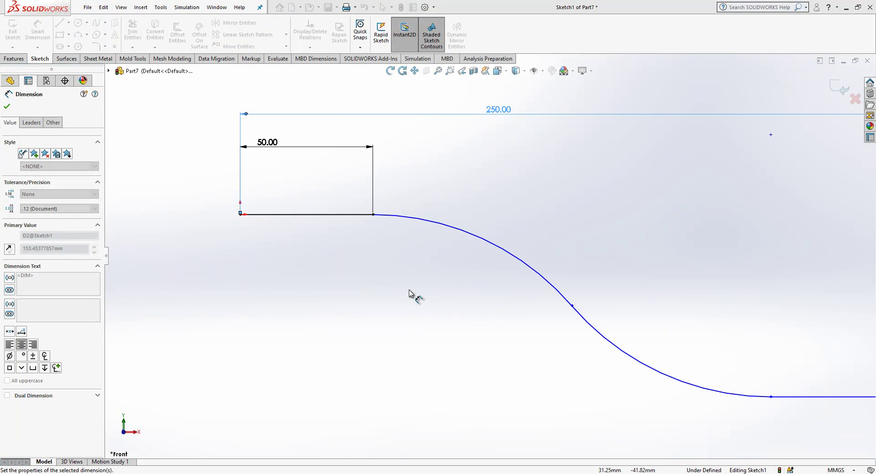
Dimension the vertical distance between the upper and lower horizontal lines as 60 mm
click(606, 304)
click(433, 243)
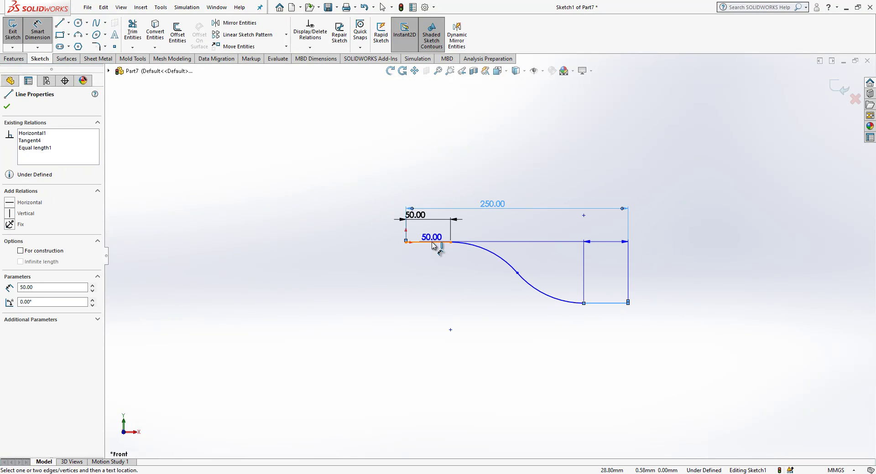
click(335, 263)
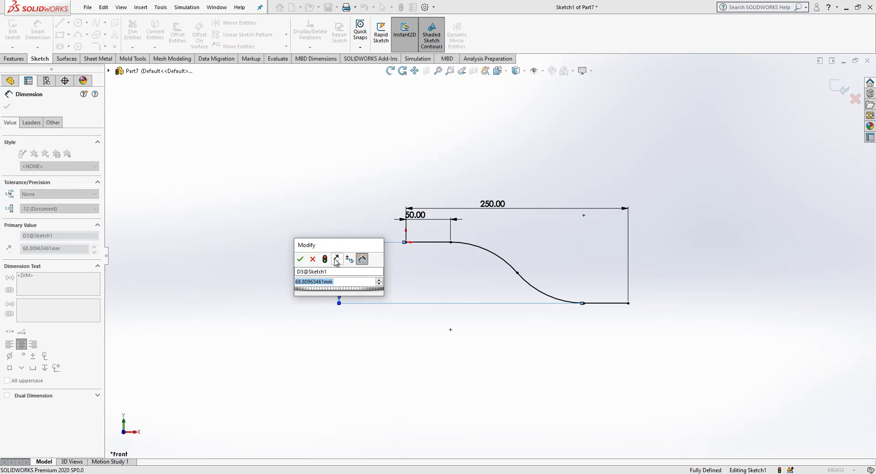
text(60)
key(Return)
scroll(592, 230, down, 3)
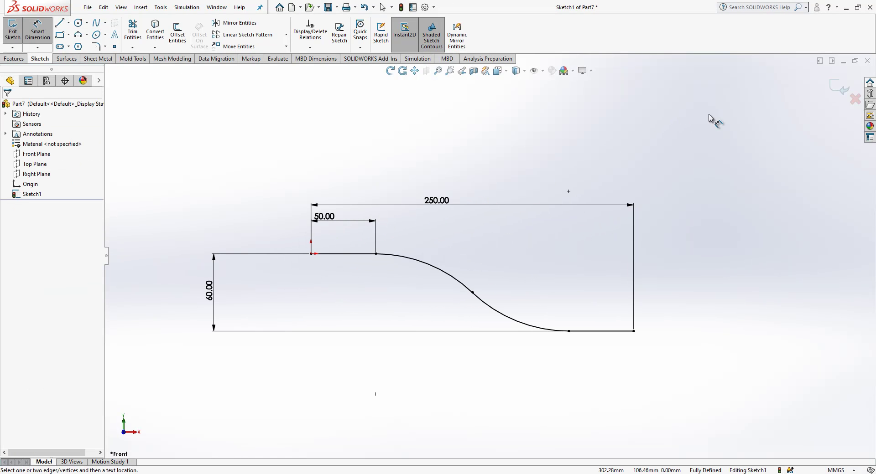
Exit the sketch and sweep a circular profile of 40 mm diameter along the S-shaped path
click(830, 91)
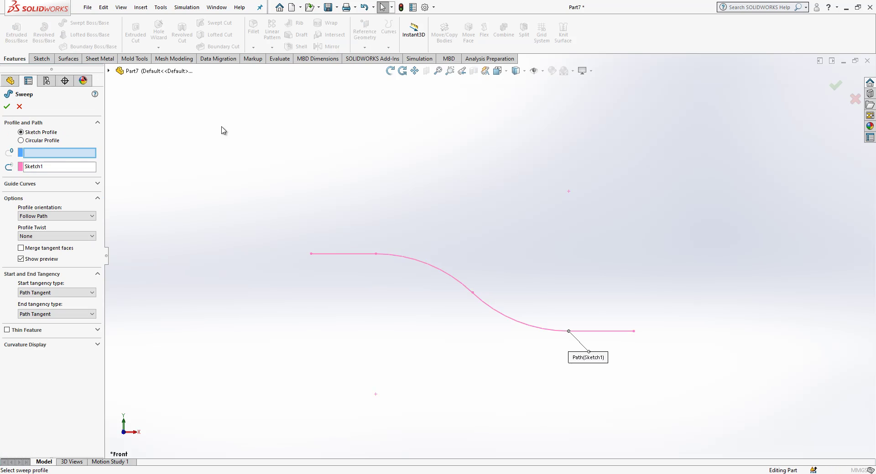
click(45, 141)
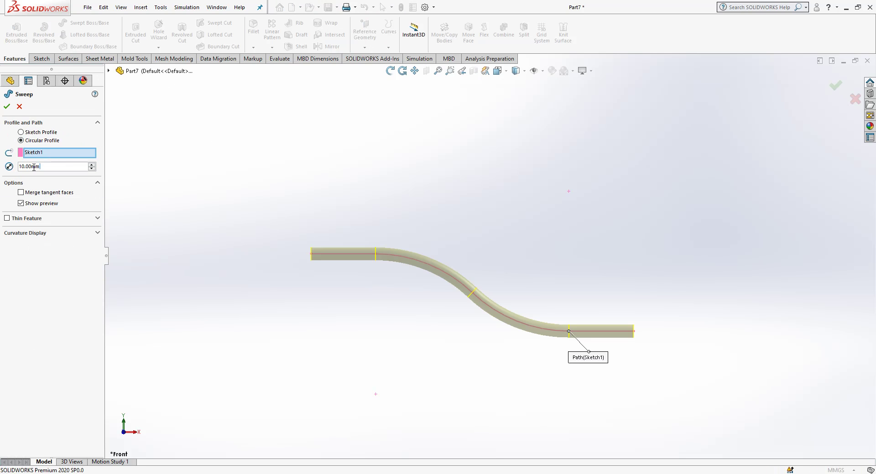
text(40)
key(Return)
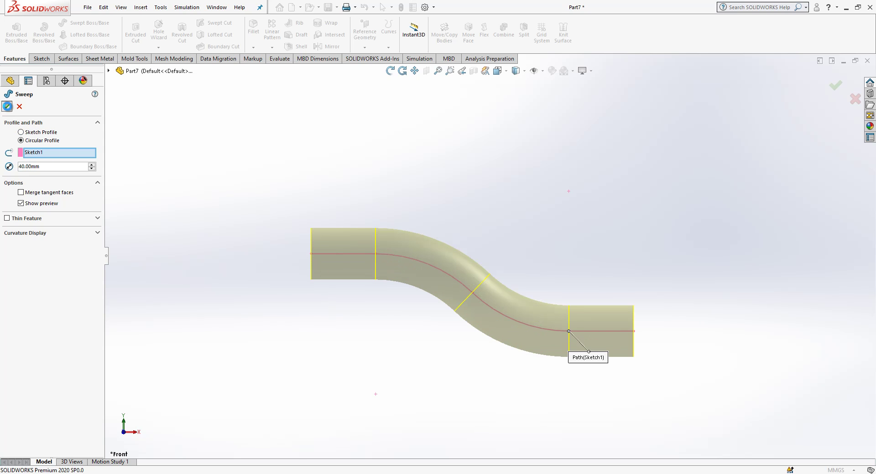
Shell the swept S-shaped body to a 3 mm wall thickness, removing both circular end faces
middle_drag(305, 252, 292, 271)
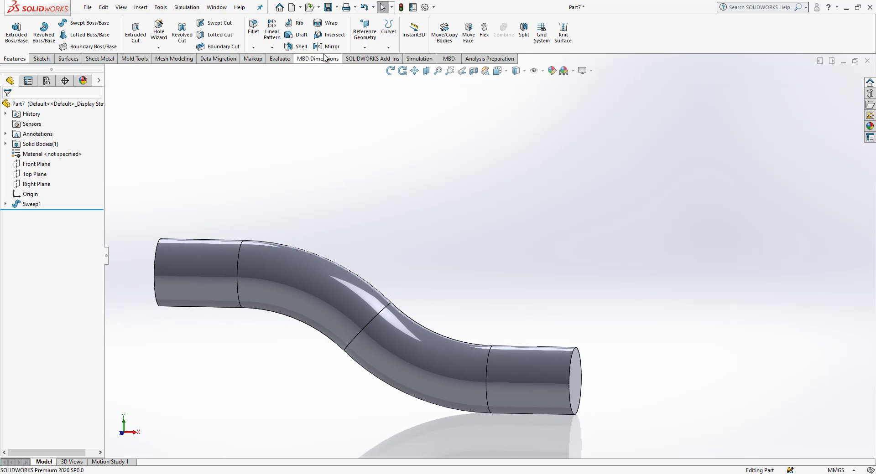
click(301, 46)
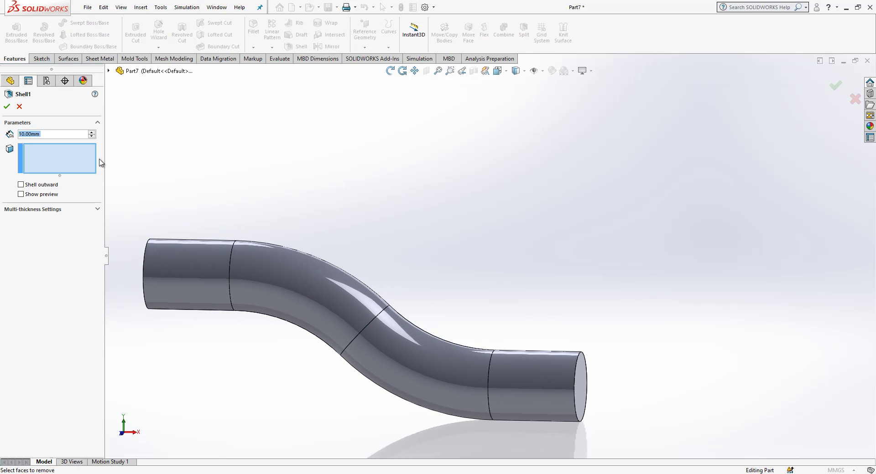
text(3)
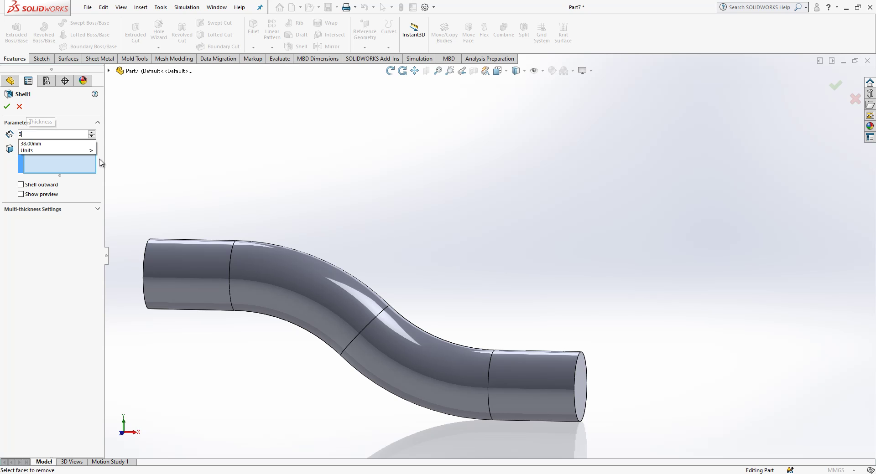
click(581, 383)
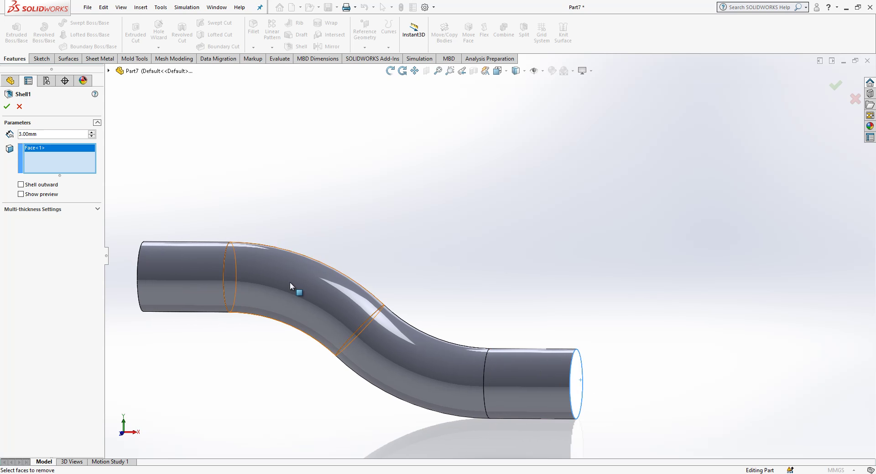
middle_drag(234, 269, 377, 124)
scroll(377, 124, down, 1)
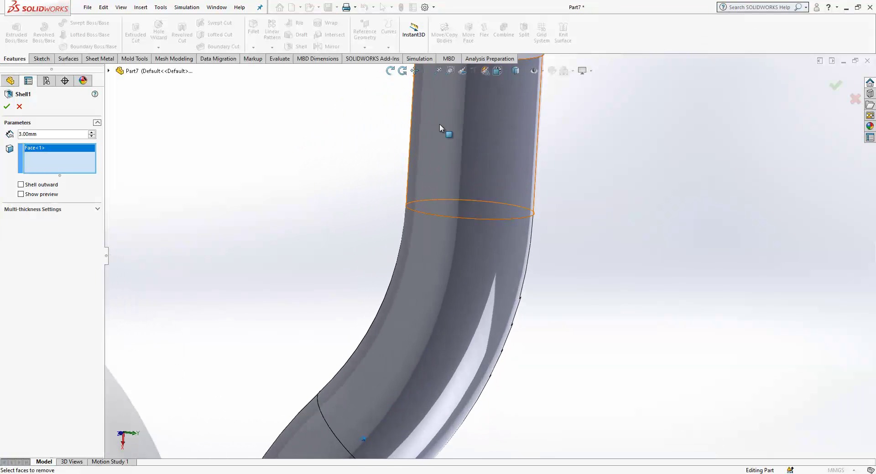
click(665, 80)
scroll(488, 257, up, 3)
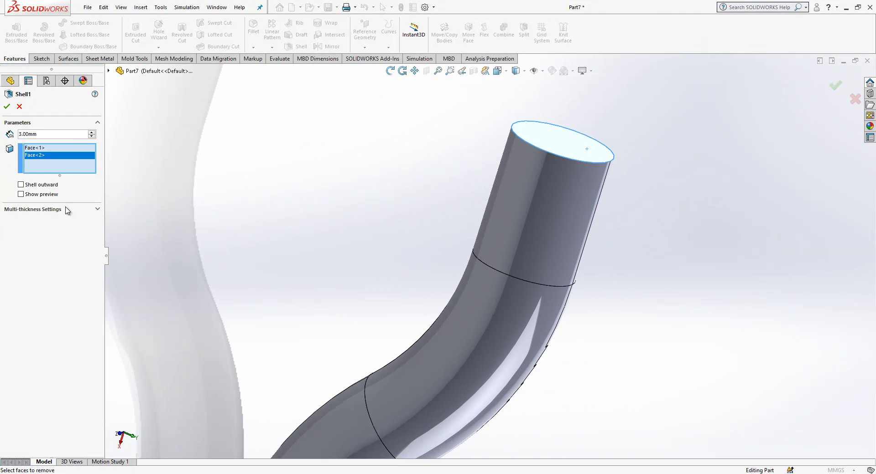
click(7, 107)
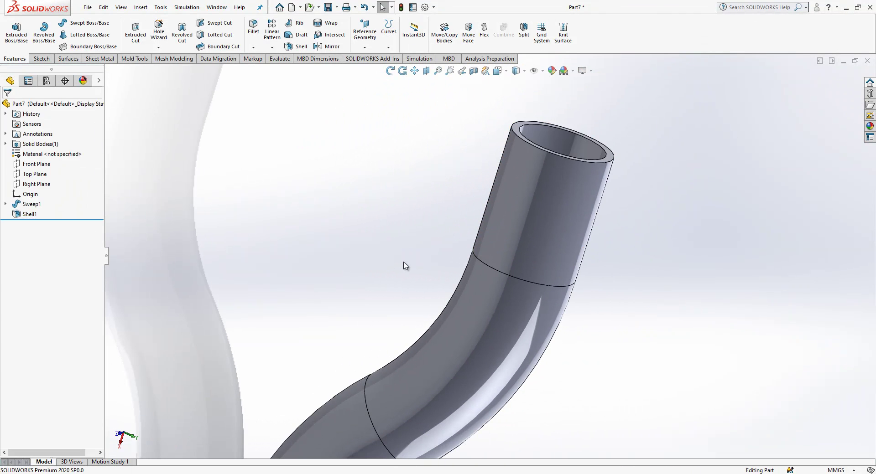
Save the hollow hose part as 002CLM in the Ex folder
scroll(420, 259, up, 5)
middle_drag(465, 274, 428, 260)
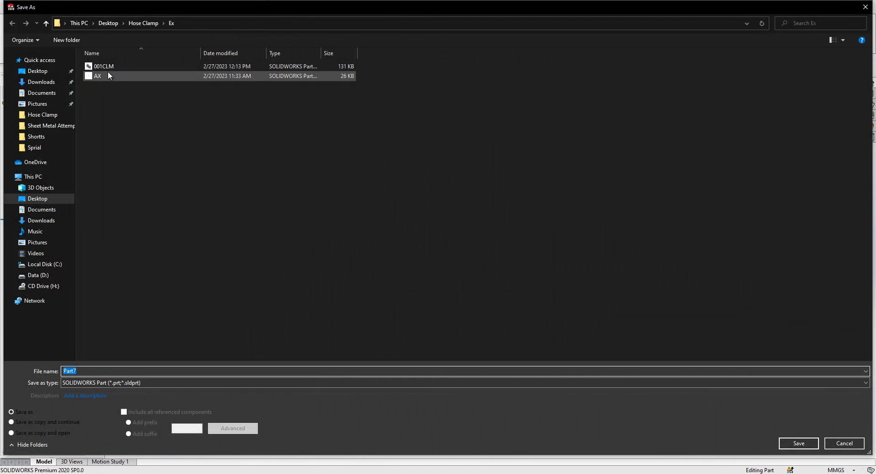
click(107, 67)
double_click(71, 372)
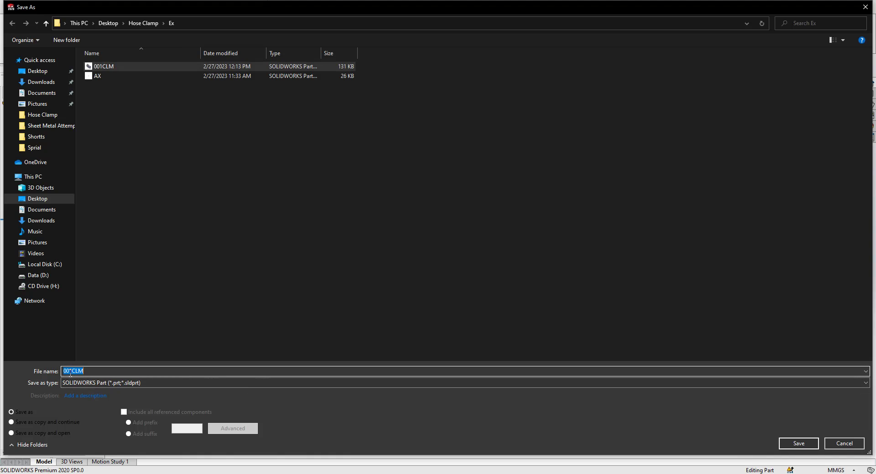
text(2)
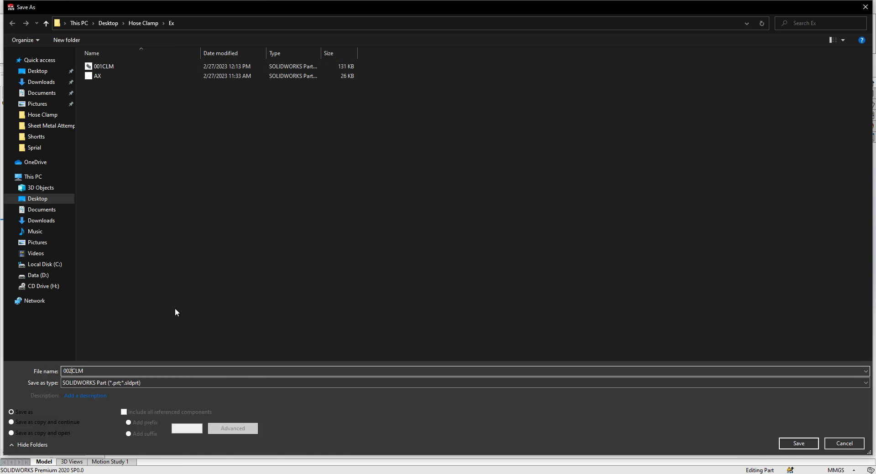
key(Return)
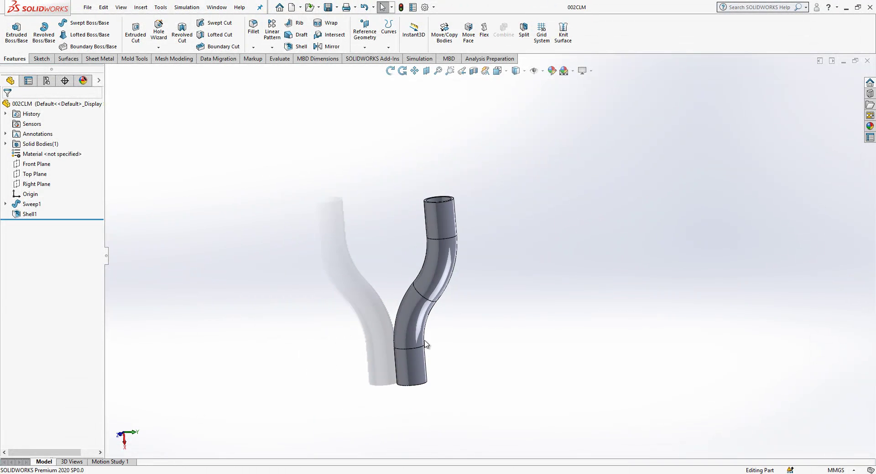
Create a new part and start a sketch on the Front Plane
scroll(429, 340, down, 2)
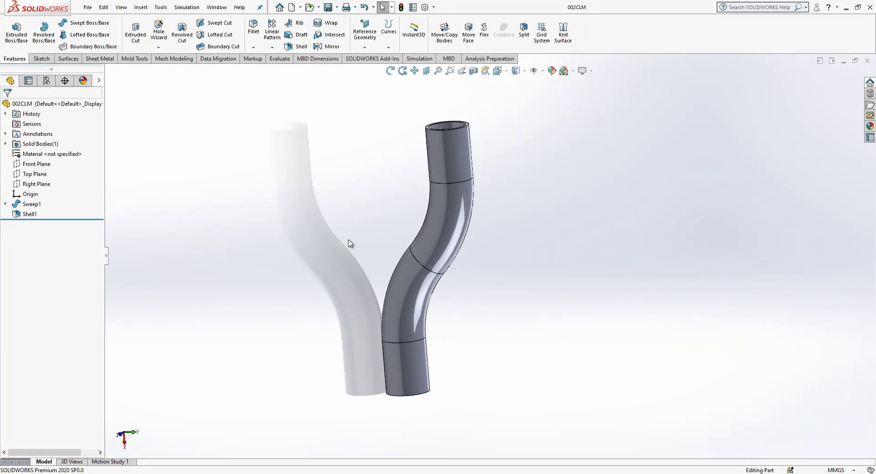
middle_drag(347, 239, 432, 414)
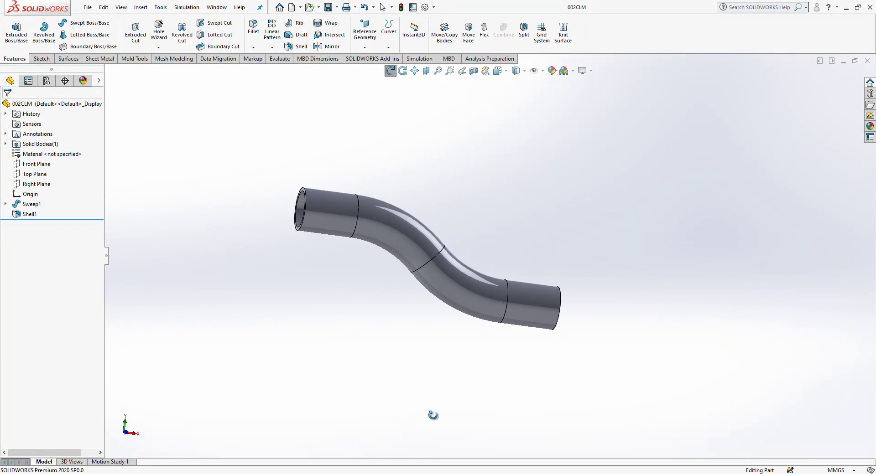
click(290, 7)
click(284, 361)
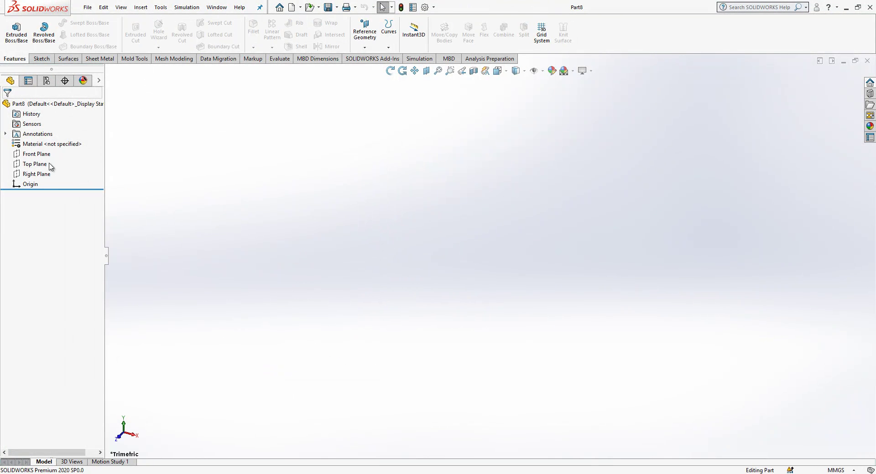
click(42, 155)
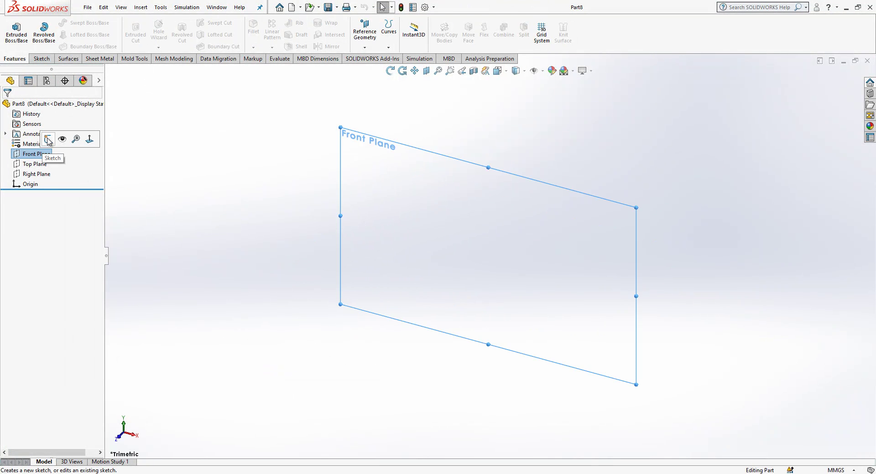
click(48, 138)
Sketch a centerpoint arc about 62 mm in radius around the origin, leaving a gap at the top between its endpoints
click(79, 22)
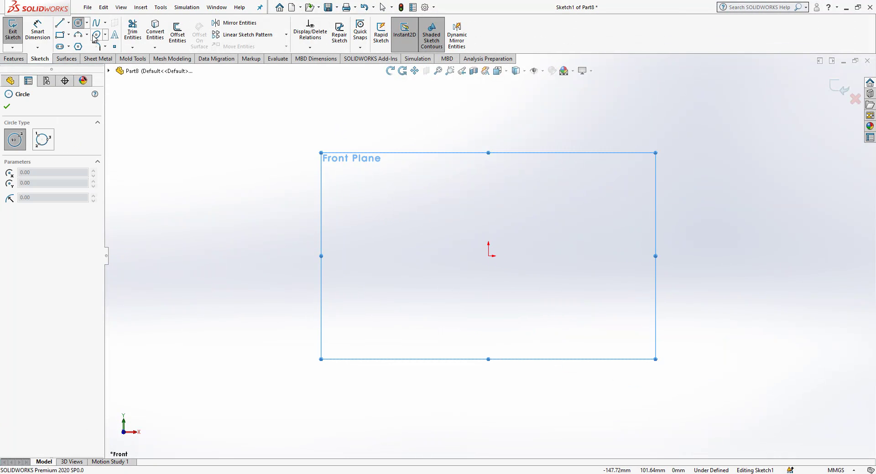
click(85, 36)
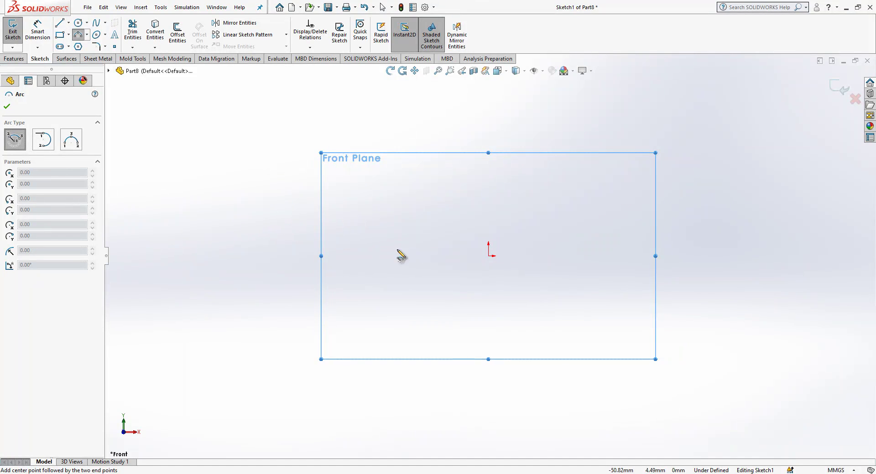
click(488, 256)
click(493, 134)
click(580, 176)
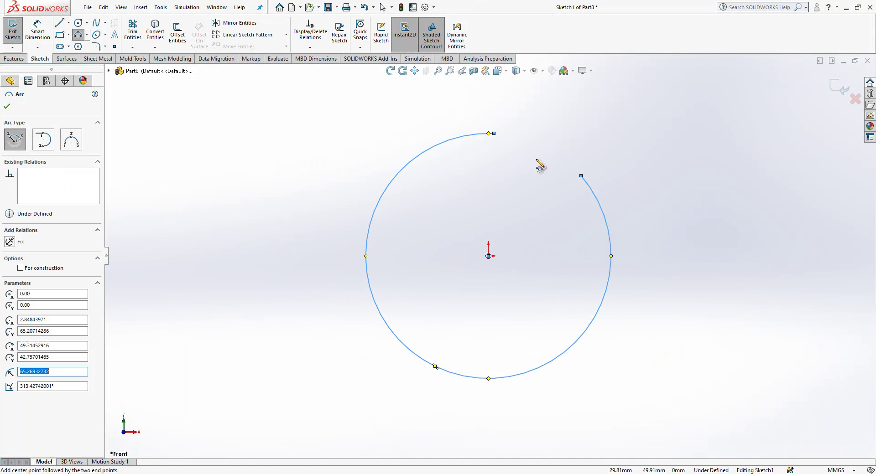
key(Escape)
drag(494, 133, 428, 160)
drag(573, 184, 548, 157)
Dimension the arc's radius as 20 mm
click(40, 32)
click(387, 213)
click(427, 282)
text(4)
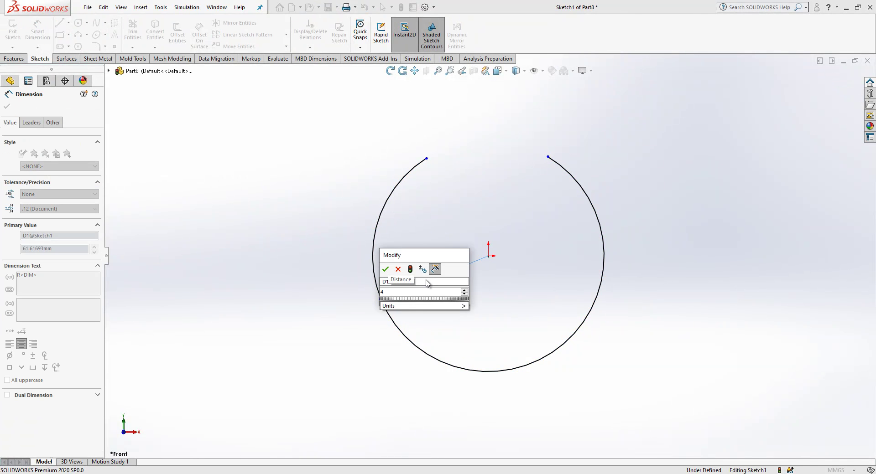
key(Return)
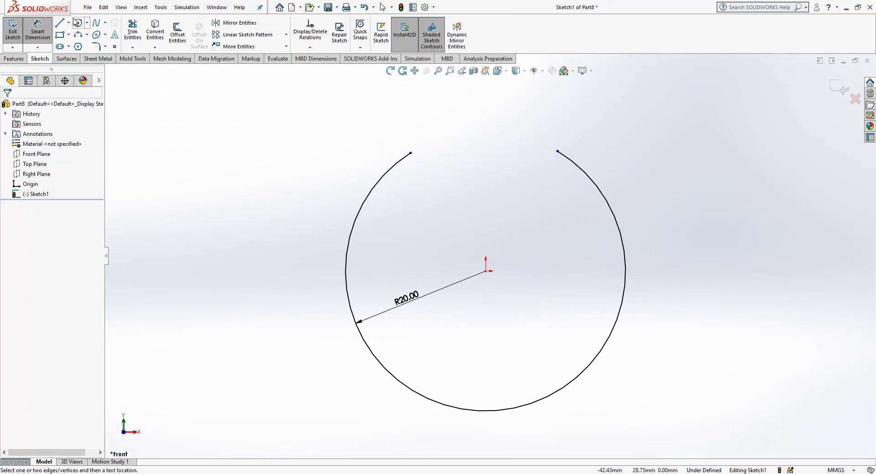
Draw a vertical line about 19 mm long upward from the origin and convert it to construction geometry
click(59, 23)
drag(486, 272, 486, 137)
key(Escape)
click(486, 166)
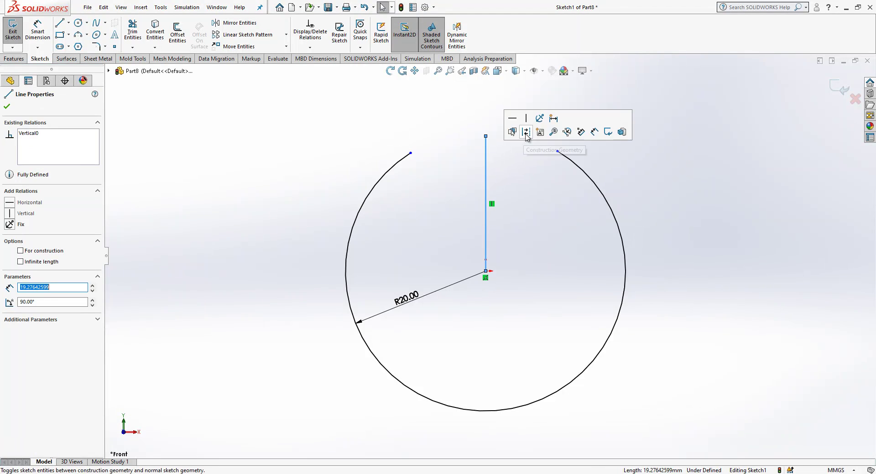
click(527, 137)
Draw a construction line from the origin to the arc's left endpoint
click(60, 23)
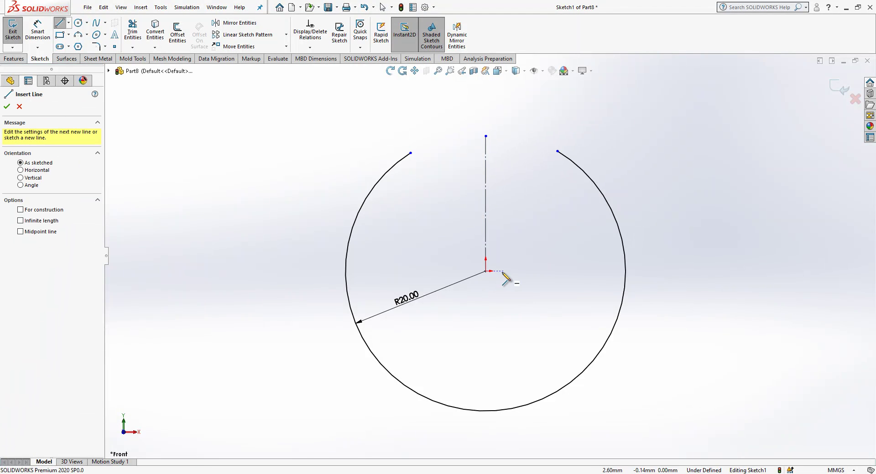
drag(487, 272, 410, 152)
key(Escape)
click(437, 182)
click(482, 152)
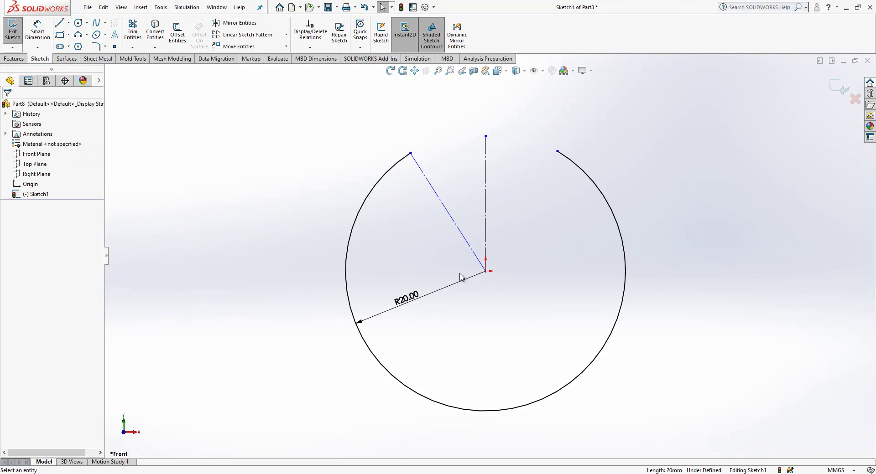
Dimension the angle between the left construction line and the vertical construction line as 25°
click(37, 31)
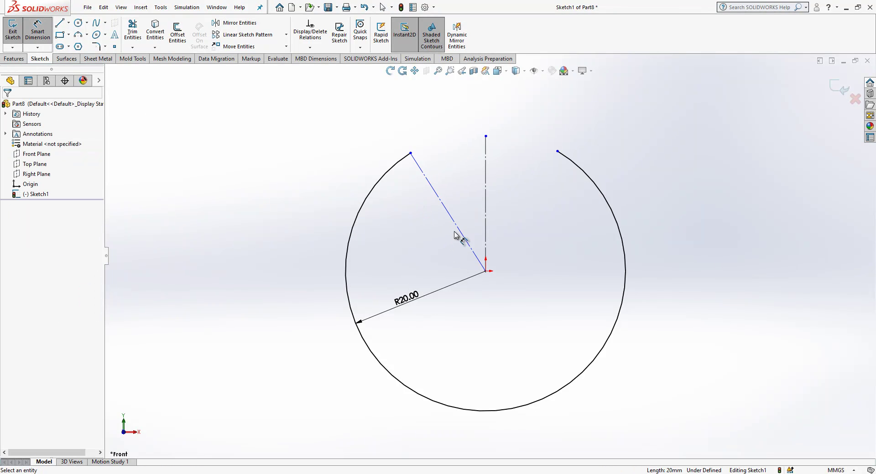
click(449, 213)
click(486, 203)
click(463, 192)
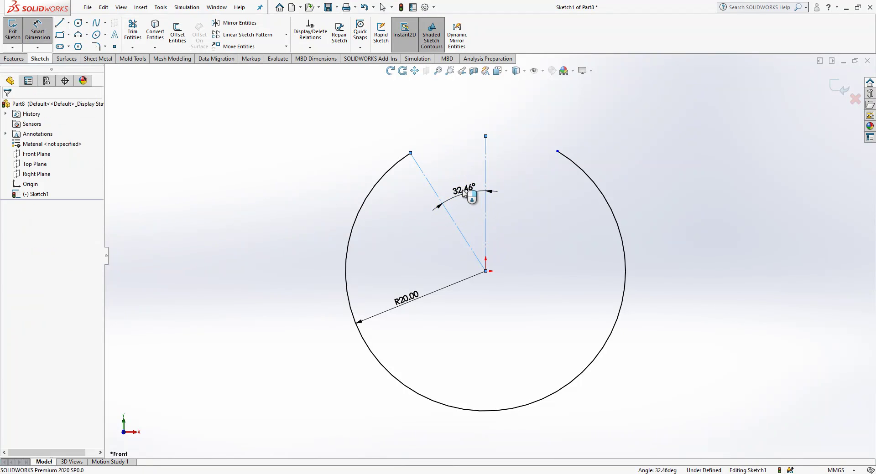
text(25)
key(Return)
key(Escape)
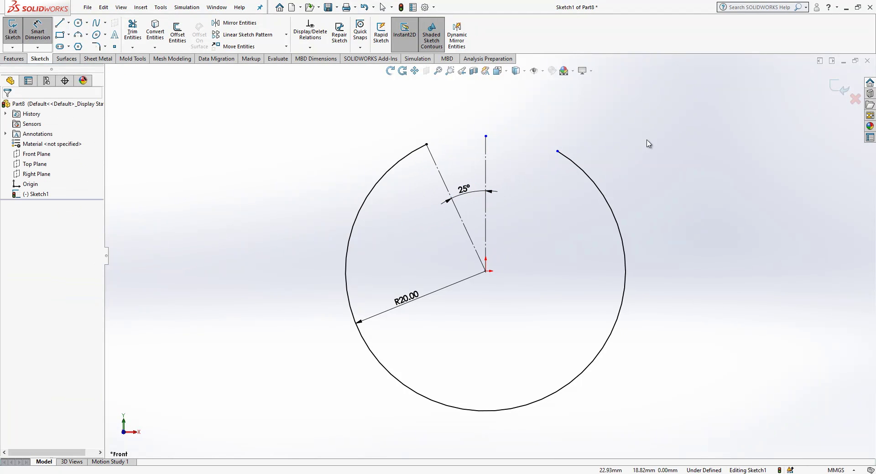
key(Escape)
Draw a construction line from the origin to the arc's right endpoint
key(l)
click(485, 271)
click(557, 151)
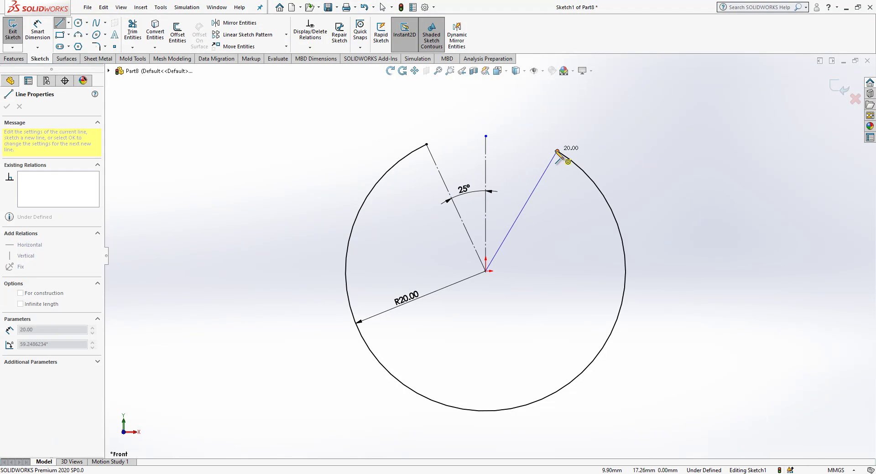
key(Escape)
click(545, 171)
click(589, 150)
Dimension the angle between the right construction line and the vertical construction line as 15°
key(d)
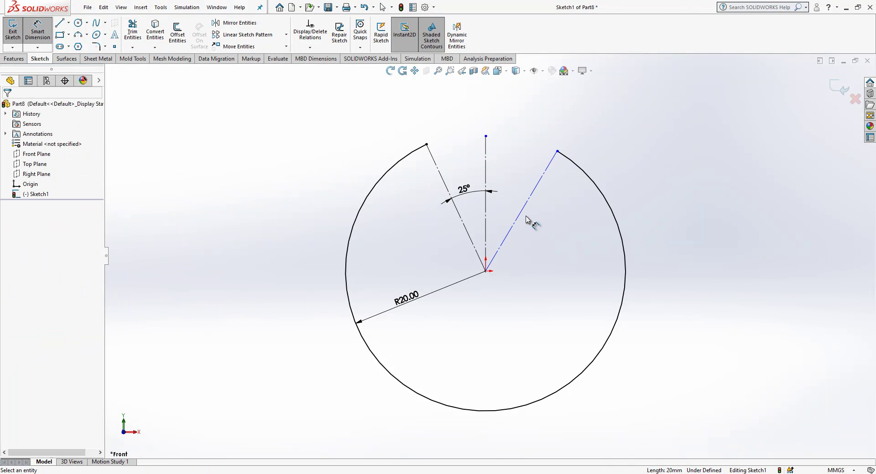
click(525, 218)
click(485, 201)
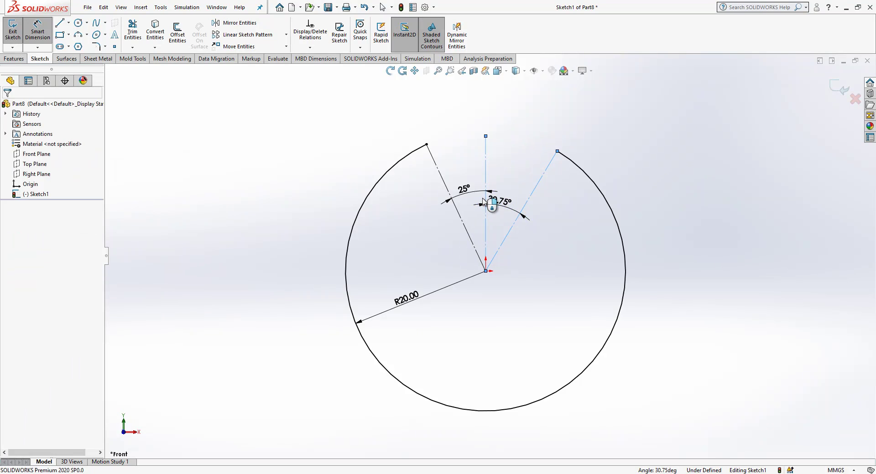
click(485, 202)
text(15)
key(Return)
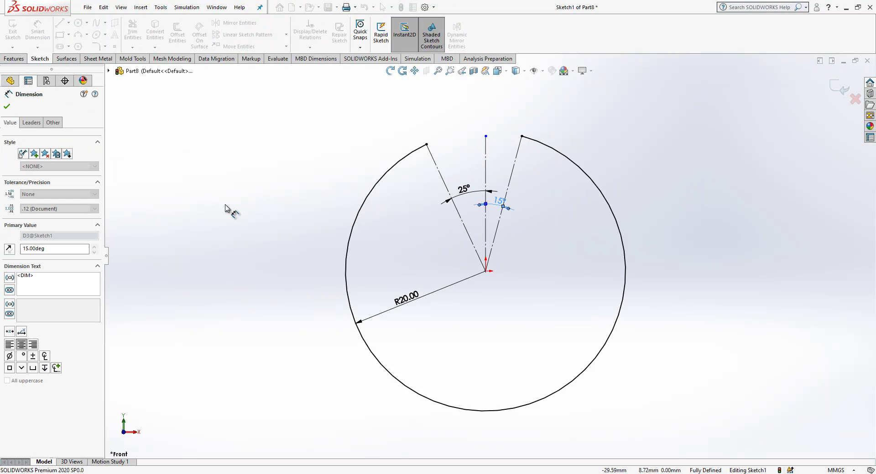
key(Escape)
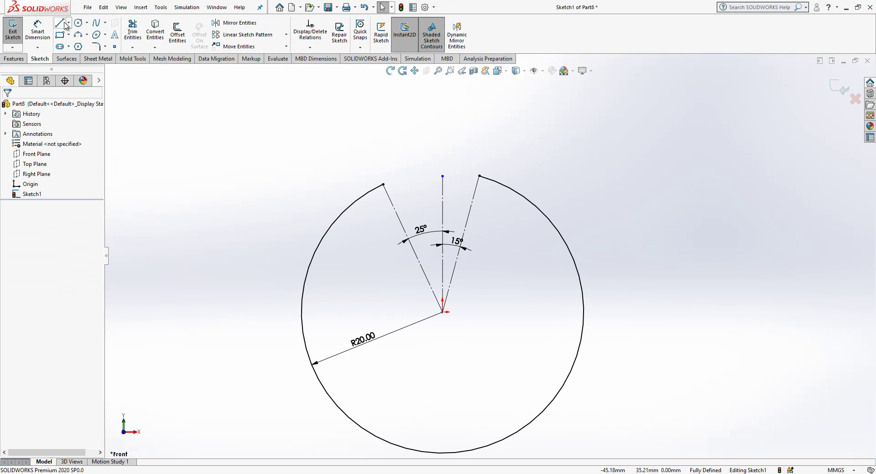
Sketch a line outward from the arc's left endpoint and make it collinear with the left construction line
click(65, 23)
click(383, 184)
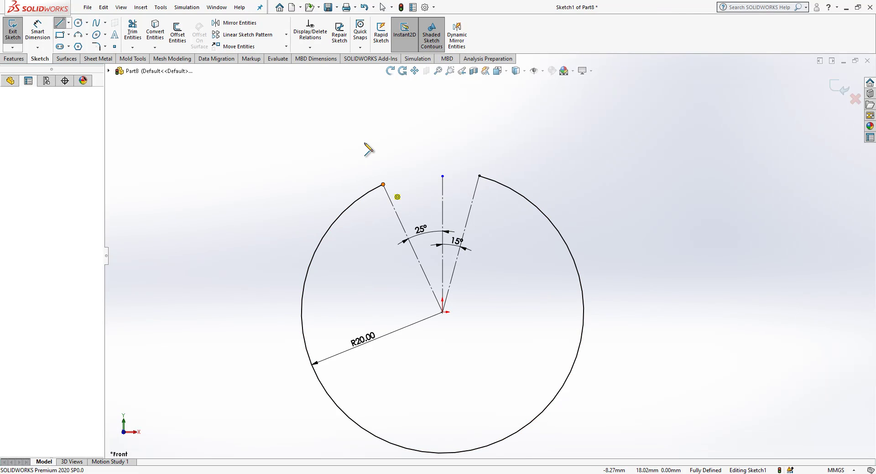
click(352, 121)
key(Escape)
click(378, 184)
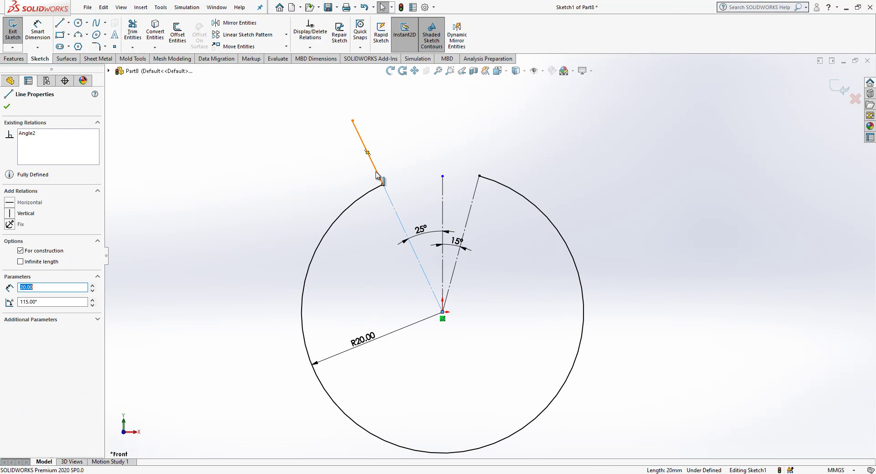
ctrl+click(377, 181)
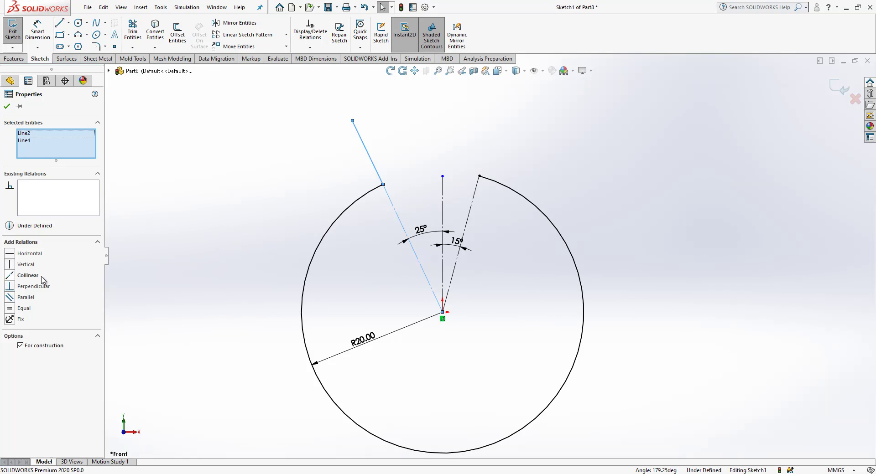
click(28, 275)
click(328, 147)
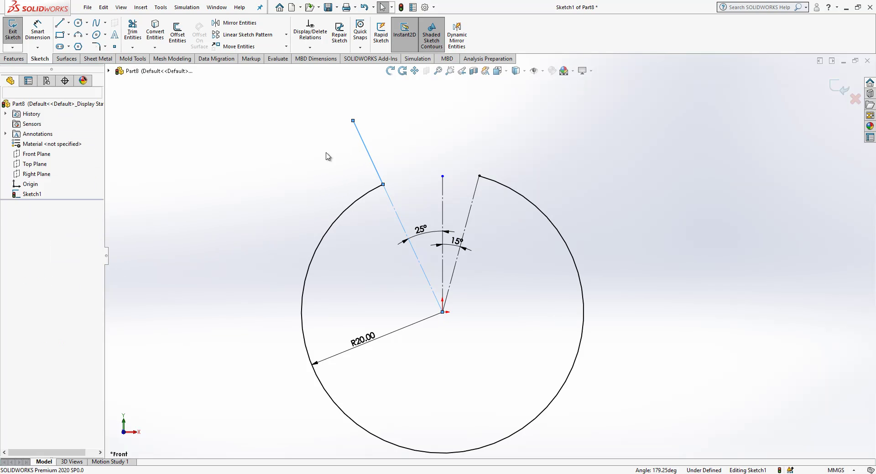
Shorten the outward line at the arc's left end and dimension its length as 12 mm
drag(369, 156, 361, 135)
click(225, 113)
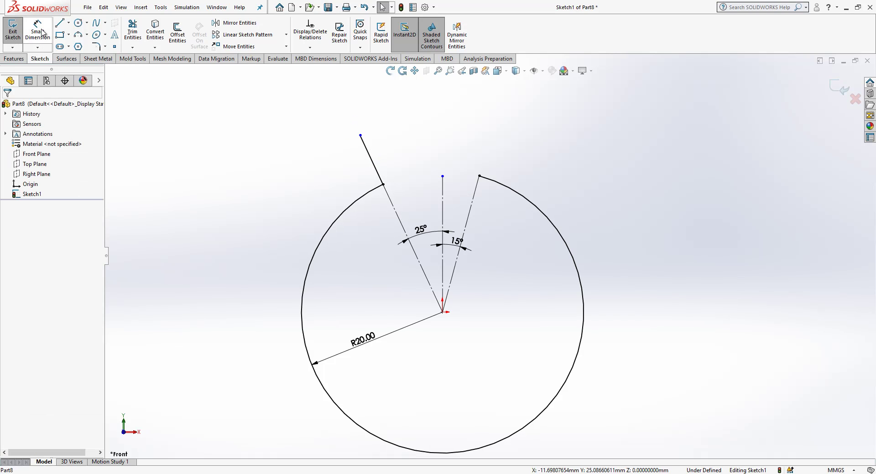
click(37, 32)
click(387, 154)
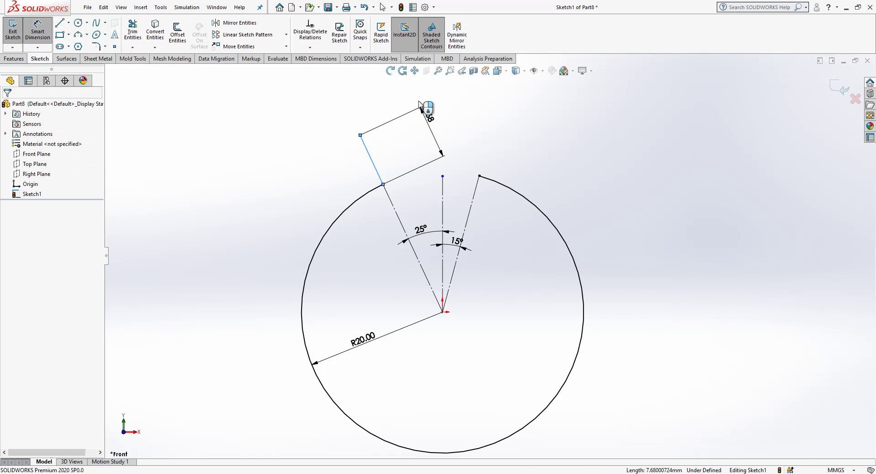
click(426, 114)
text(12)
key(Return)
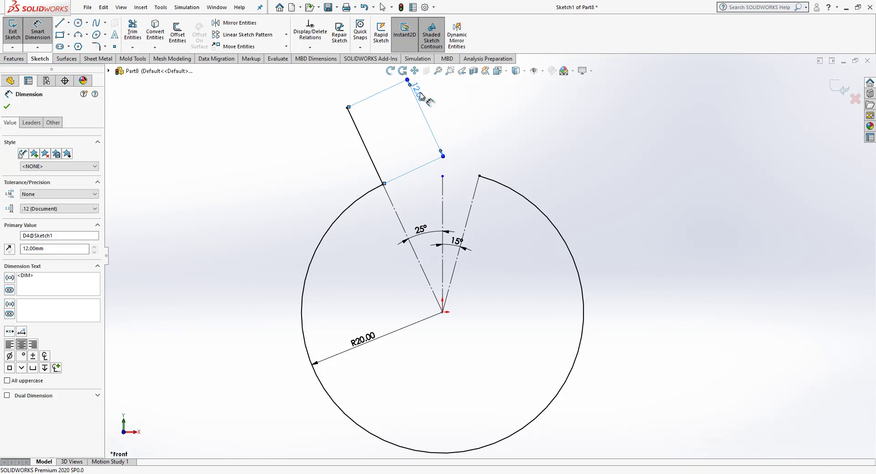
key(Escape)
Fillet the corner between the outward line and the arc with a 5 mm radius, and finish the sketch
click(96, 47)
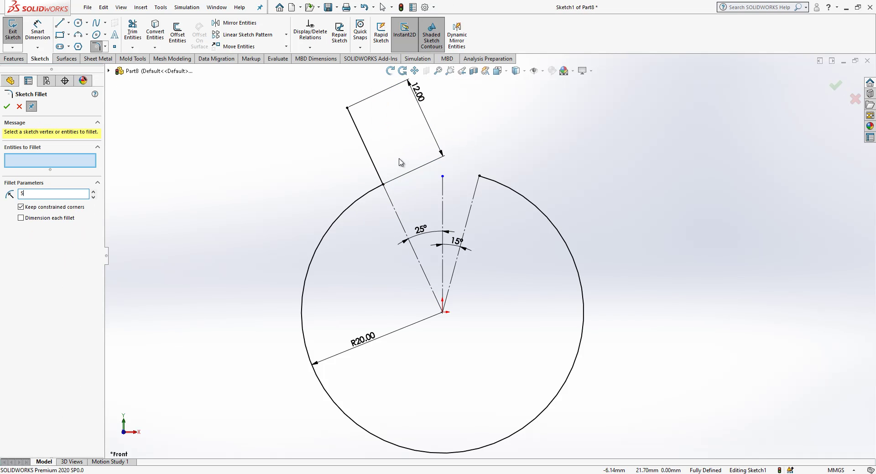
click(347, 212)
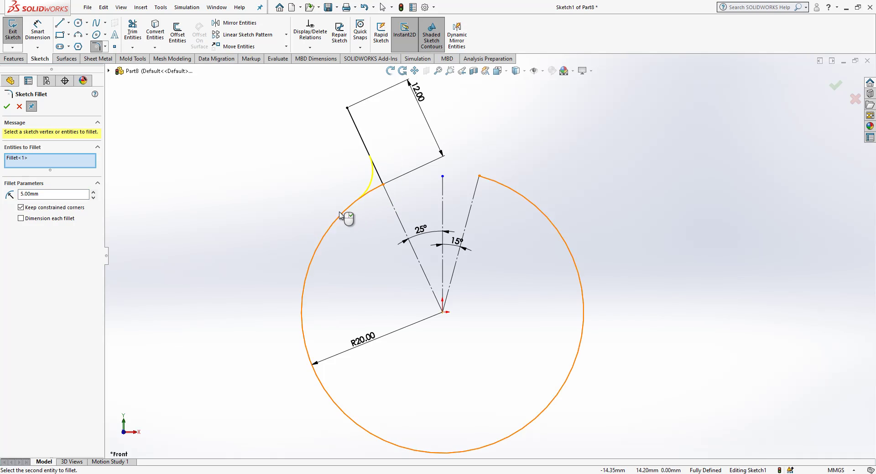
click(7, 107)
key(Escape)
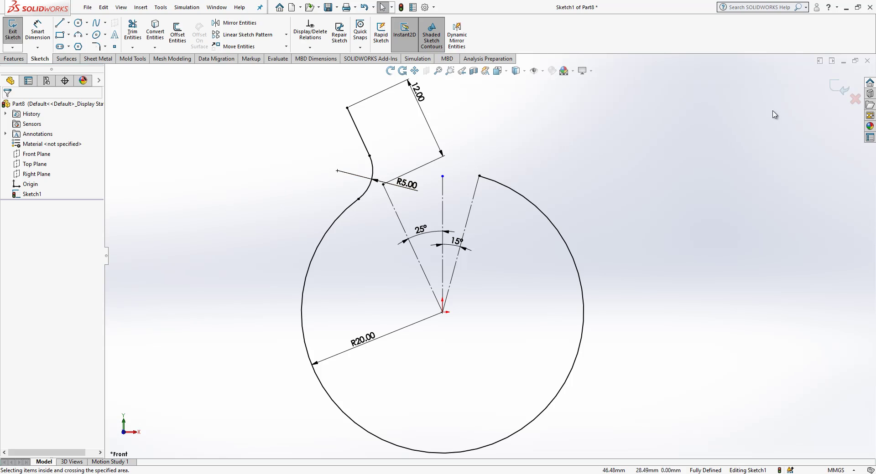
click(841, 85)
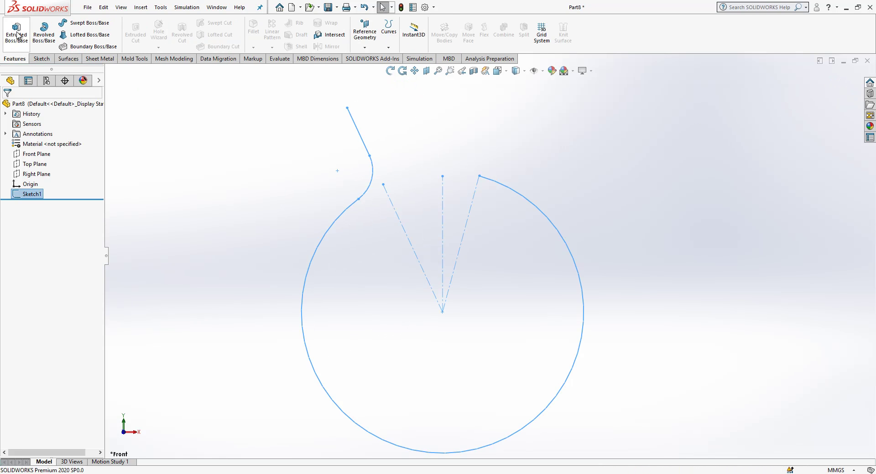
Extrude the open profile 20 mm from the mid plane as a thin feature, 2 mm thick toward the outside
click(17, 35)
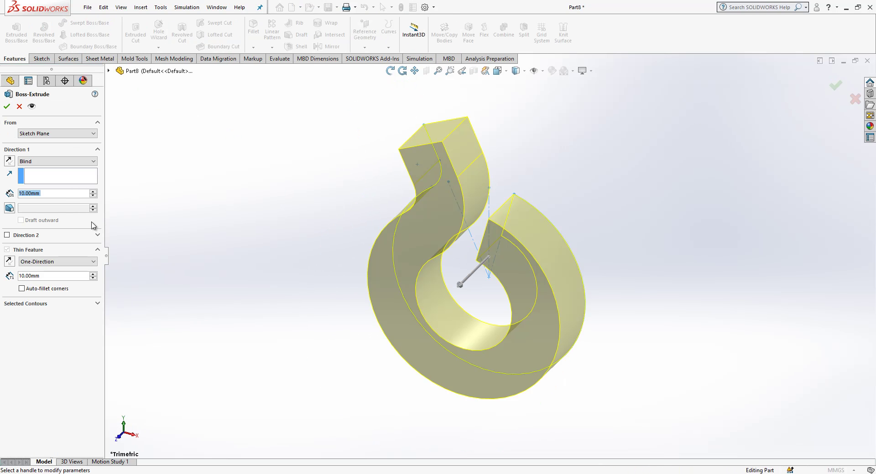
click(9, 262)
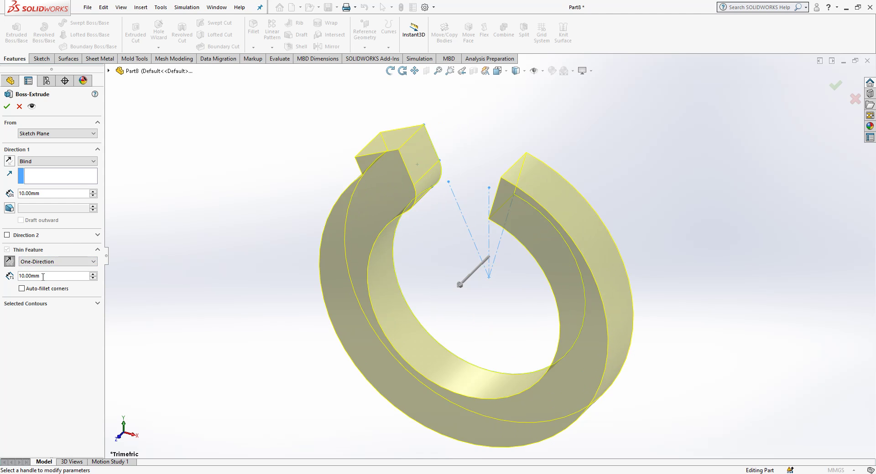
text(2)
key(Return)
click(43, 163)
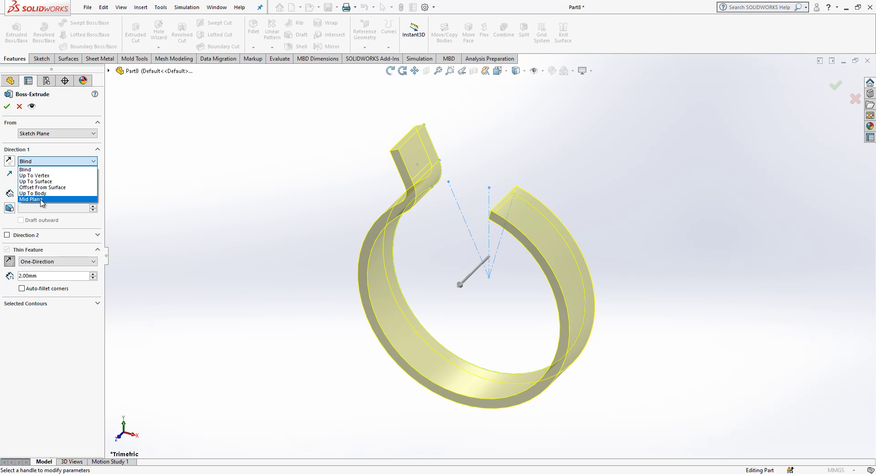
click(42, 200)
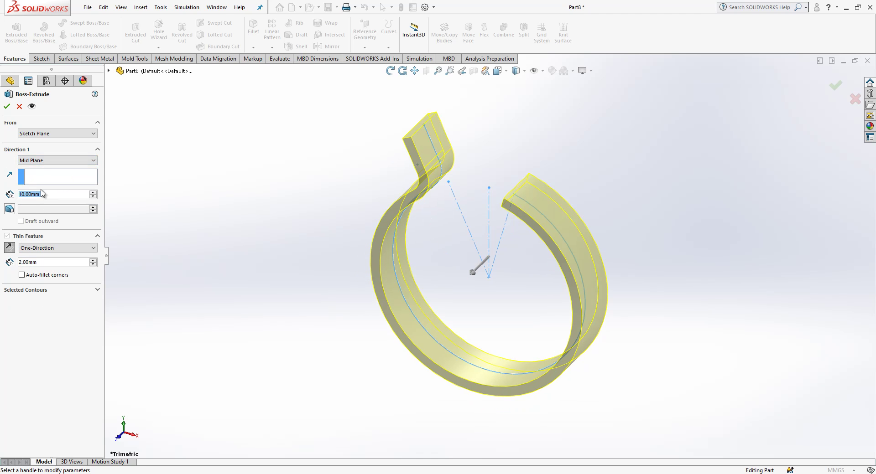
text(20)
key(Return)
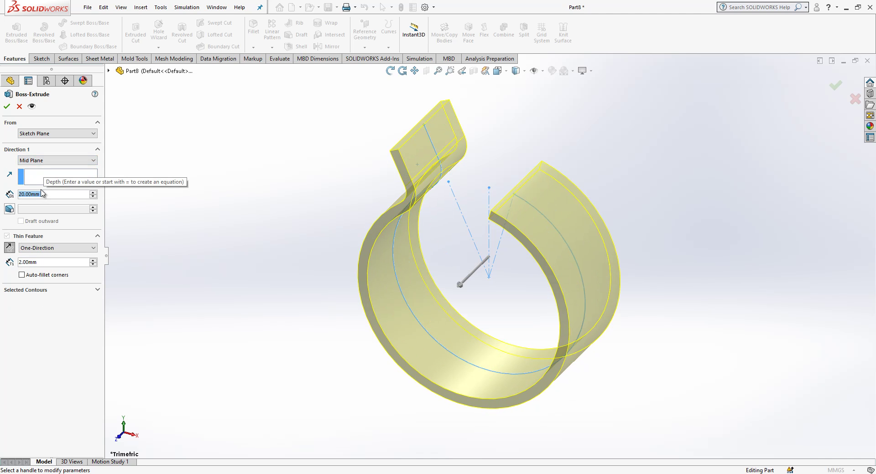
key(Return)
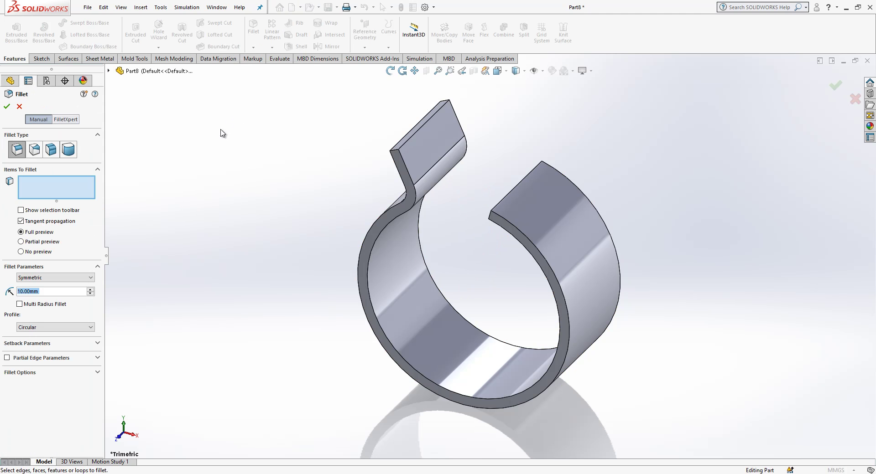
Round the two short corner edges at the tab's free end with a 5 mm fillet
click(402, 136)
click(446, 101)
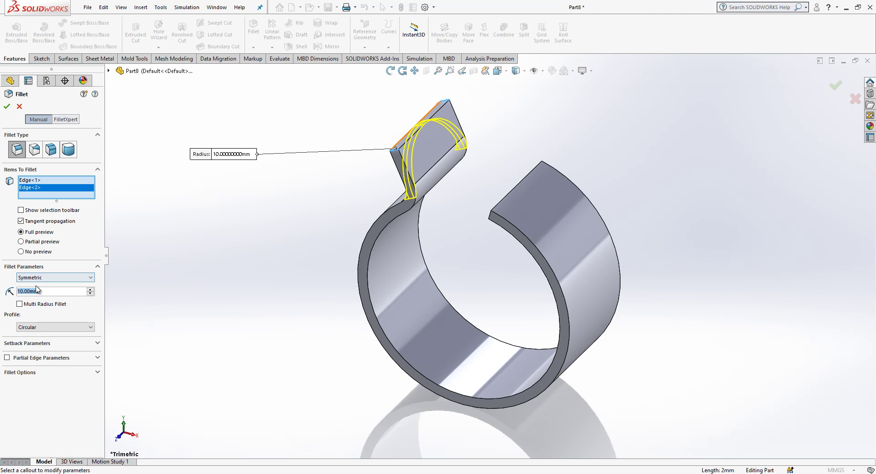
text(5)
key(Return)
key(Return)
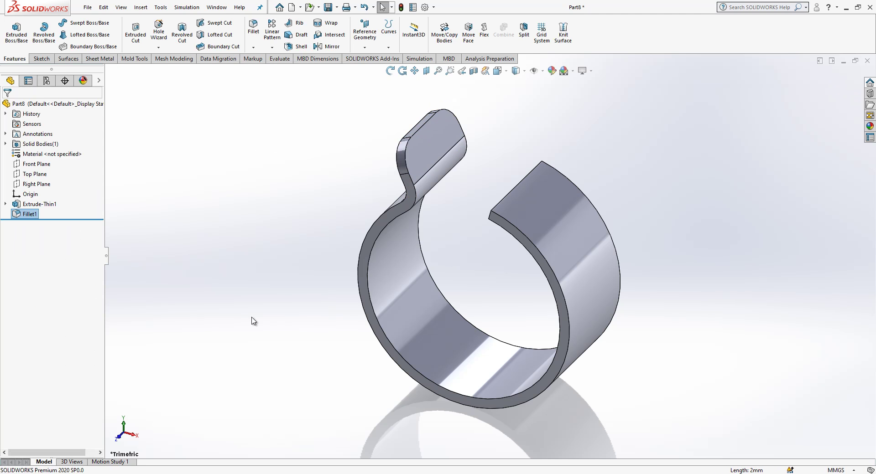
On the Front Plane, sketch a closed four-sided profile from the origin across the tab, with an upper edge about 23 mm long
middle_drag(369, 297, 401, 270)
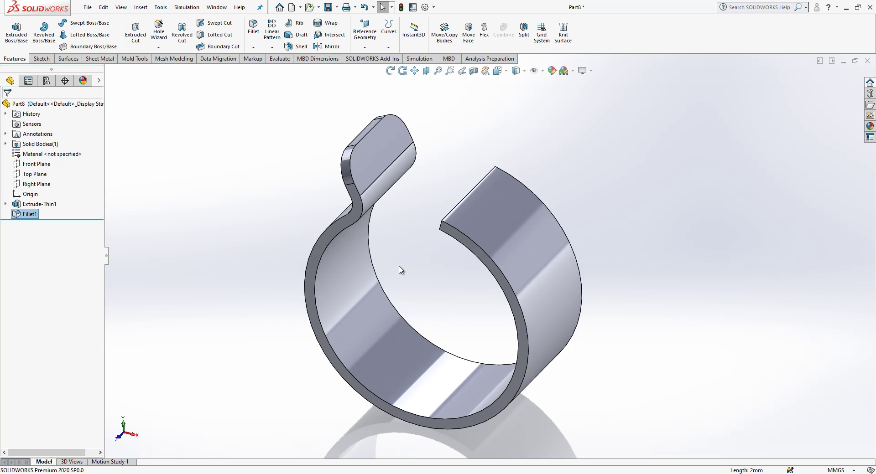
click(27, 165)
click(28, 151)
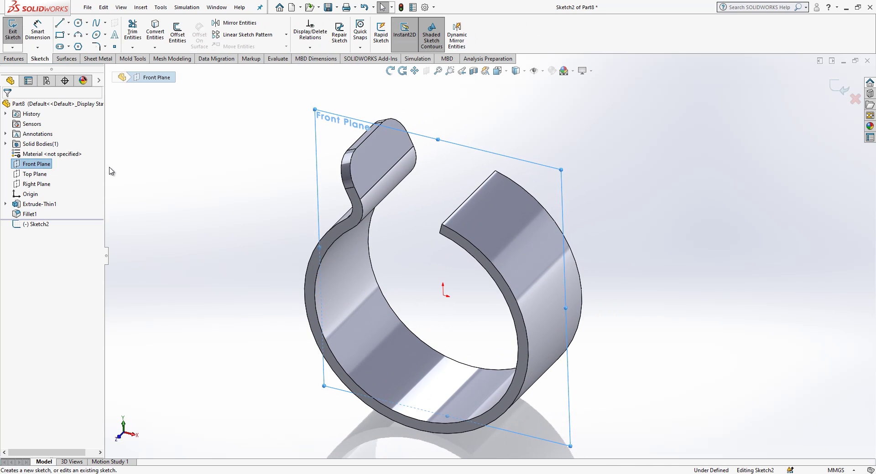
key(space)
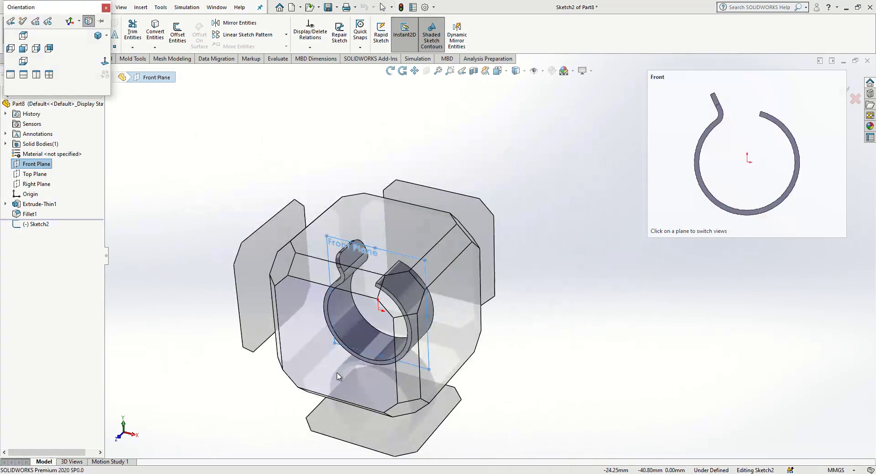
click(338, 376)
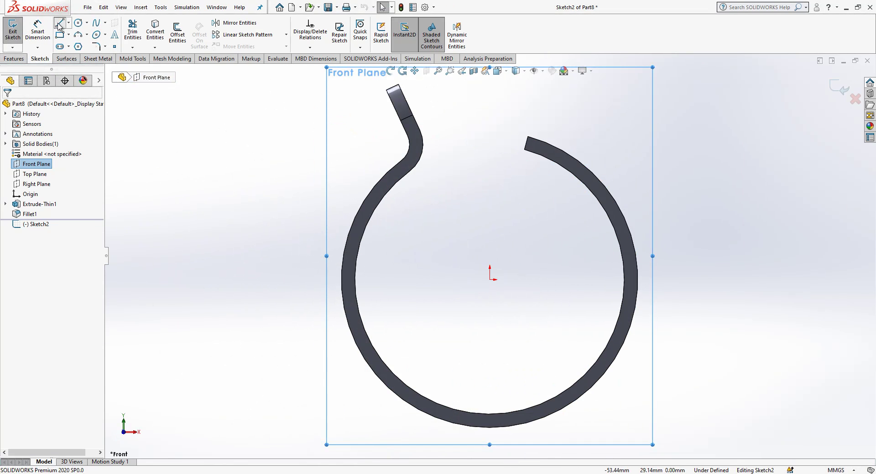
click(489, 280)
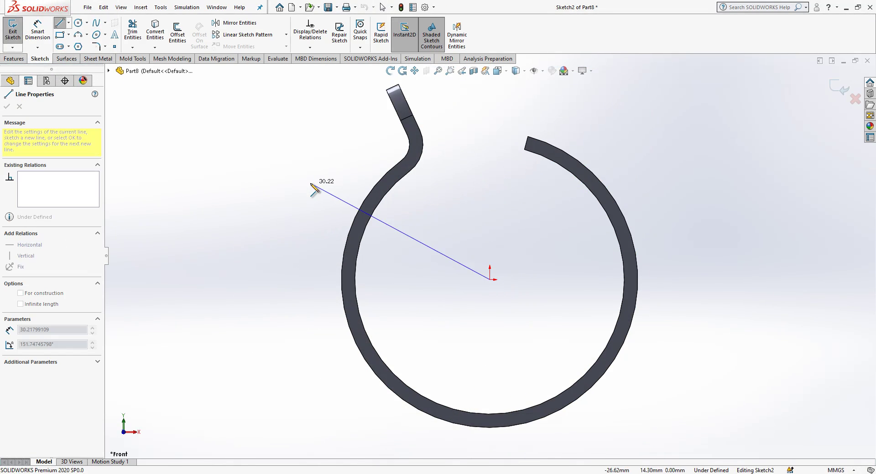
click(306, 206)
click(290, 154)
click(428, 85)
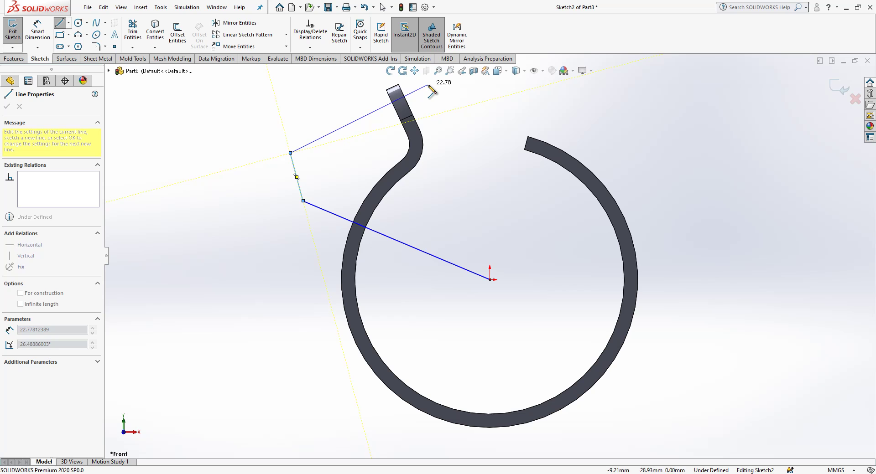
click(490, 279)
key(Escape)
Make the profile's right line collinear with the inner edge of the straight tab
click(441, 127)
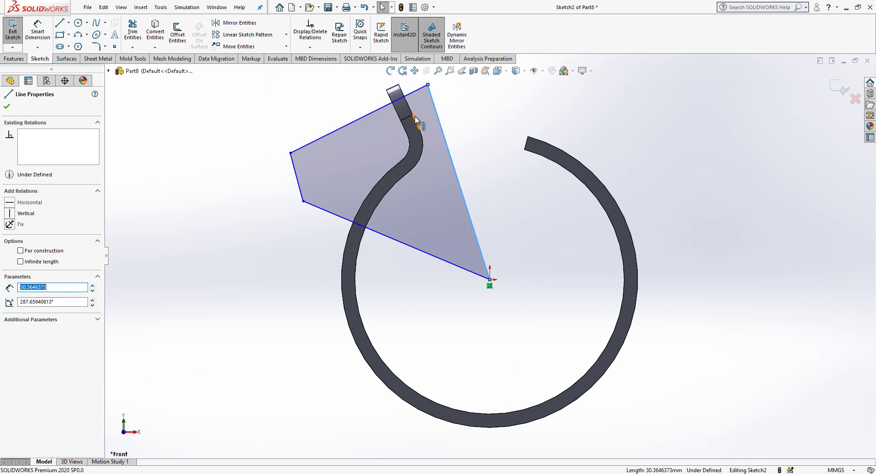
ctrl+click(410, 110)
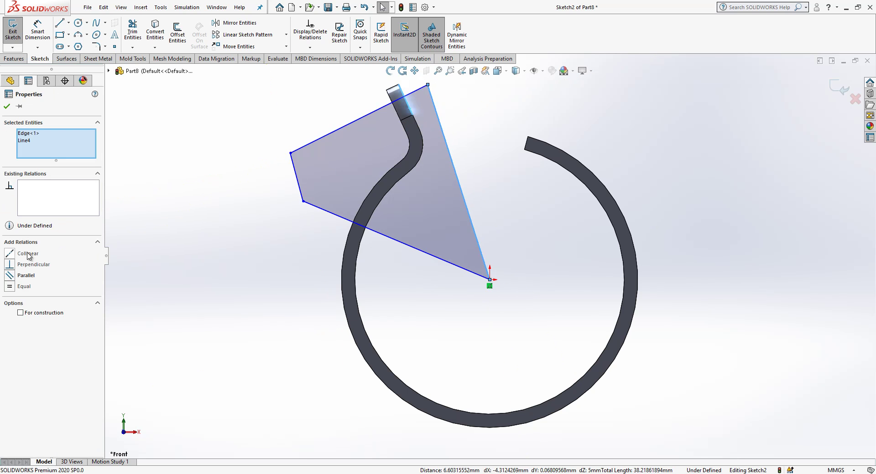
click(29, 254)
key(Escape)
Make the profile's upper line perpendicular to its right line
click(319, 152)
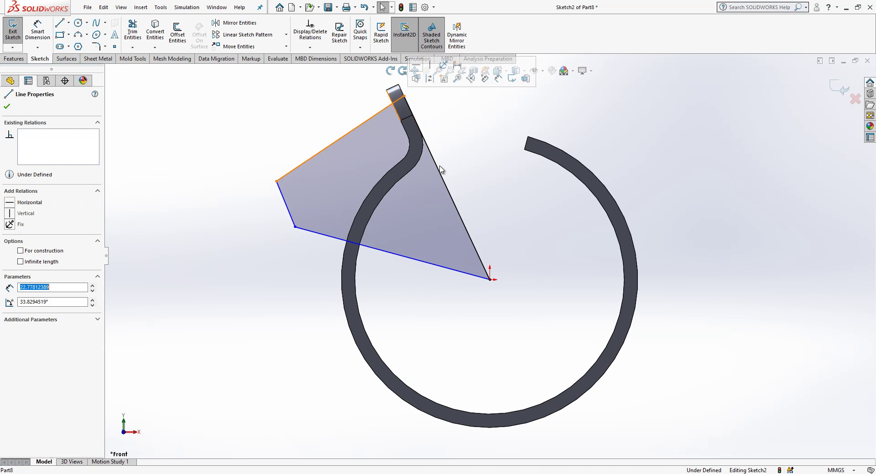
ctrl+click(436, 170)
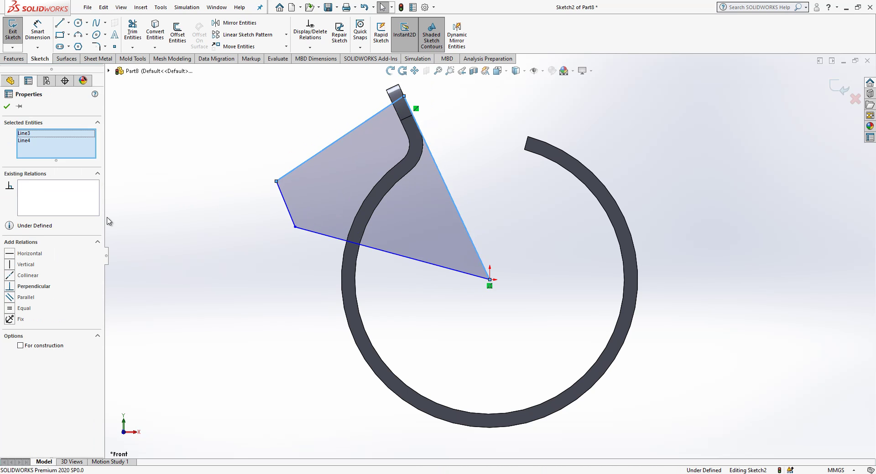
click(33, 286)
key(Escape)
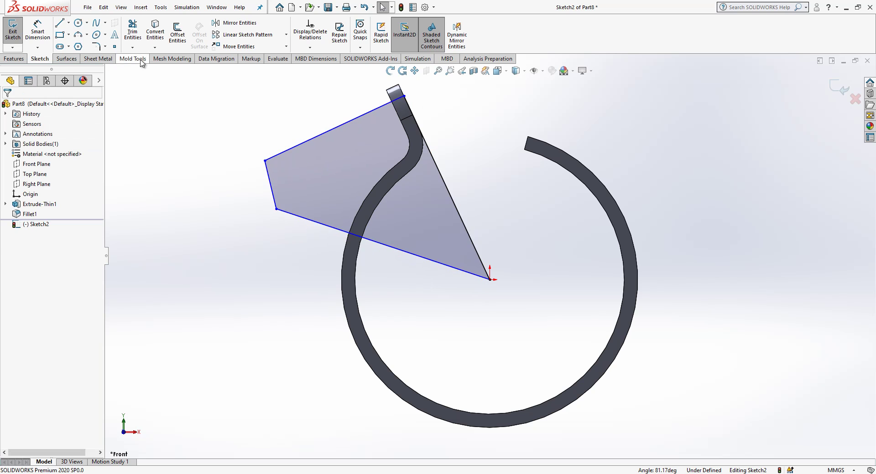
Dimension the distance between the profile's upper line and the tab's end edge as 3 mm
click(37, 31)
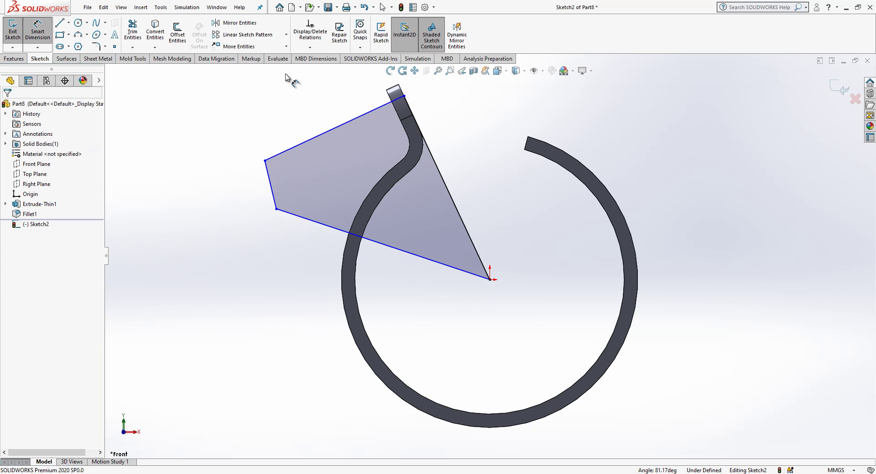
click(398, 99)
click(395, 87)
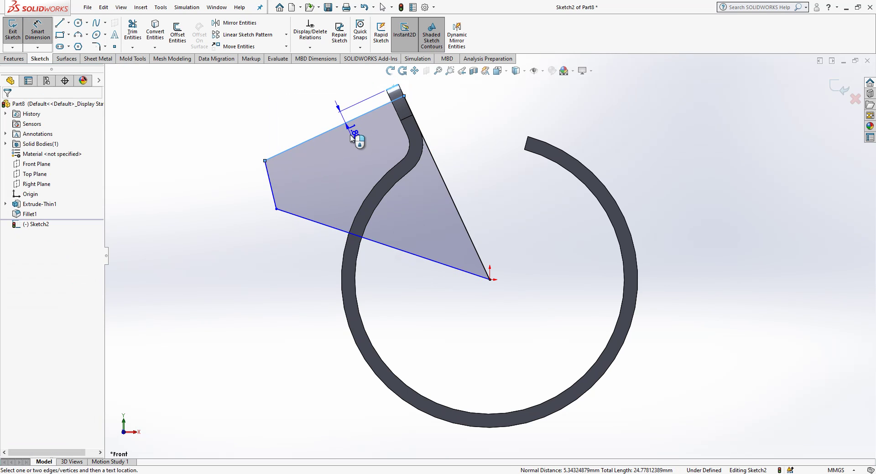
click(351, 139)
text(3)
key(Return)
click(245, 191)
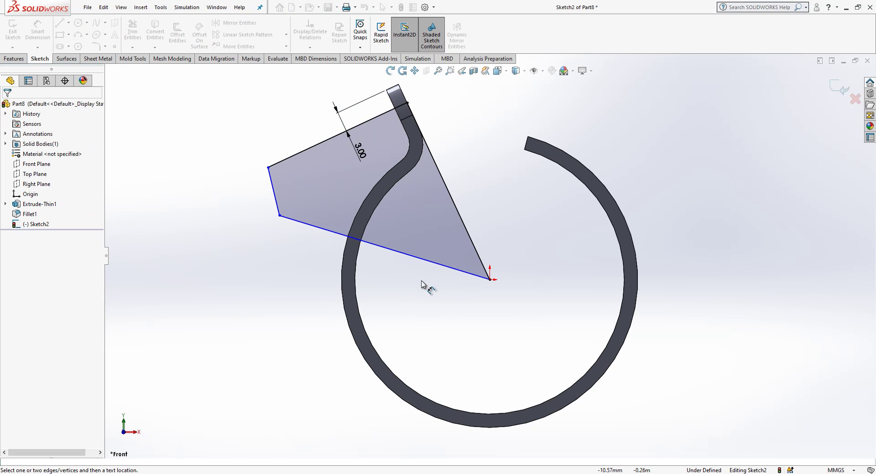
Dimension the angle between the profile's two lines meeting at the origin as 40°
click(447, 272)
click(469, 234)
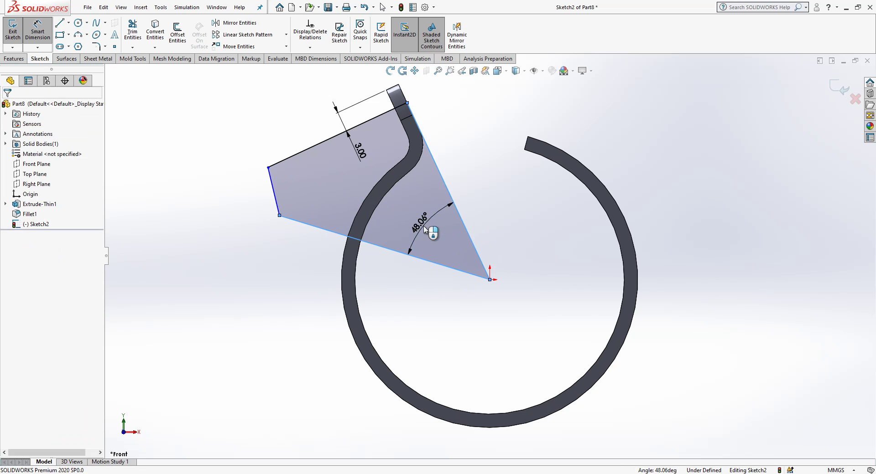
click(423, 226)
key(Return)
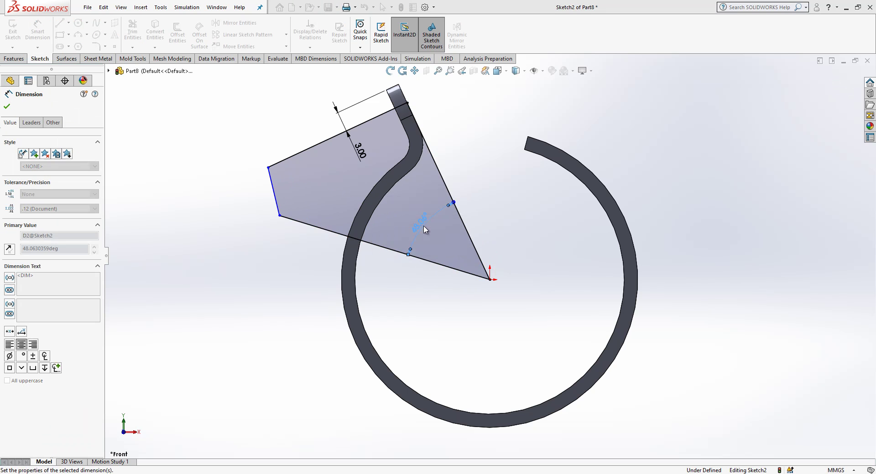
key(Escape)
Make the profile's short outer line perpendicular to its upper line
click(279, 162)
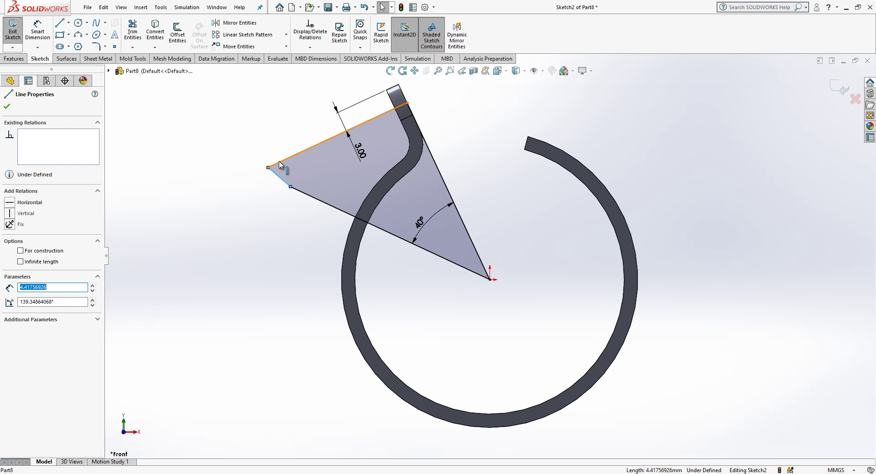
ctrl+click(280, 165)
click(36, 286)
click(190, 264)
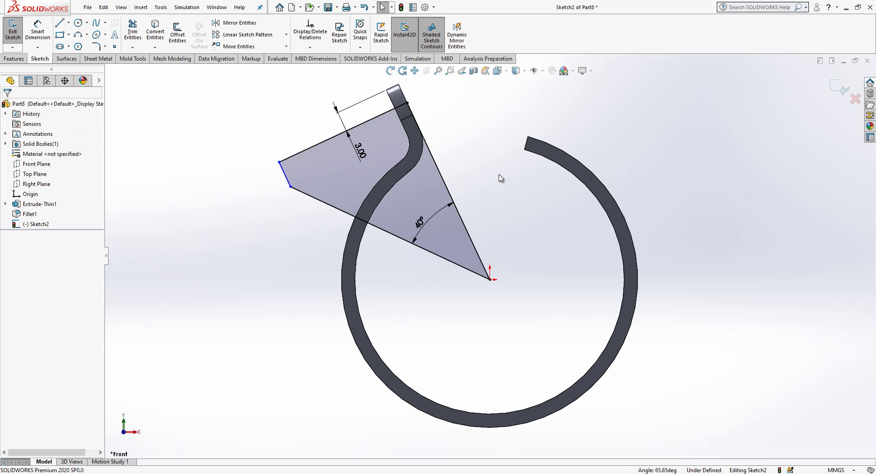
Exit the sketch and cut-extrude the profile through the clamp's tab, using Mid Plane with a depth of 12 mm
click(828, 86)
middle_drag(489, 198, 409, 251)
click(143, 37)
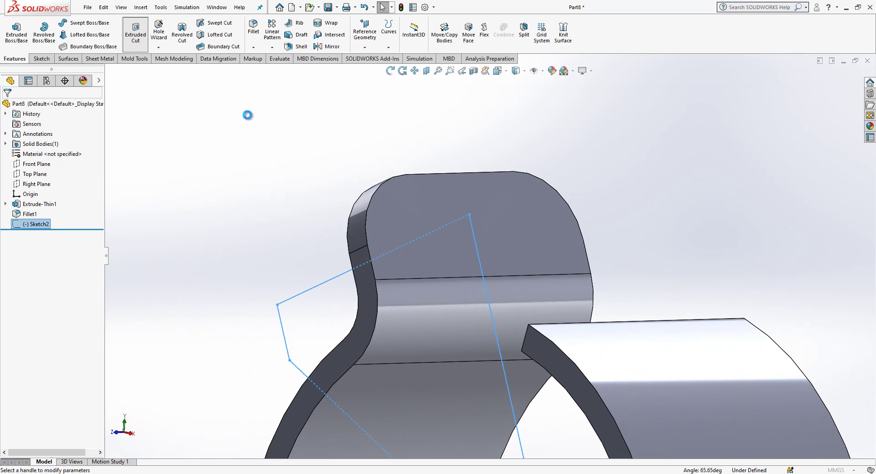
click(76, 162)
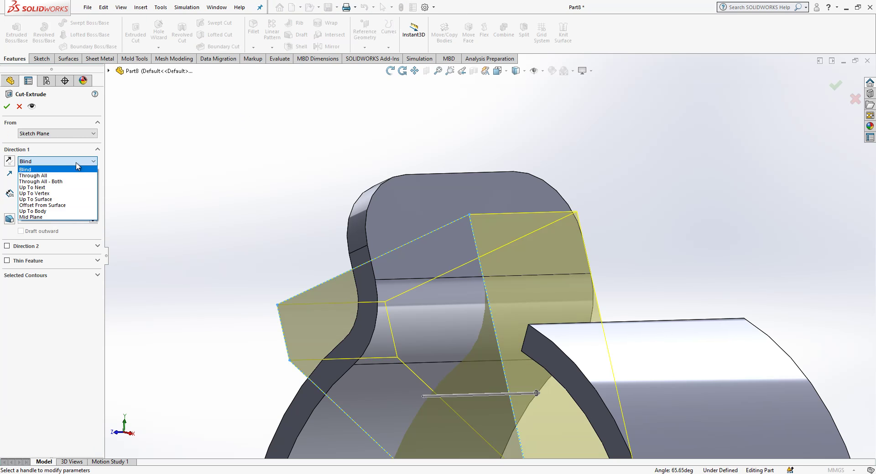
click(70, 217)
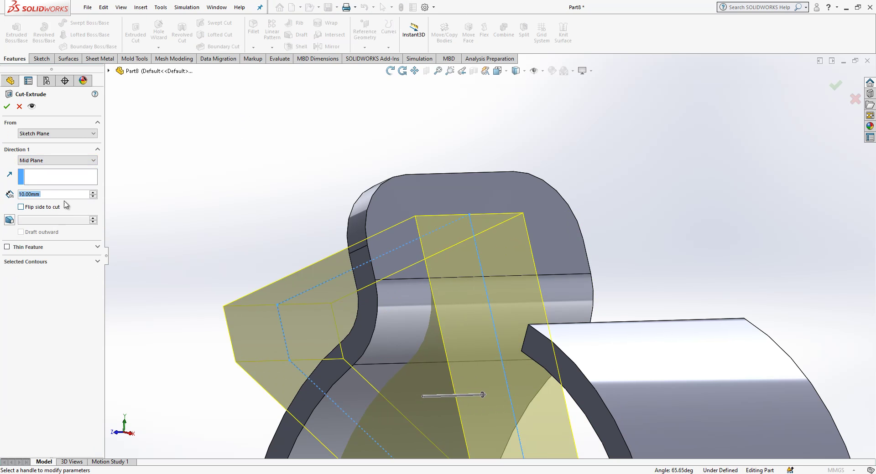
text(12)
key(Return)
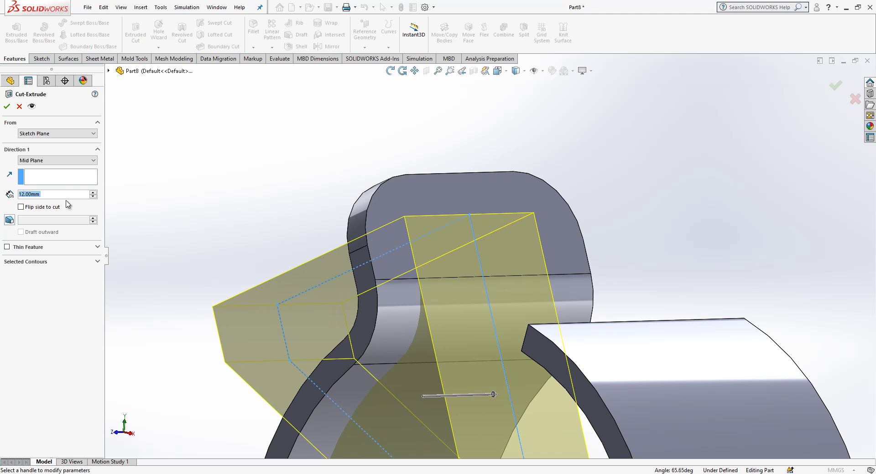
scroll(387, 304, up, 5)
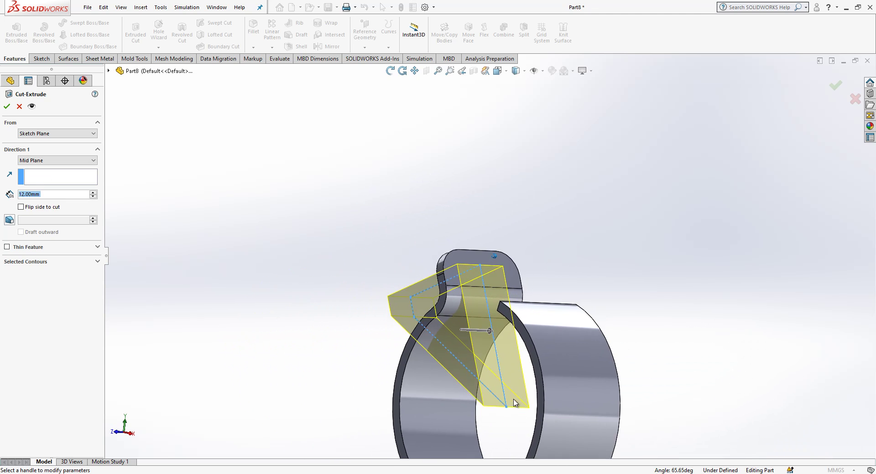
click(6, 106)
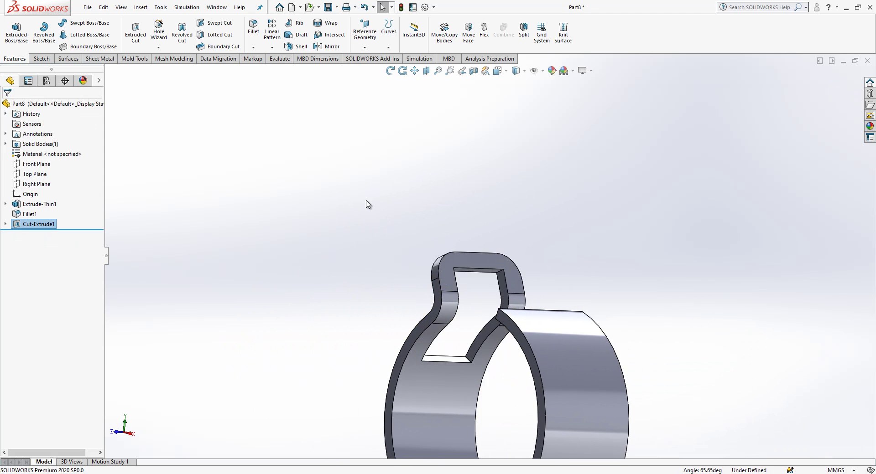
Fillet one inner corner edge at the tab end of the slot with a 5 mm radius
scroll(489, 322, up, 2)
middle_drag(514, 338, 479, 325)
scroll(489, 342, down, 2)
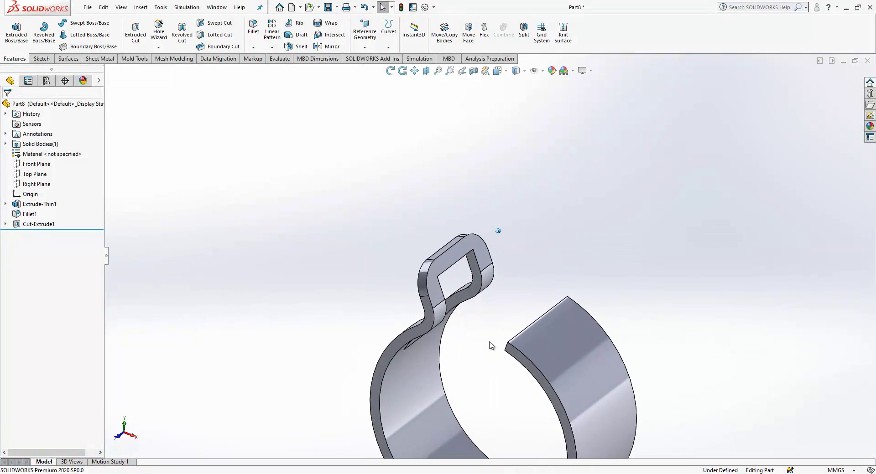
scroll(477, 269, down, 2)
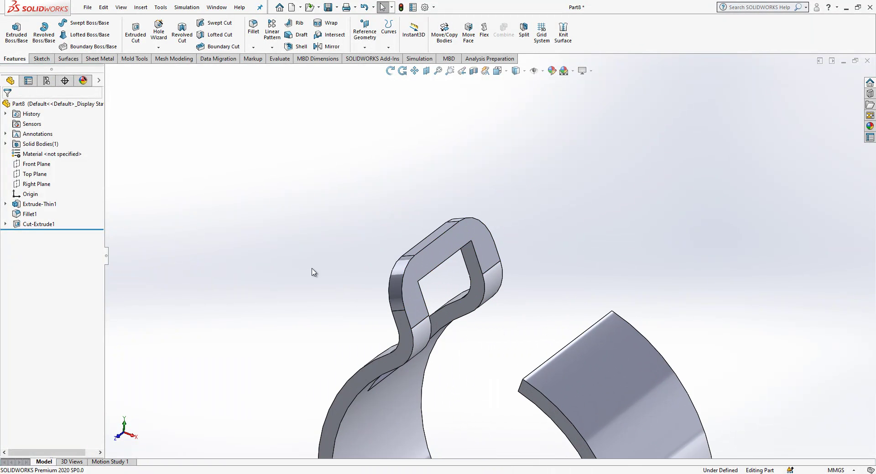
middle_drag(317, 273, 340, 67)
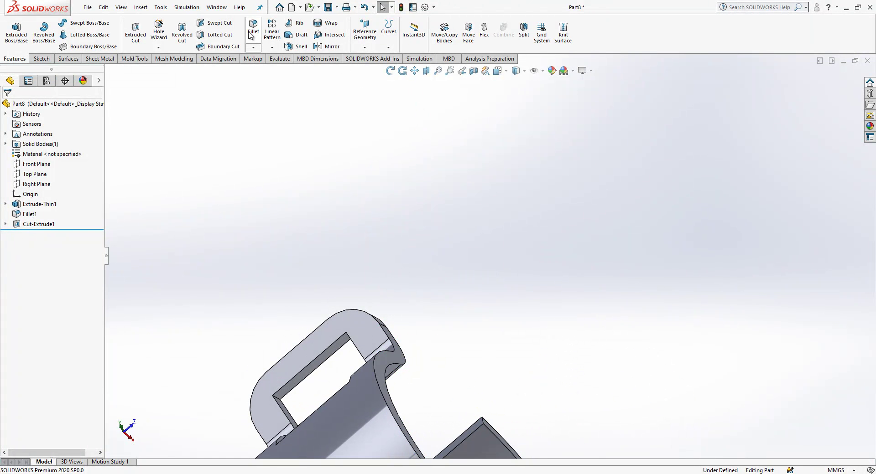
click(281, 403)
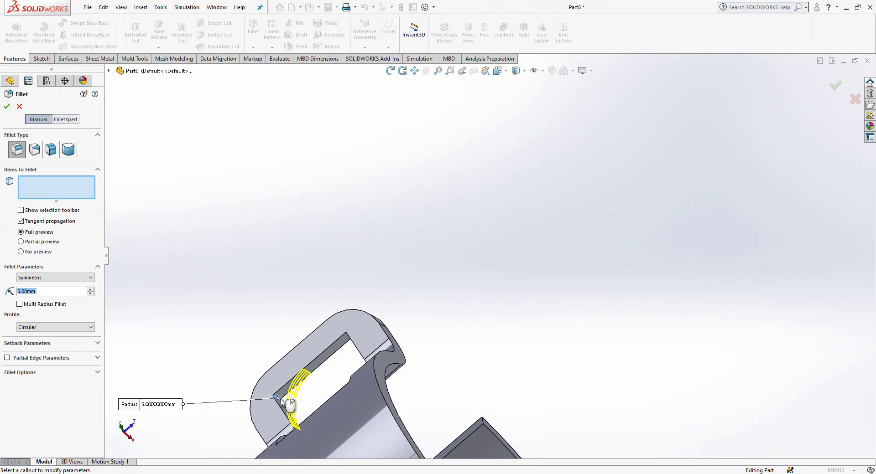
key(Return)
middle_drag(348, 363, 382, 333)
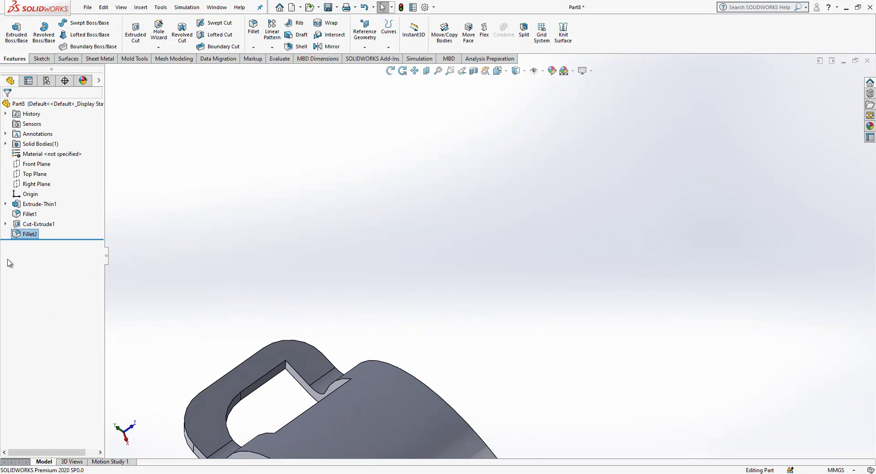
Edit the slot's corner fillet to include the second inner corner edge and set its radius to 2 mm
double_click(28, 233)
click(38, 206)
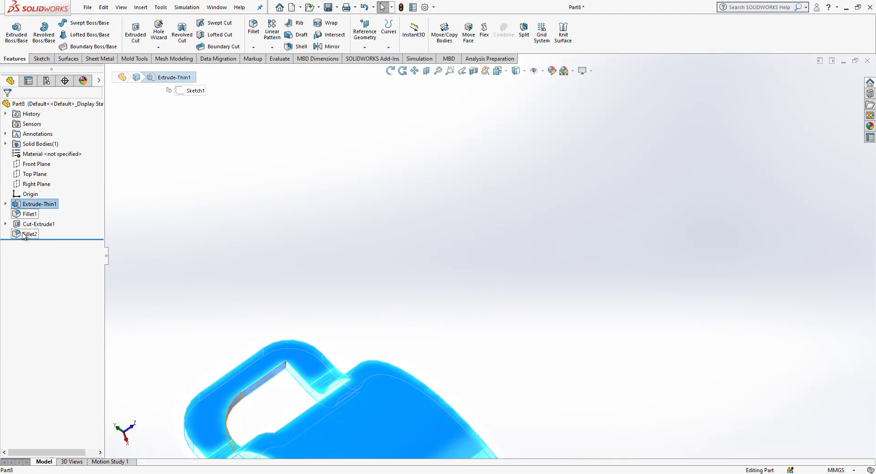
click(23, 234)
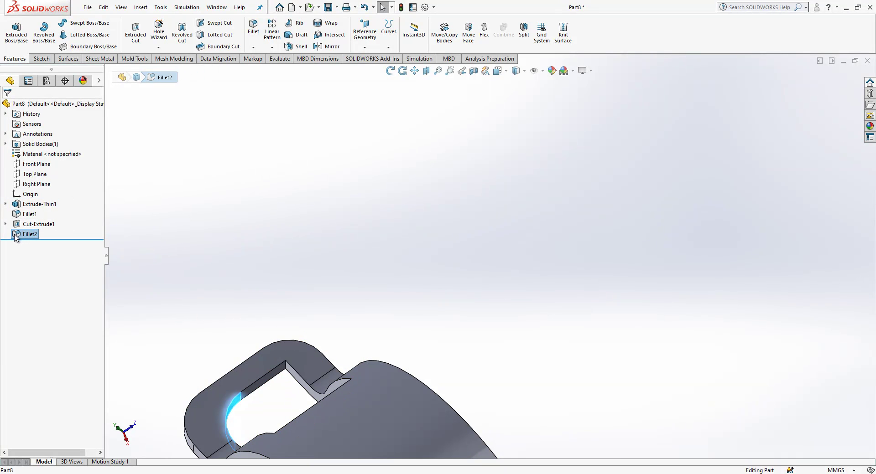
right_click(15, 237)
click(195, 345)
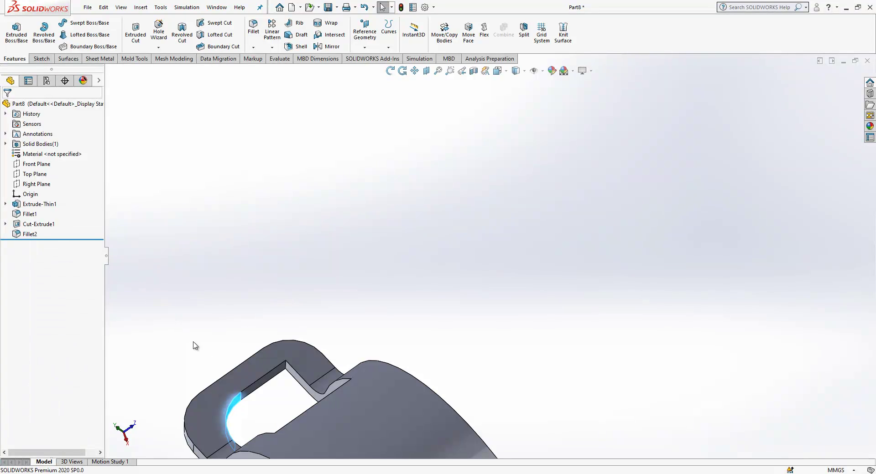
click(269, 366)
click(286, 368)
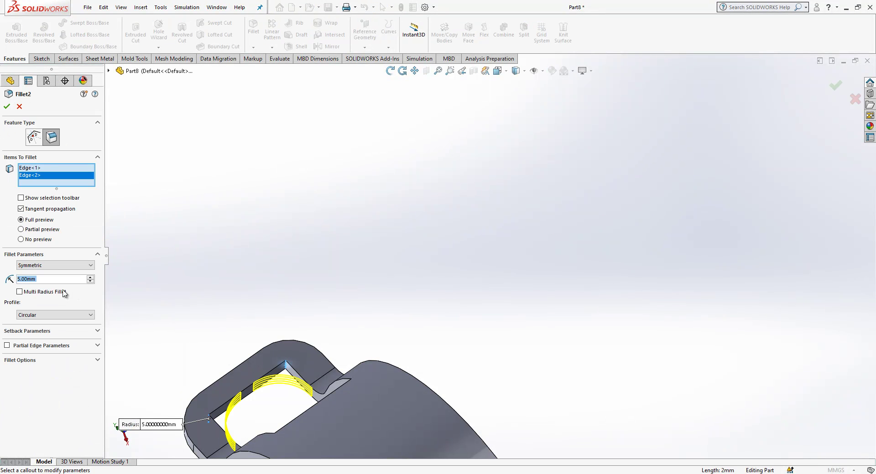
text(2)
key(Return)
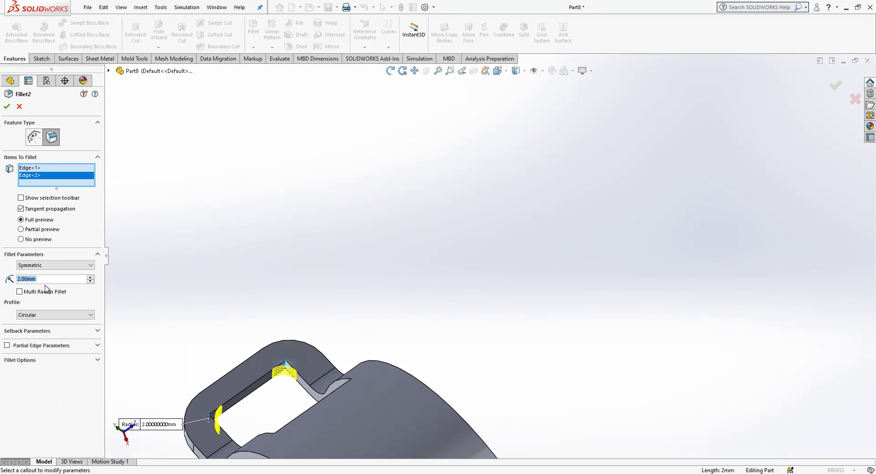
click(6, 106)
Start a new sketch on the Front Plane, with the view normal to it
middle_drag(403, 287, 640, 231)
scroll(613, 266, up, 7)
scroll(466, 327, down, 4)
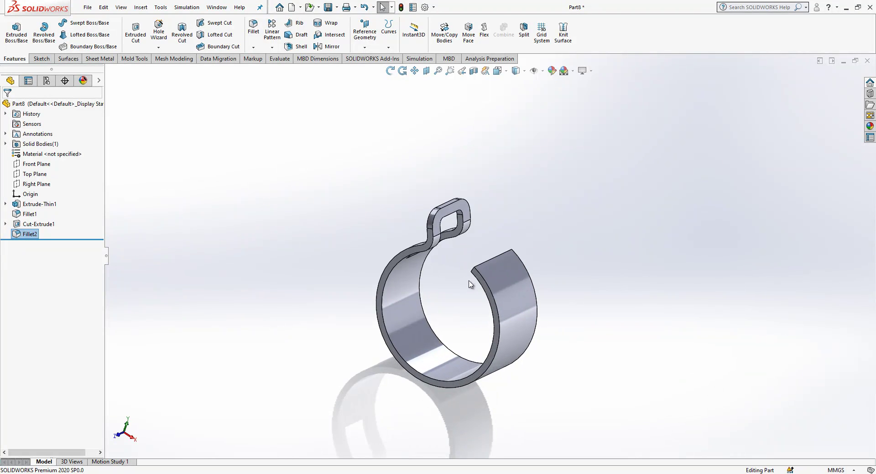
scroll(468, 283, down, 1)
click(41, 163)
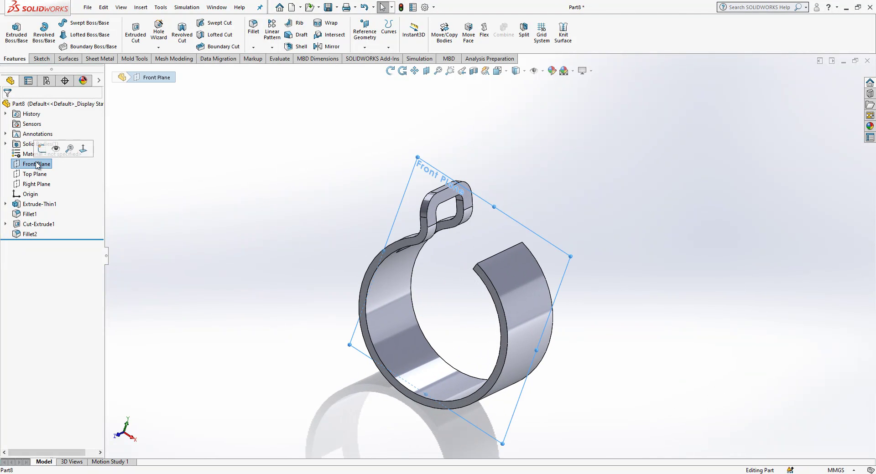
click(83, 148)
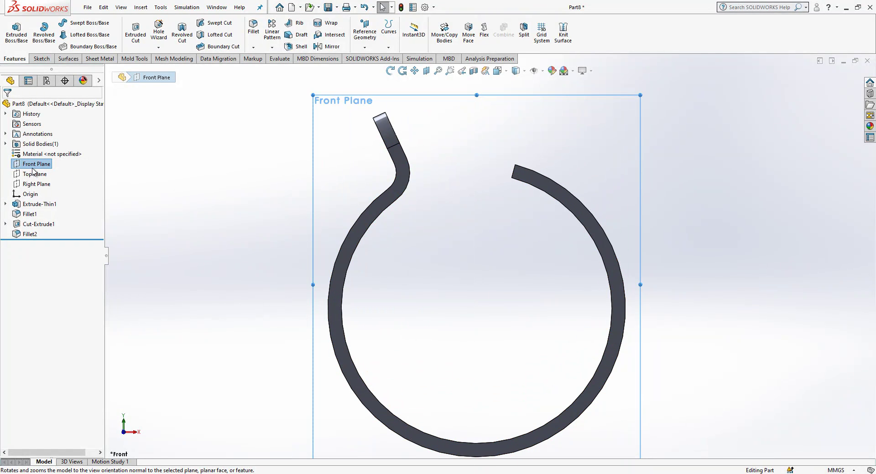
click(97, 157)
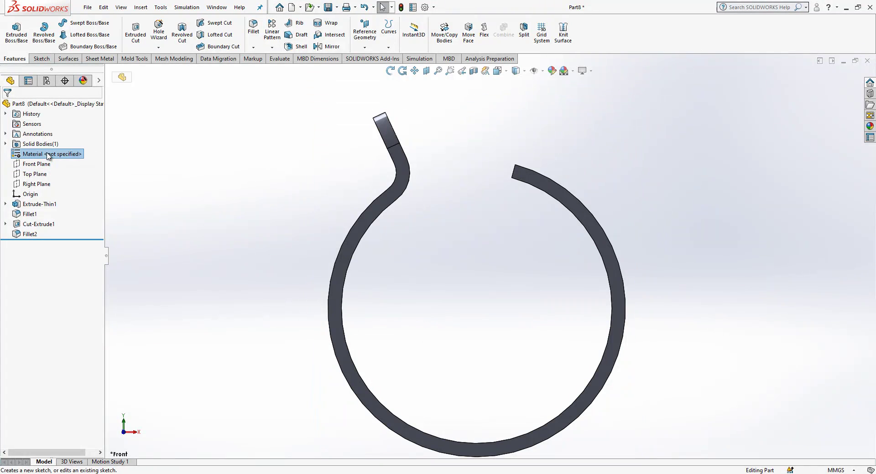
click(45, 165)
click(53, 150)
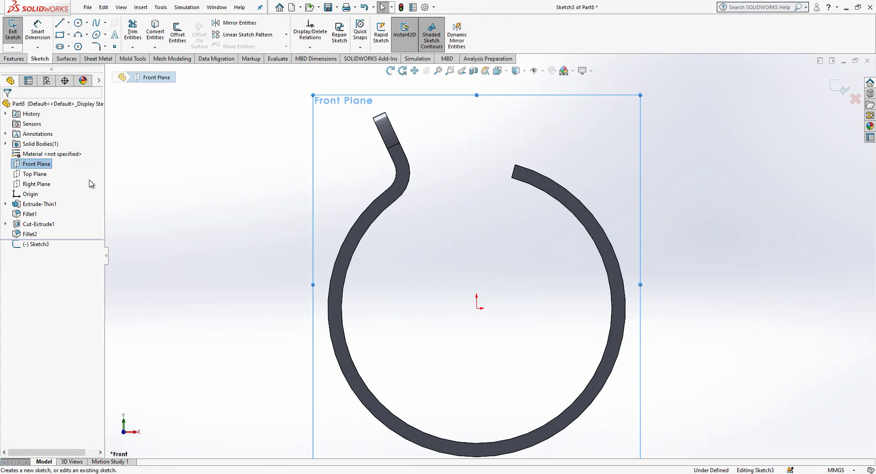
Sketch a three-point arc from the outer corner of the clamp ring's free end across to the far side of the tab
click(81, 35)
click(515, 166)
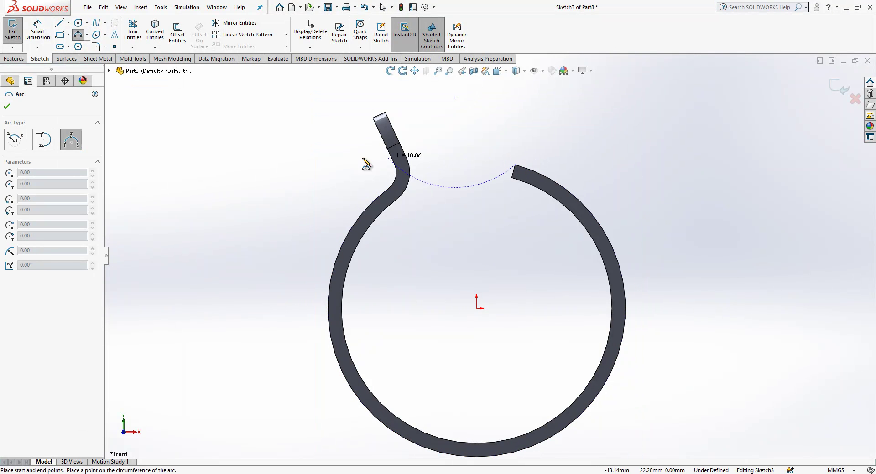
click(336, 165)
click(477, 156)
key(Escape)
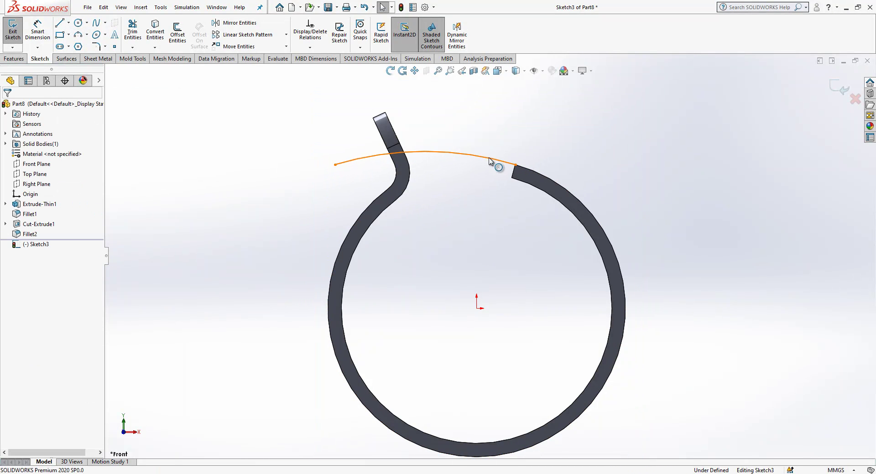
Make the arc tangent to the clamp ring's outer edge and equal to it in radius
click(504, 162)
ctrl+click(525, 169)
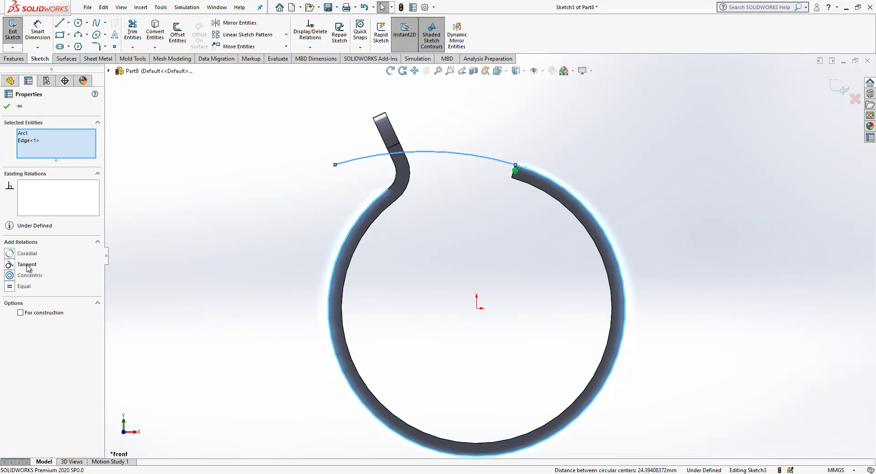
click(27, 264)
click(320, 198)
click(344, 167)
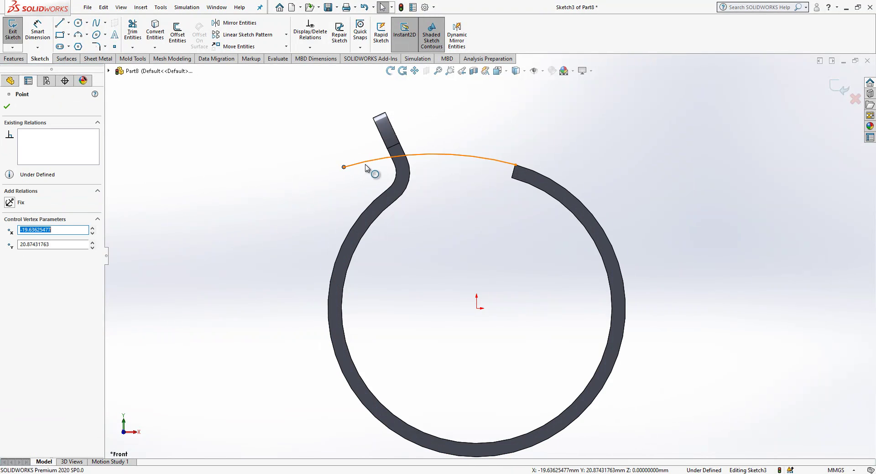
click(352, 165)
ctrl+click(363, 214)
click(28, 287)
Extend the arc's free end to the ring's outer edge at the base of the tab's bend
click(437, 170)
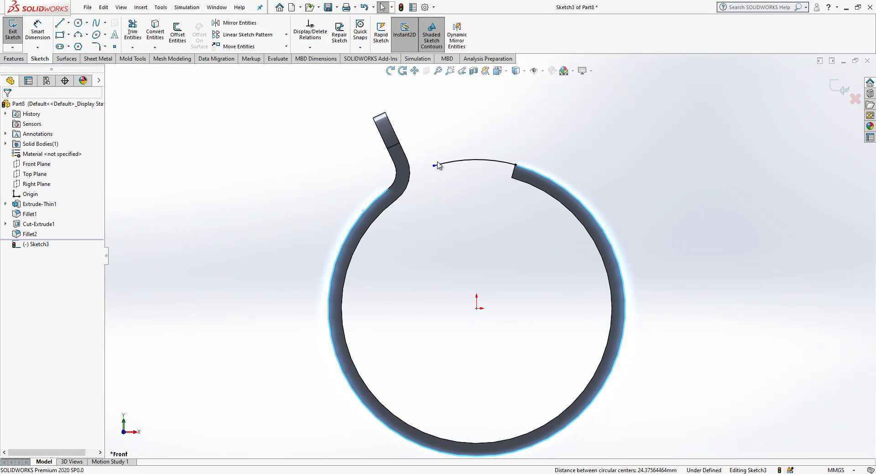
drag(433, 166, 368, 206)
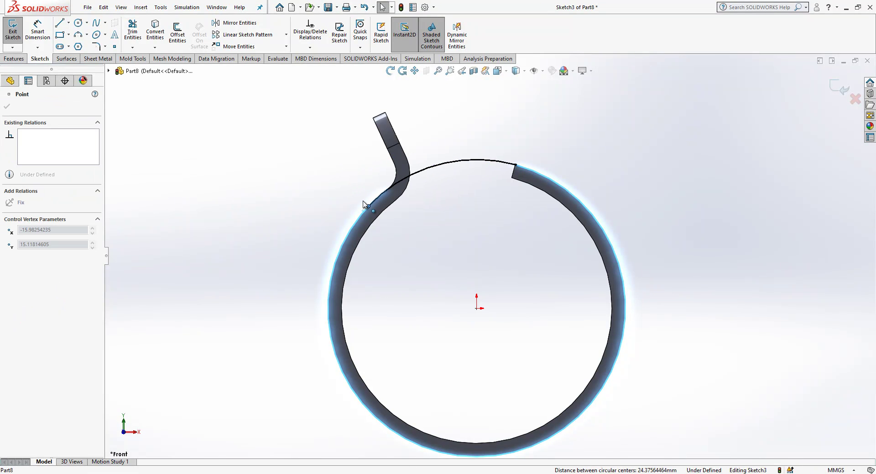
click(287, 173)
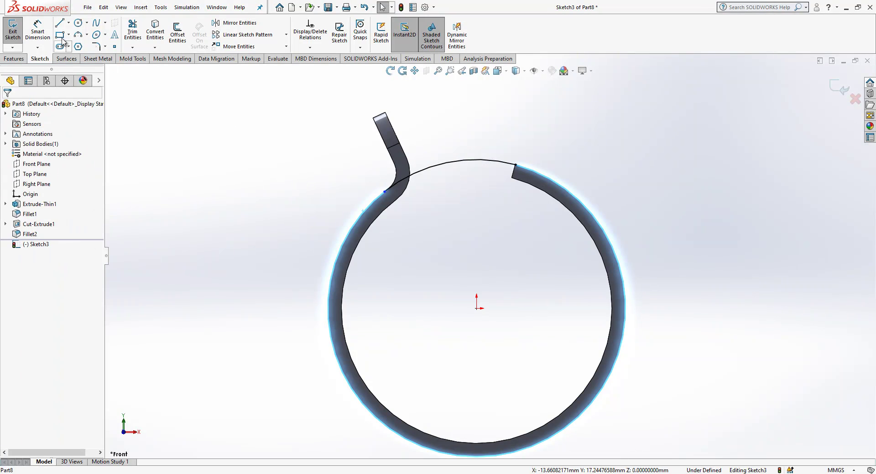
Draw a line from the arc's end at the tab's base outward beyond the ring
key(l)
click(384, 191)
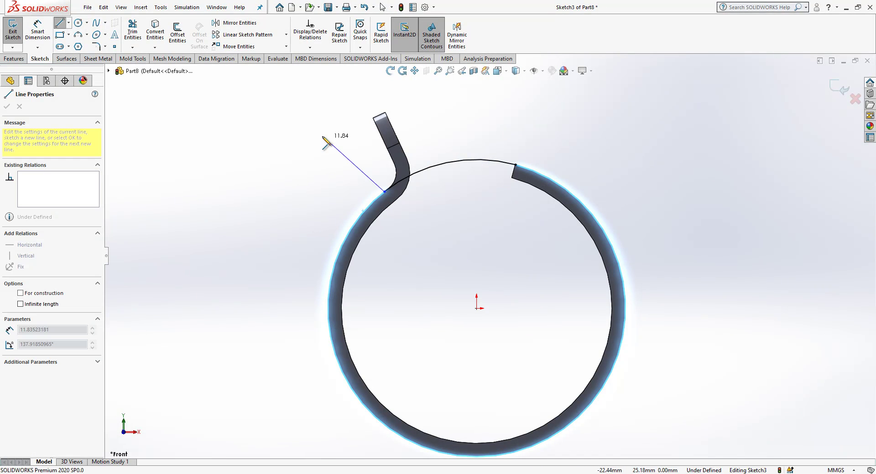
click(313, 138)
key(Escape)
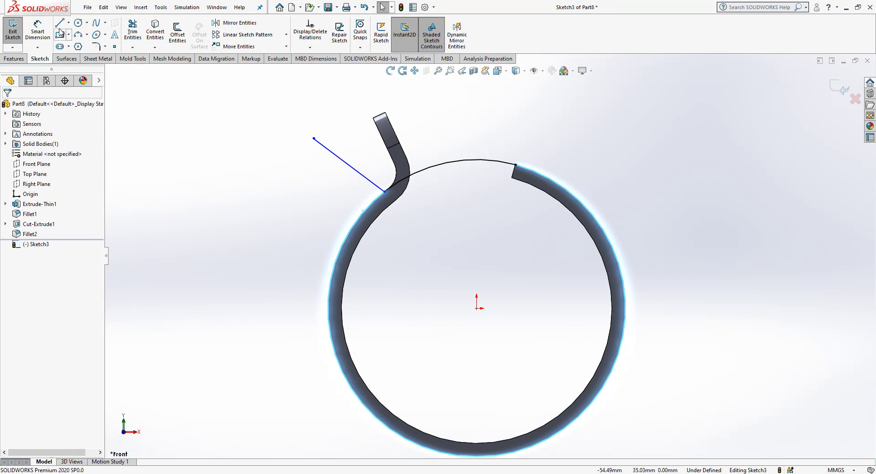
Draw a construction line from the arc's end at the tab's base to the origin and make the outward line collinear with it
key(l)
click(385, 191)
click(476, 307)
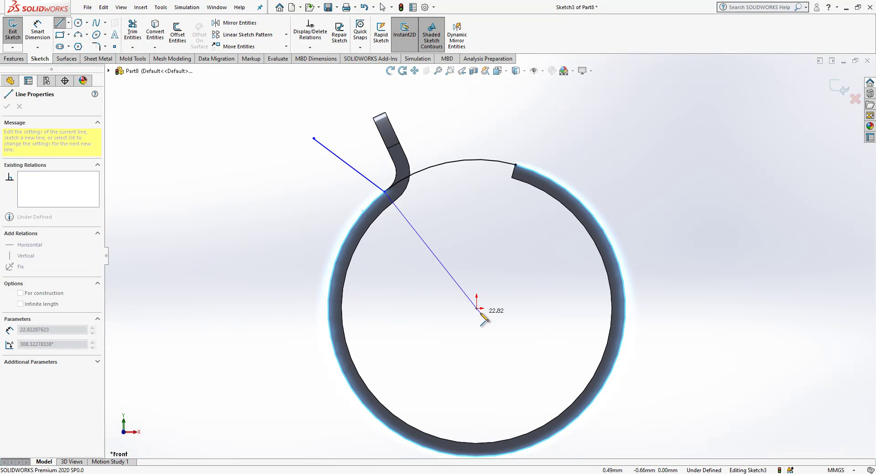
key(Escape)
click(457, 283)
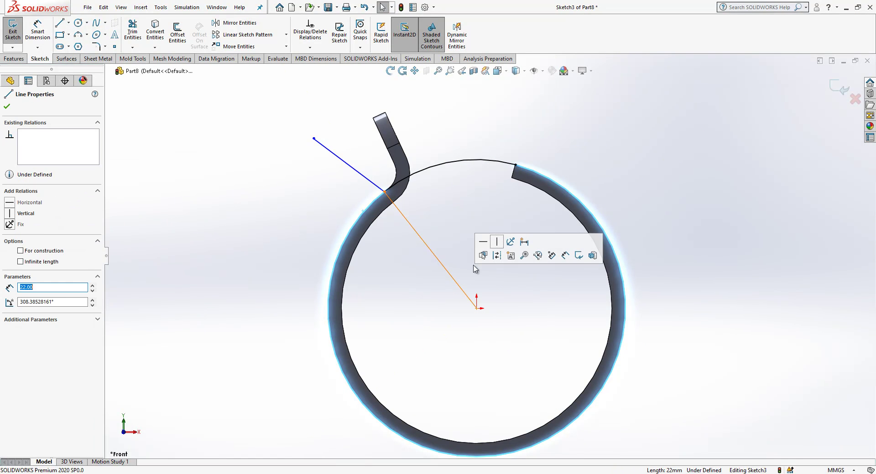
click(496, 256)
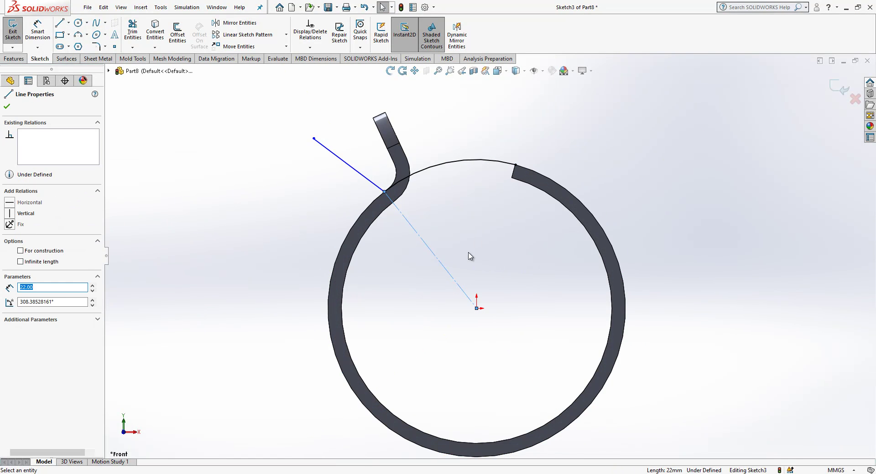
ctrl+click(371, 185)
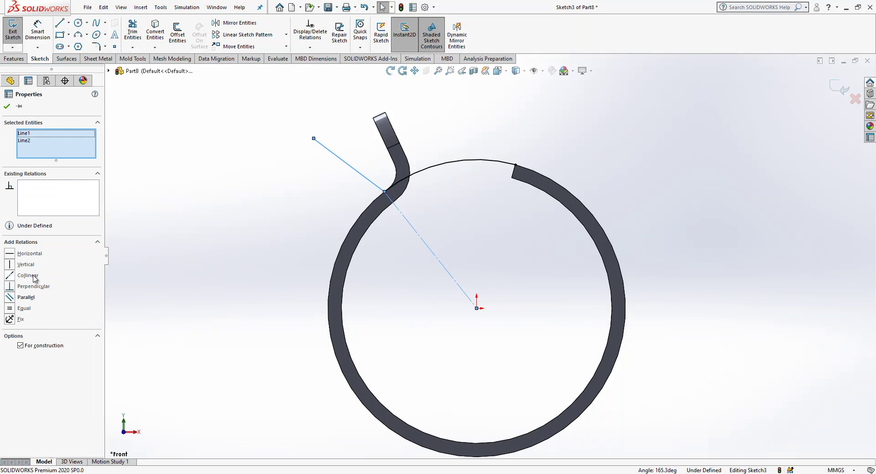
click(126, 258)
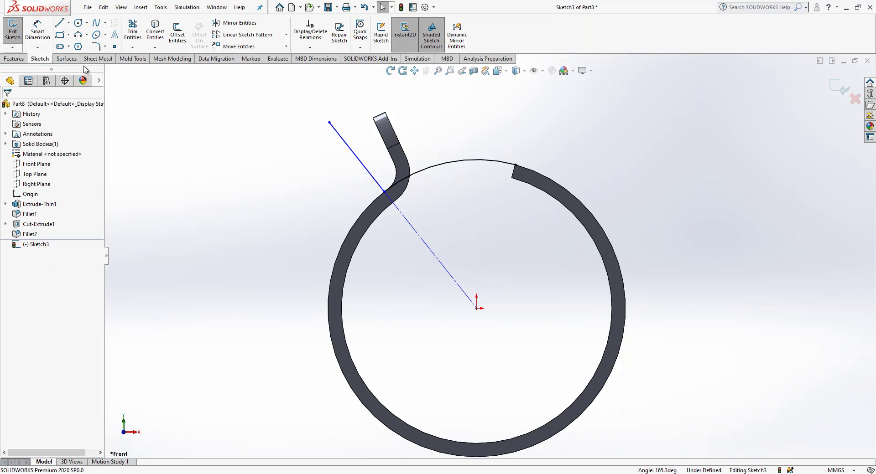
Dimension the outward line to 12 mm and swing it farther around the ring, away from the first tab
click(37, 32)
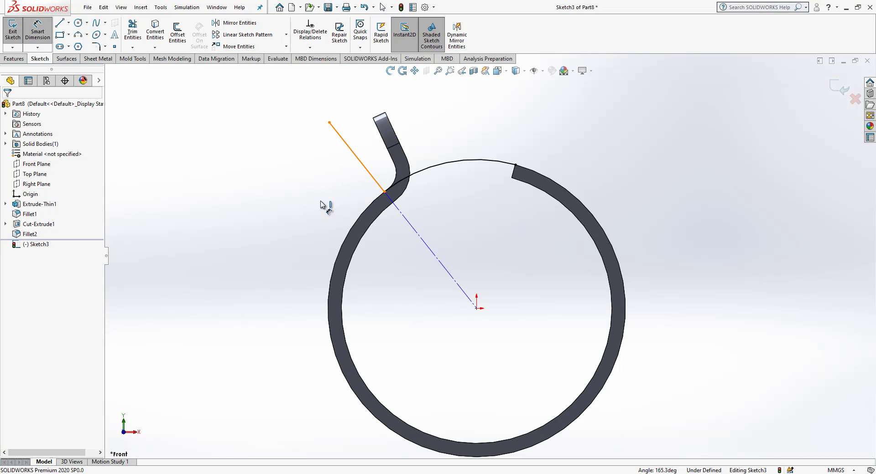
click(365, 172)
click(300, 239)
text(12)
key(Return)
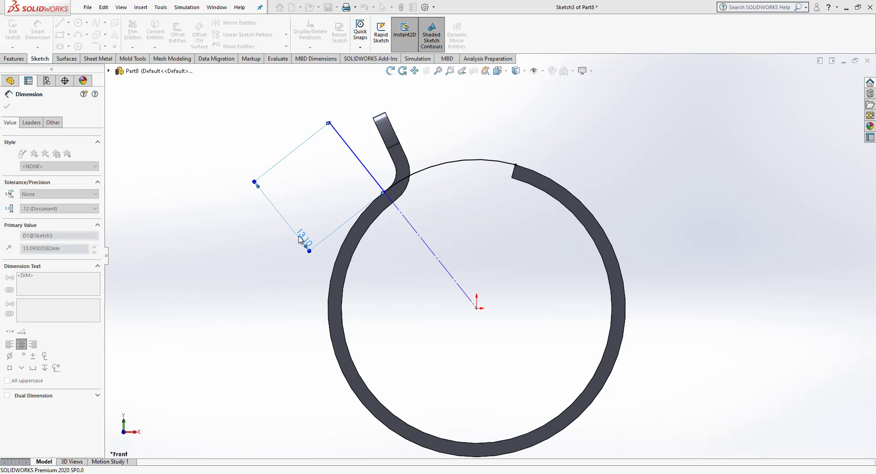
key(Escape)
key(Escape)
drag(334, 130, 285, 183)
click(231, 183)
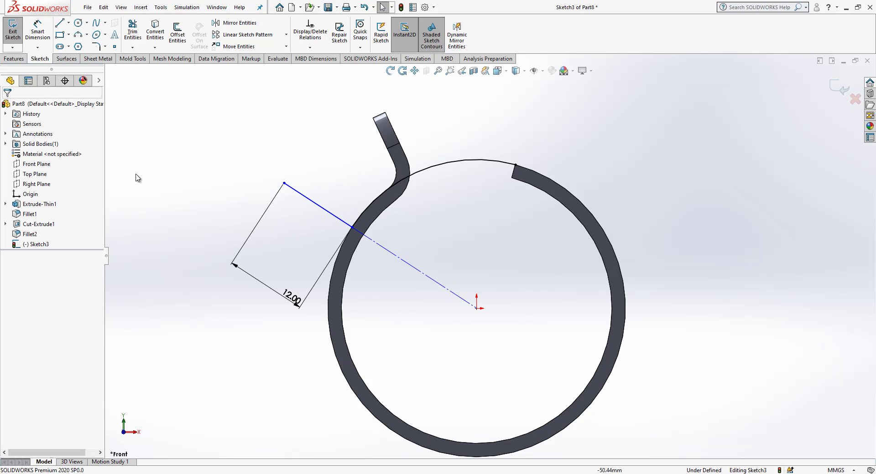
Show the ring's base sketch (Sketch1) so its construction lines can be referenced from the current sketch
click(37, 225)
click(5, 204)
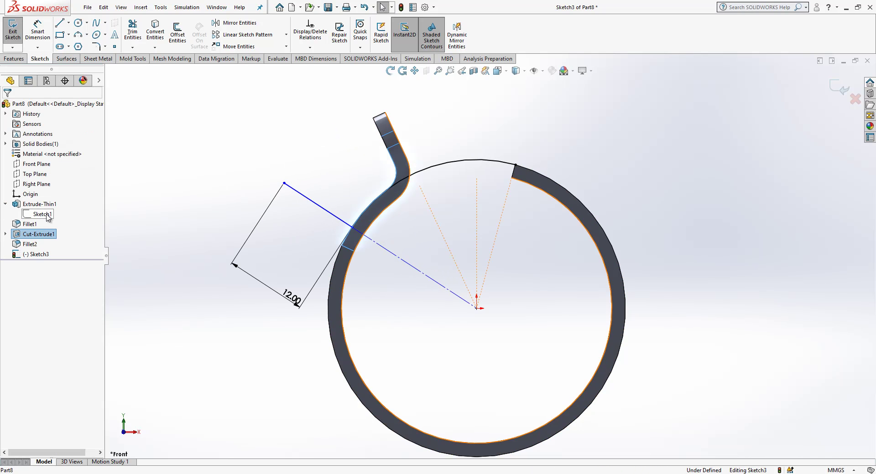
click(45, 216)
click(54, 203)
scroll(439, 191, up, 1)
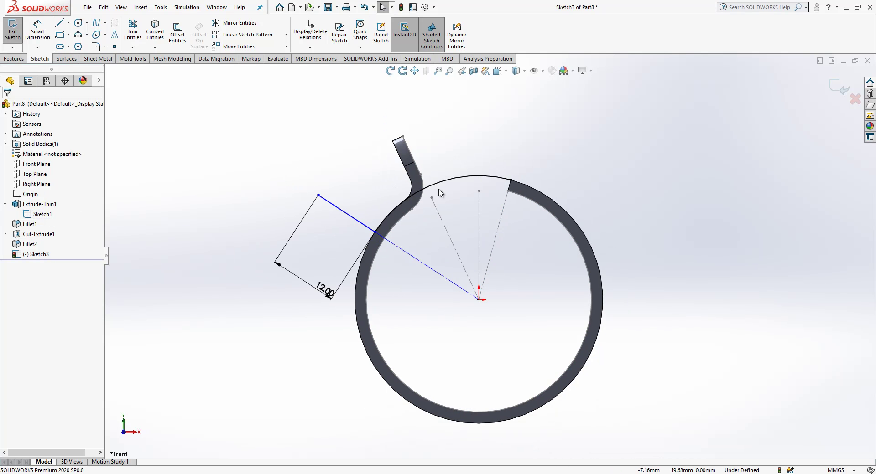
Set a 55° angle between the ring sketch's vertical construction line and the second tab's construction line
click(38, 32)
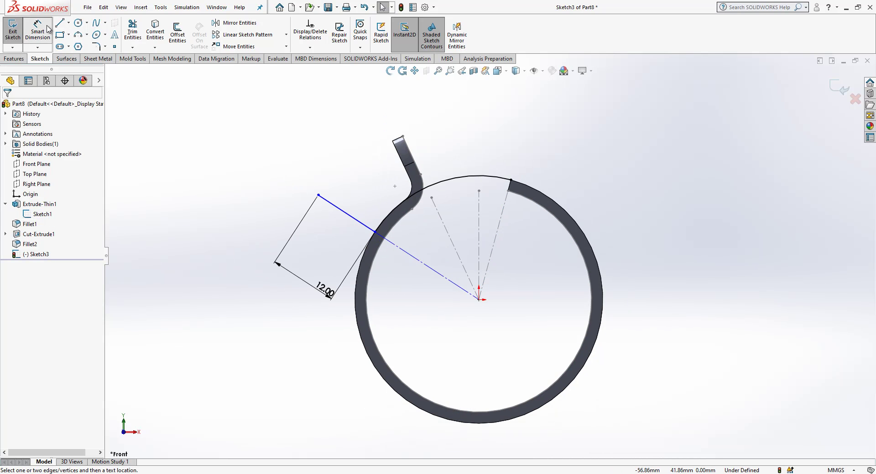
click(479, 237)
click(413, 258)
click(336, 144)
key(Return)
click(238, 206)
key(Escape)
scroll(456, 164, down, 1)
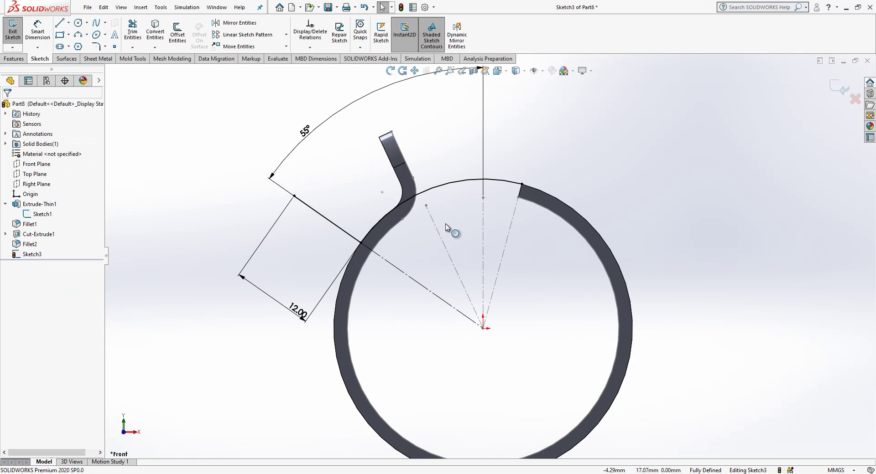
Round the corner between the arc and the outward line with a 5 mm sketch fillet
click(96, 47)
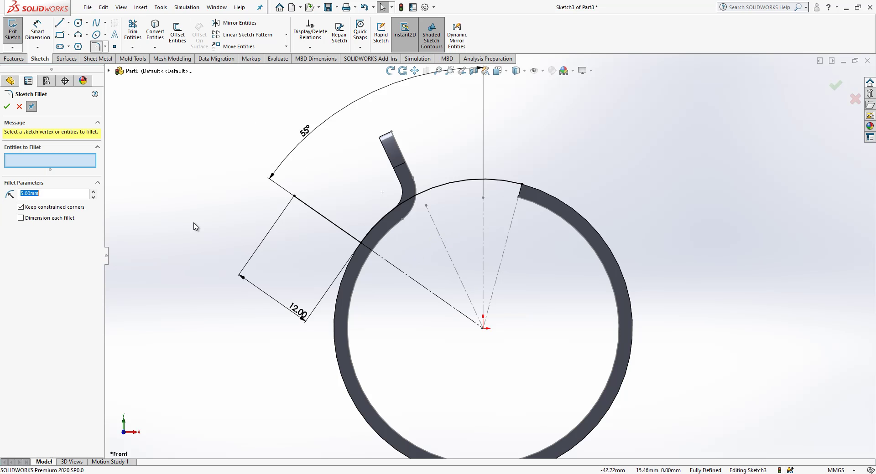
drag(392, 272, 277, 215)
click(454, 248)
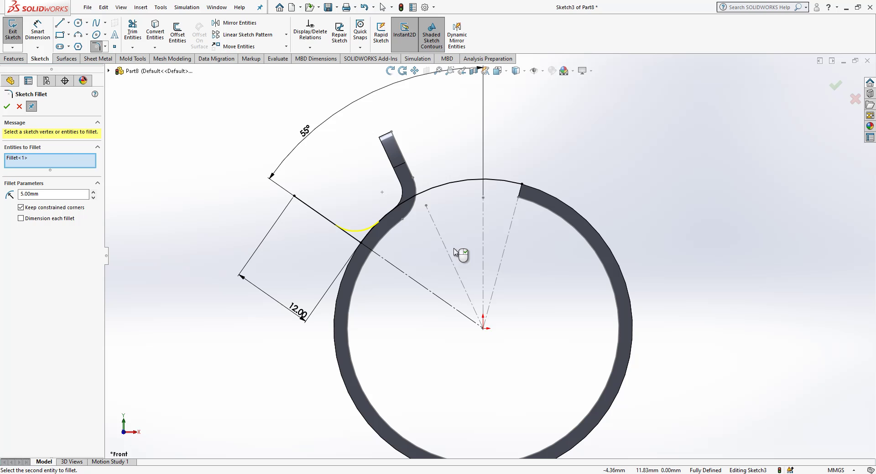
click(7, 107)
click(7, 106)
scroll(489, 254, up, 1)
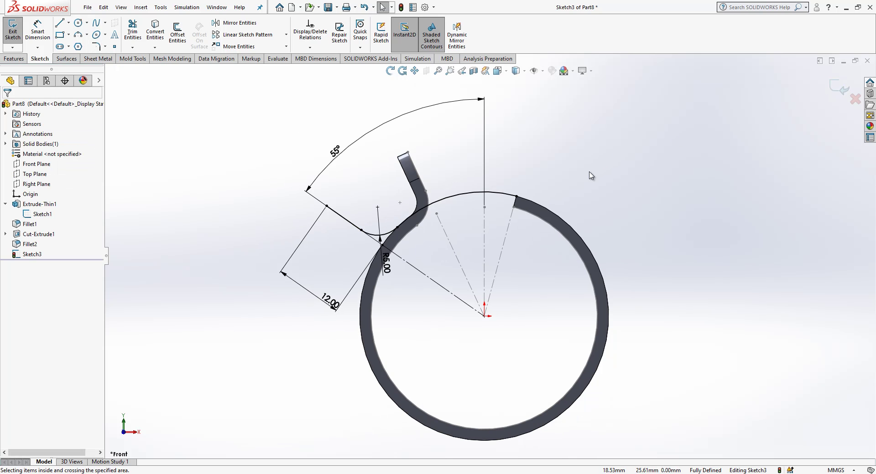
Finish the sketch and extrude it as a one-direction thin feature, 2 mm thick and 10 mm deep from the mid plane
mouse_move(591, 175)
middle_down()
mouse_move(637, 172)
mouse_move(559, 176)
mouse_move(622, 205)
mouse_move(698, 161)
middle_up()
click(833, 88)
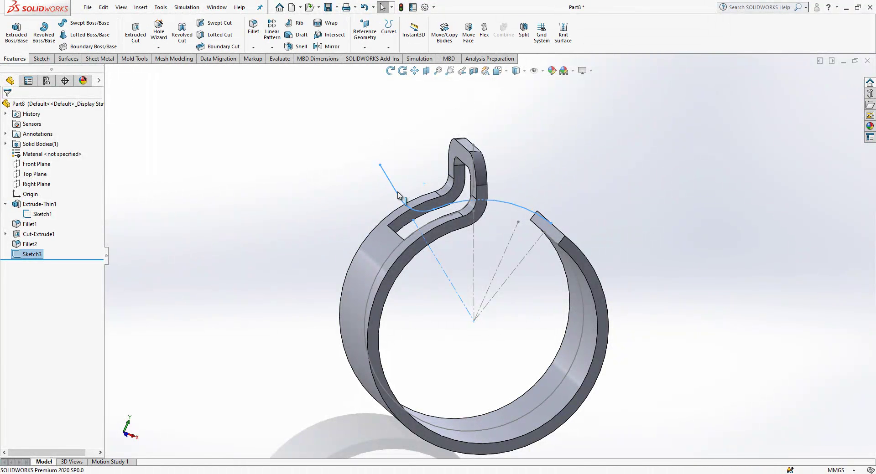
click(17, 31)
click(10, 273)
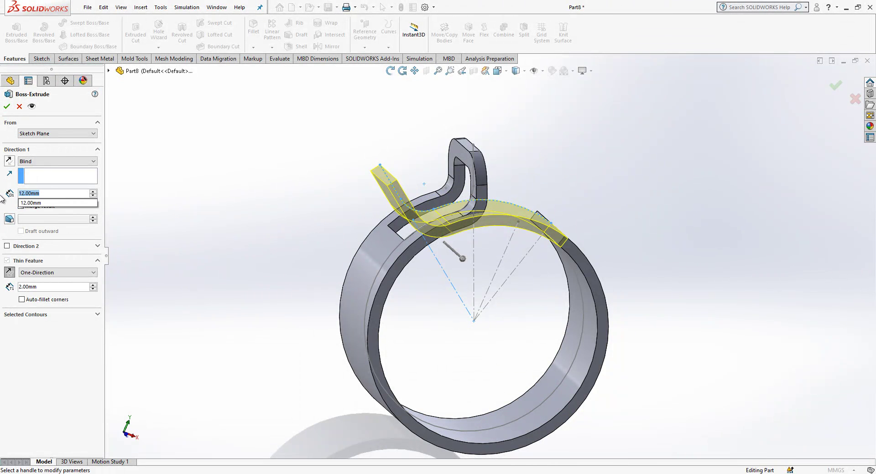
key(Return)
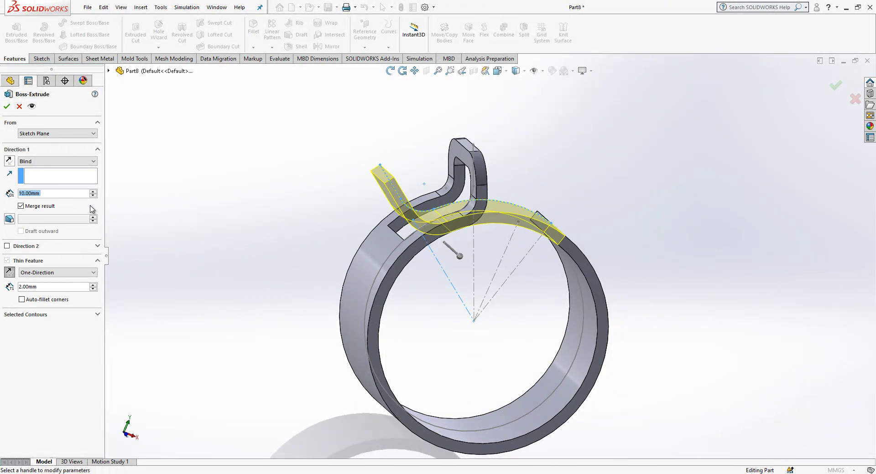
click(44, 161)
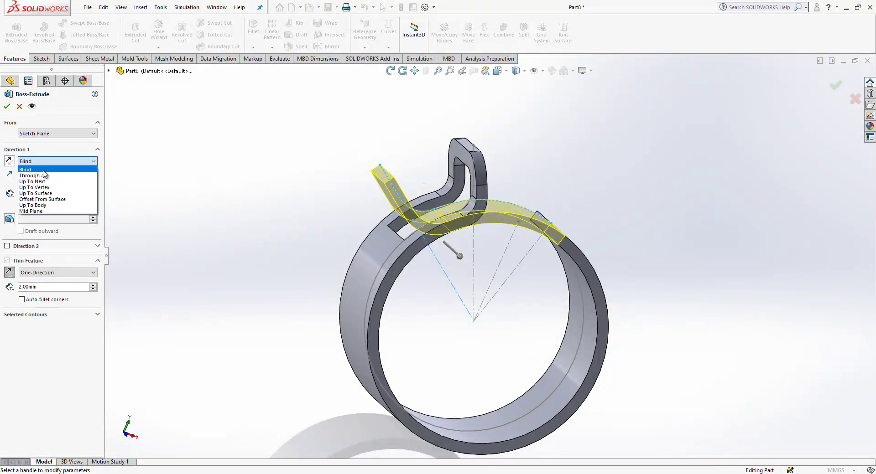
click(43, 211)
mouse_move(112, 218)
middle_down()
mouse_move(194, 220)
mouse_move(102, 213)
mouse_move(64, 269)
mouse_move(138, 278)
mouse_move(84, 220)
mouse_move(110, 264)
mouse_move(81, 248)
mouse_move(99, 223)
middle_up()
drag(99, 223, 94, 240)
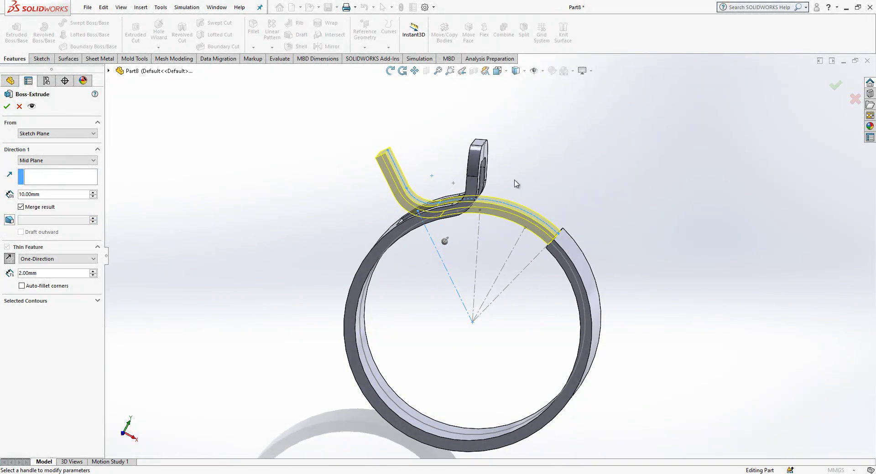
key(Return)
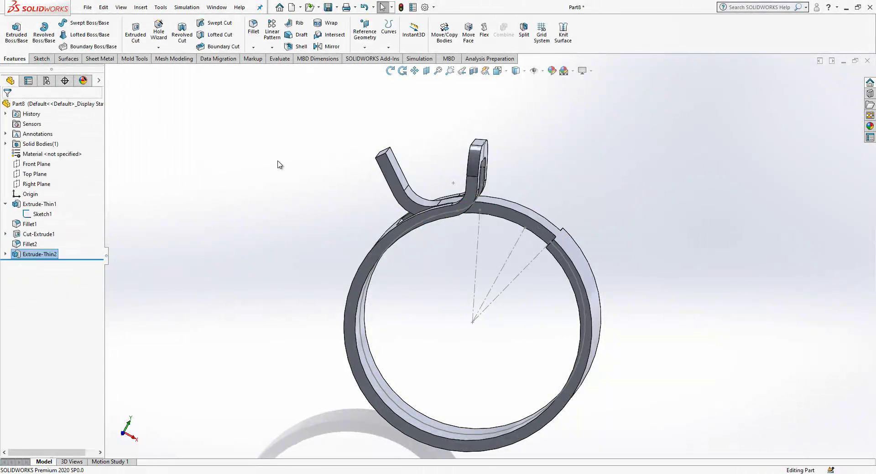
Fillet the corners of the second tab's free end and of the step where it joins the ring with a 2 mm radius
middle_drag(267, 189, 319, 201)
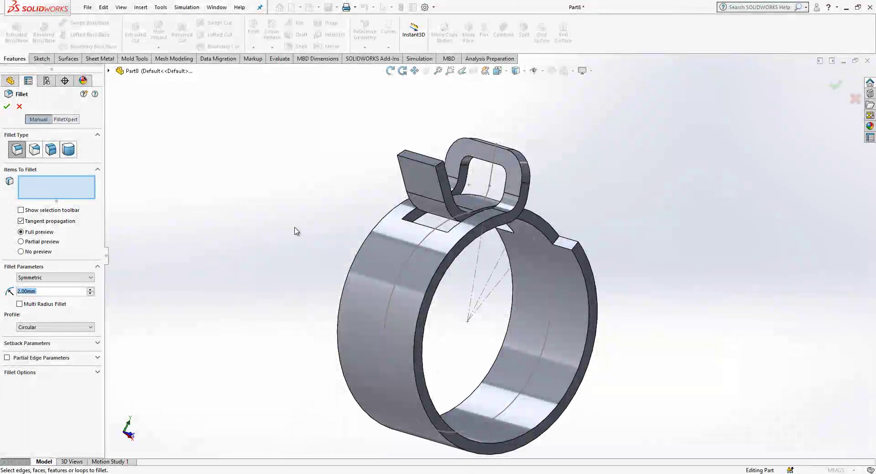
click(401, 154)
click(440, 166)
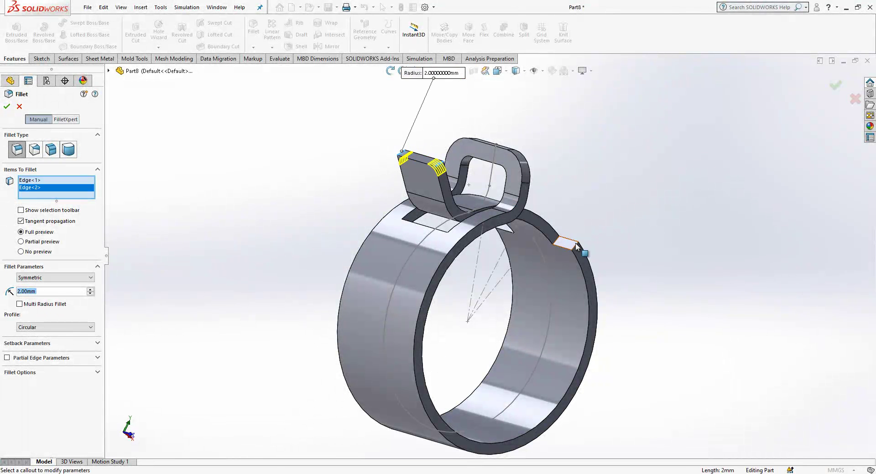
click(558, 239)
click(566, 243)
click(500, 228)
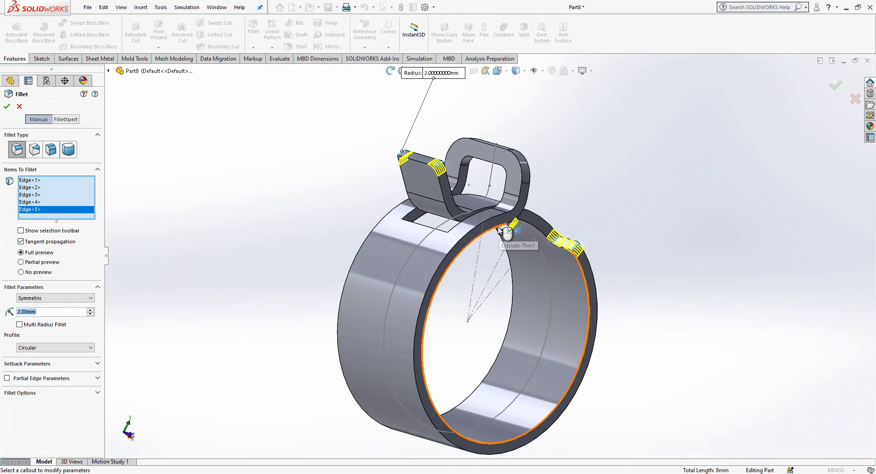
middle_drag(491, 242, 531, 218)
scroll(605, 347, down, 1)
click(638, 378)
scroll(580, 321, up, 4)
scroll(565, 341, down, 3)
click(7, 107)
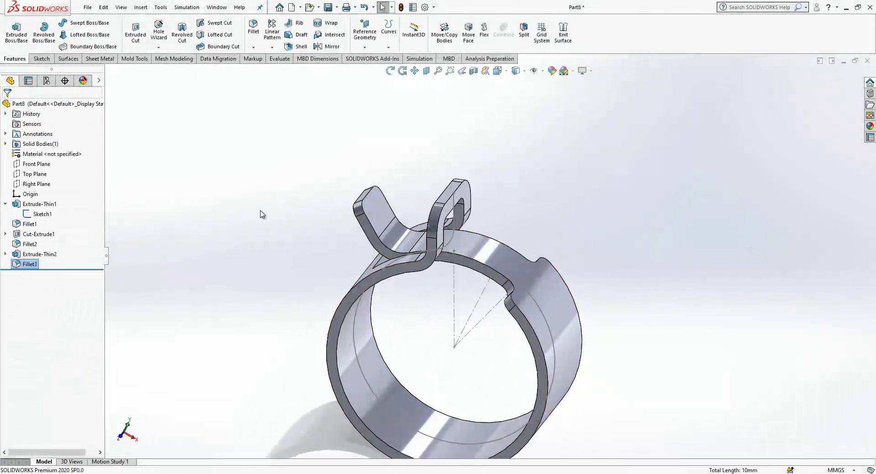
Edit the ring's base sketch and set the angle between its vertical and first-tab construction lines to 15°
click(42, 214)
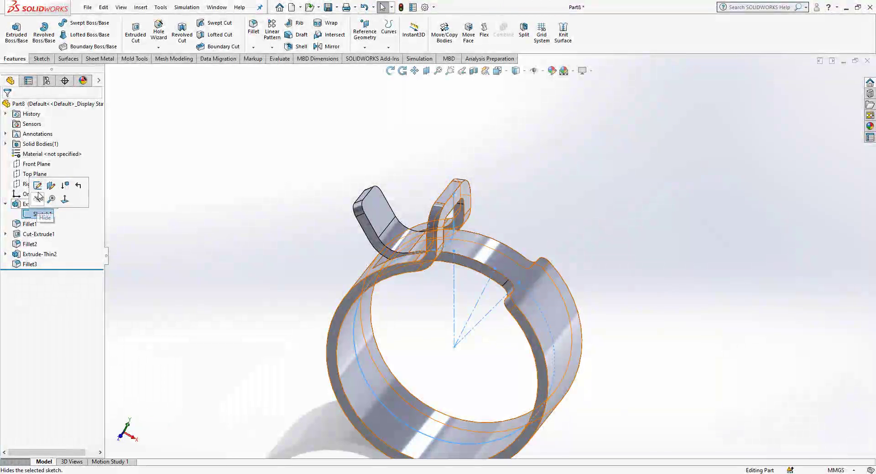
click(30, 193)
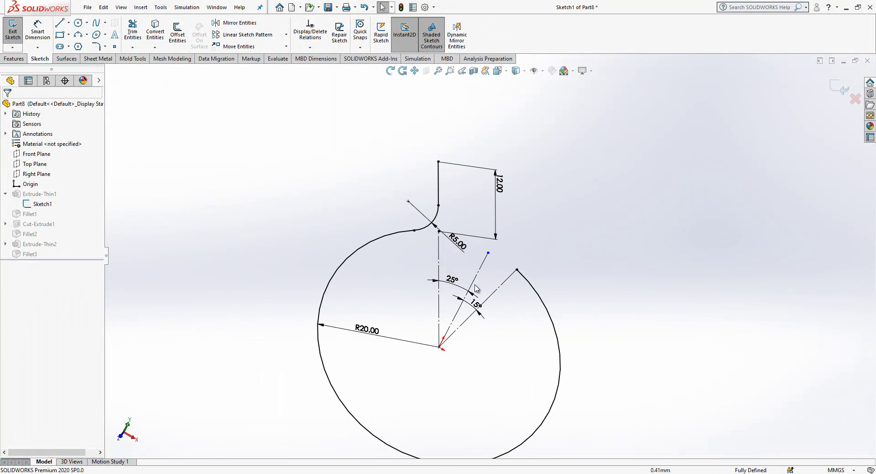
click(451, 286)
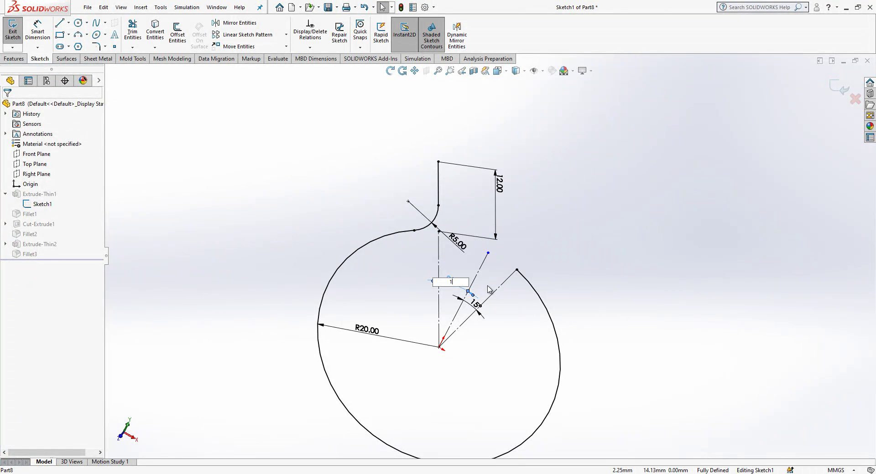
text(15)
key(Return)
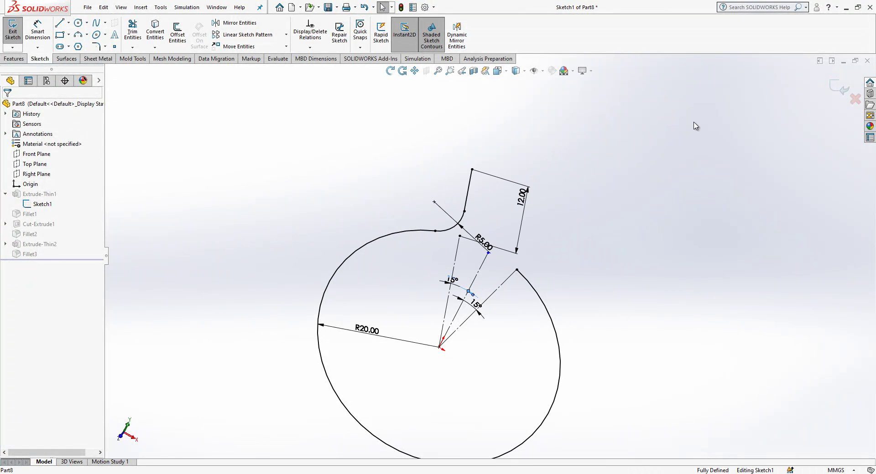
click(838, 84)
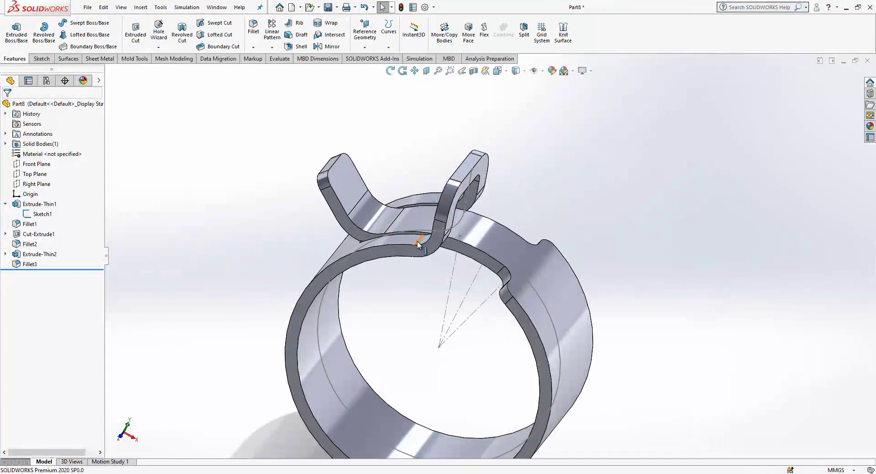
Edit the second tab's sketch and set its angle from the vertical construction line to 45°
middle_drag(594, 227, 522, 272)
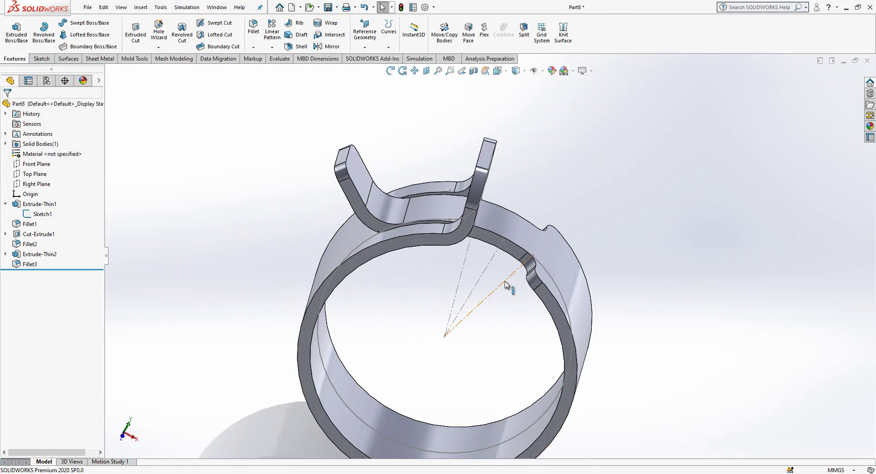
click(8, 255)
click(37, 265)
click(48, 236)
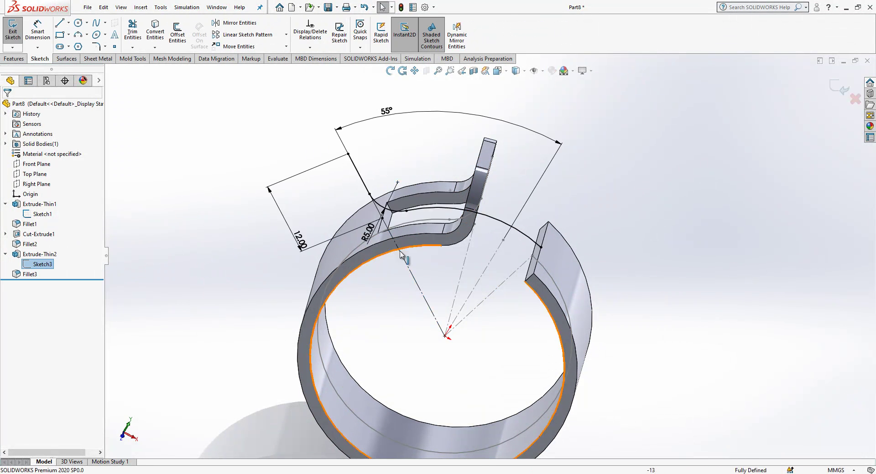
click(389, 113)
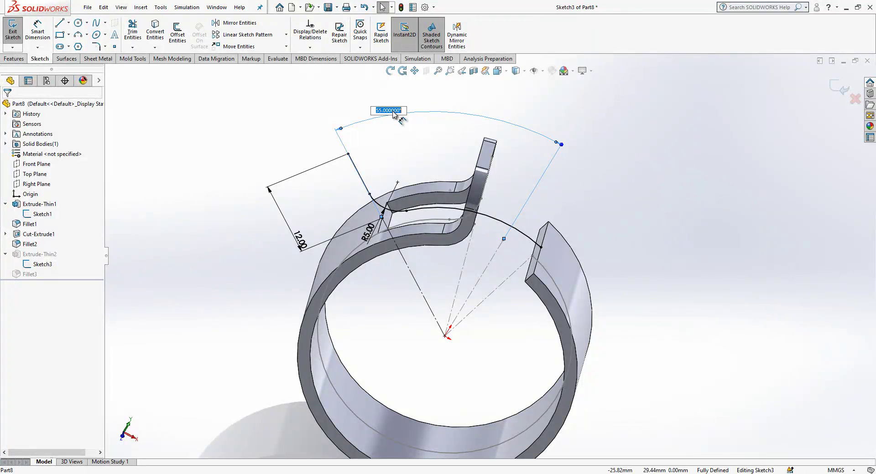
key(Return)
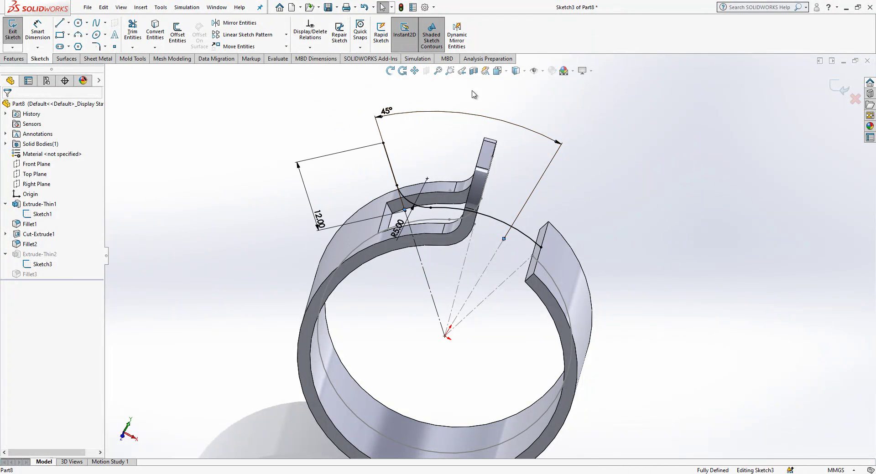
click(843, 91)
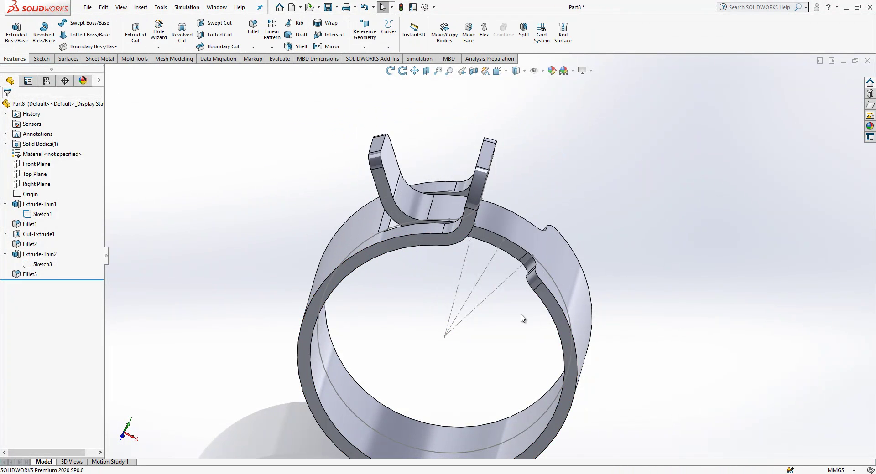
Save the clamp part as 003CLM in the Ex folder
middle_drag(421, 258, 514, 243)
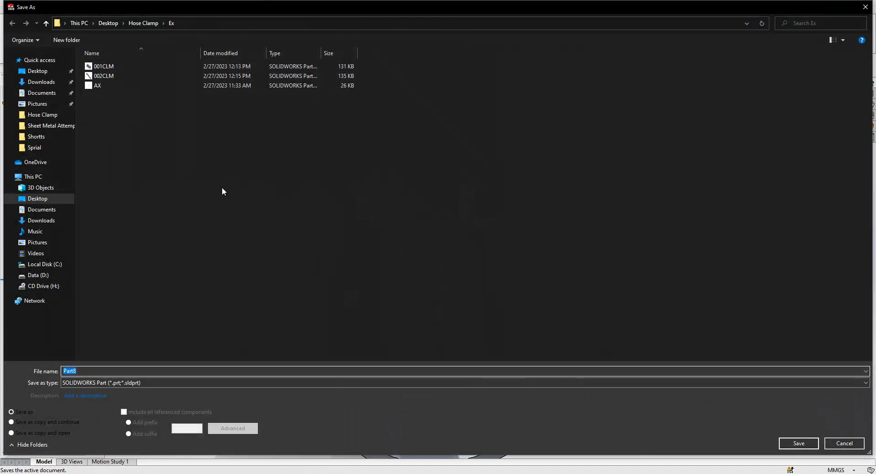
click(121, 76)
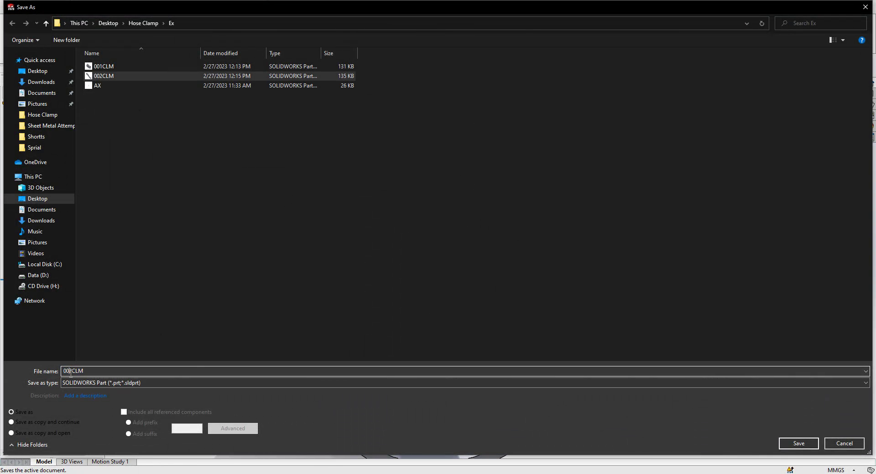
key(BackSpace)
text(3)
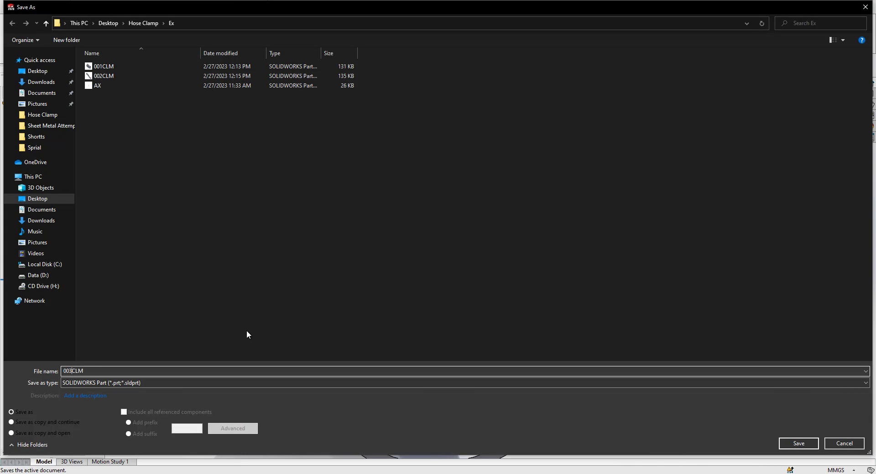
key(Return)
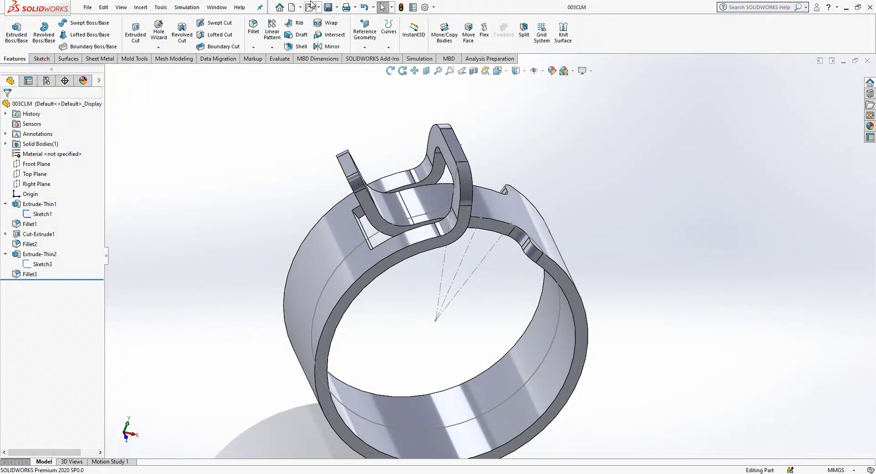
Create a new assembly and place the pipe part 001CLM in it as the first component
click(293, 7)
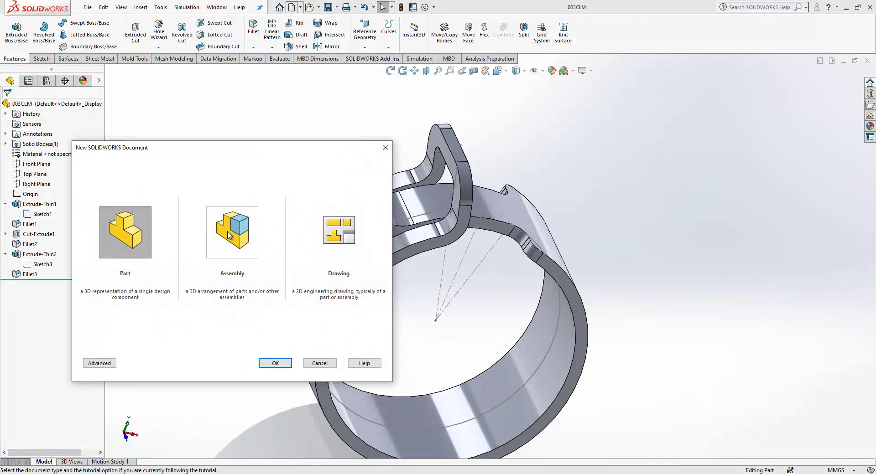
click(228, 234)
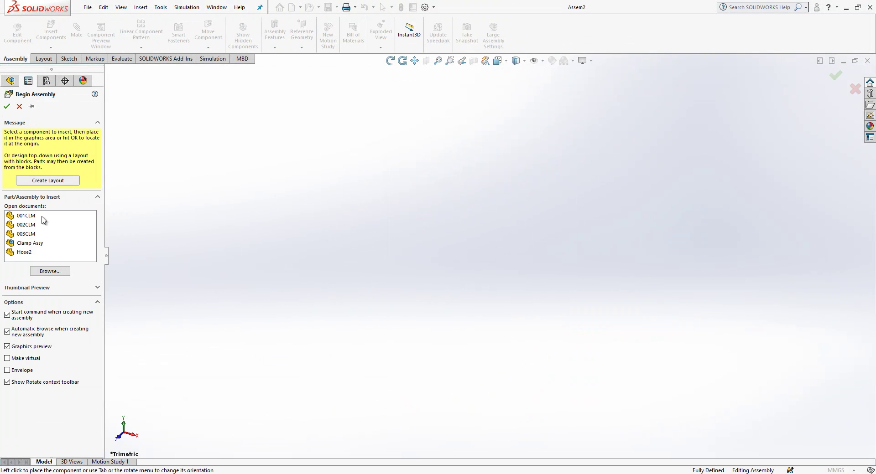
click(27, 216)
click(407, 192)
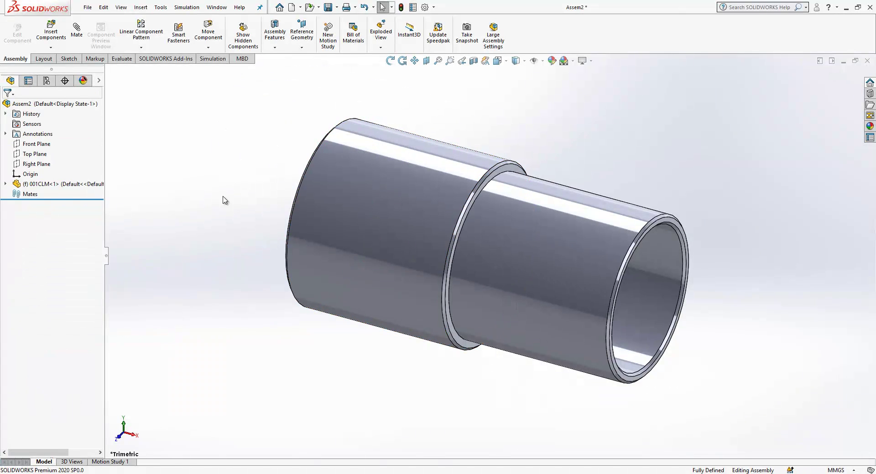
Float 001CLM and mate its origin coincident with the assembly origin with the axes aligned
click(43, 184)
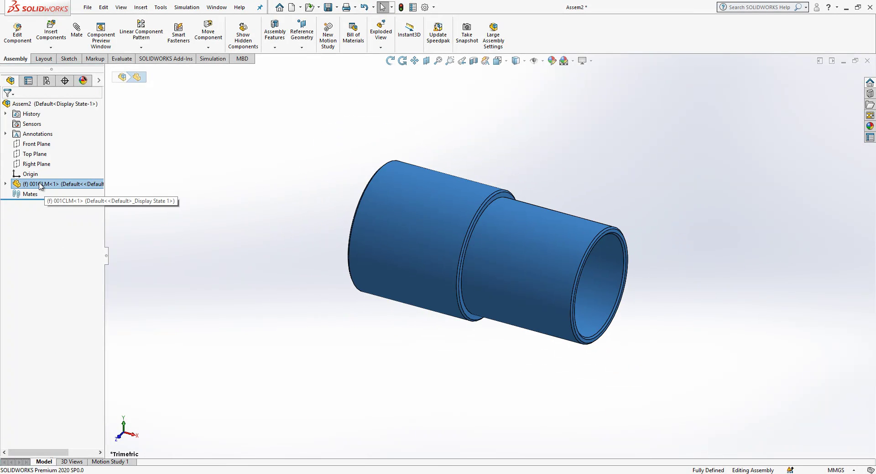
right_click(24, 187)
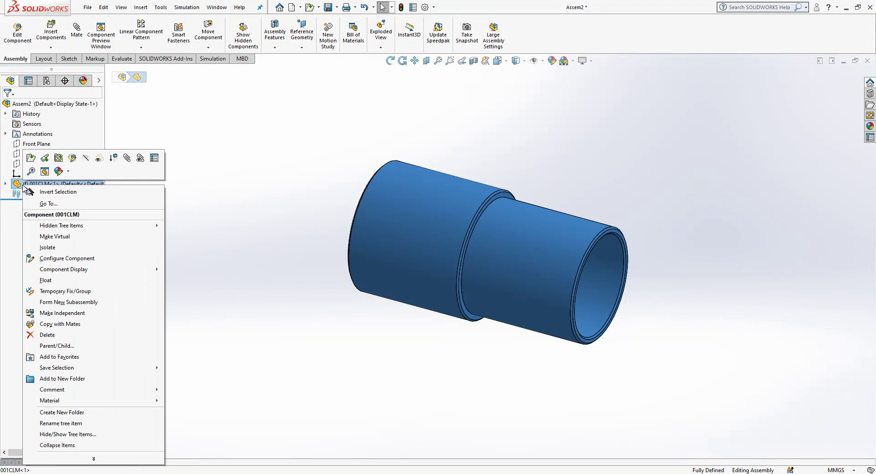
click(46, 280)
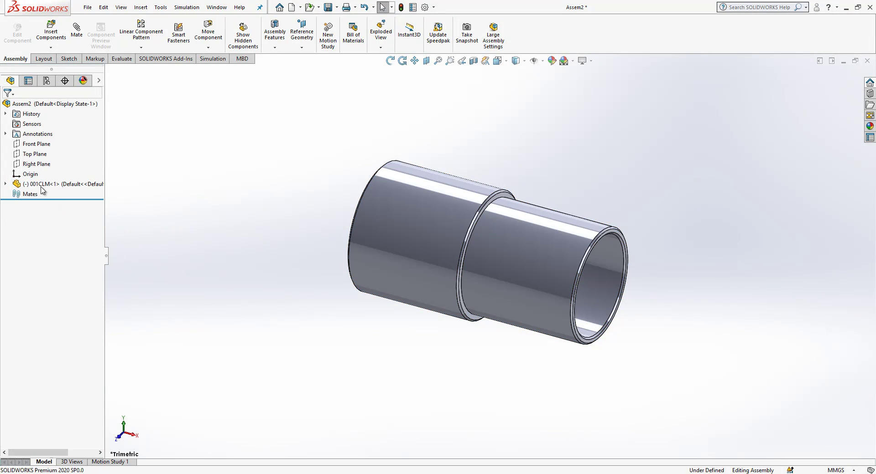
click(5, 184)
click(43, 275)
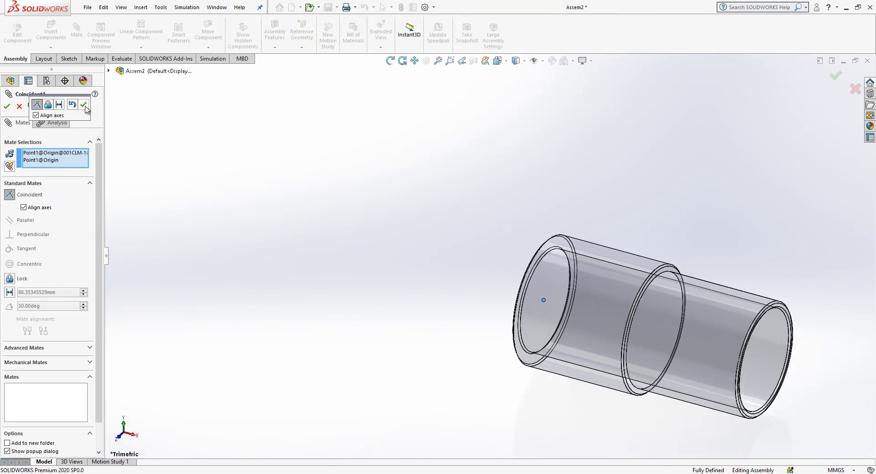
click(84, 105)
click(7, 107)
key(f)
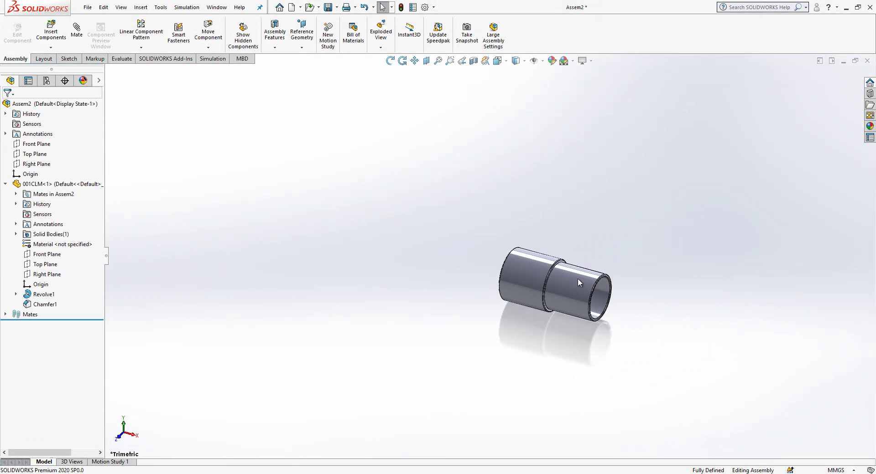
Insert the hose part 002CLM and place it beside the pipe's narrow end
click(50, 34)
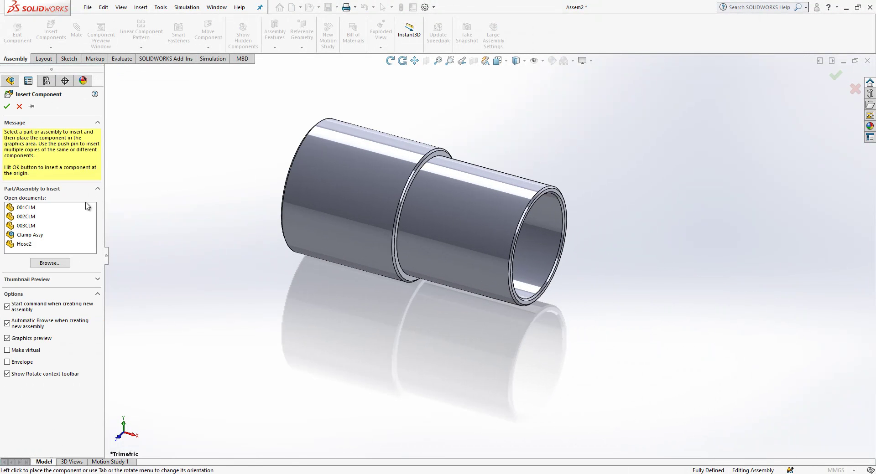
click(58, 221)
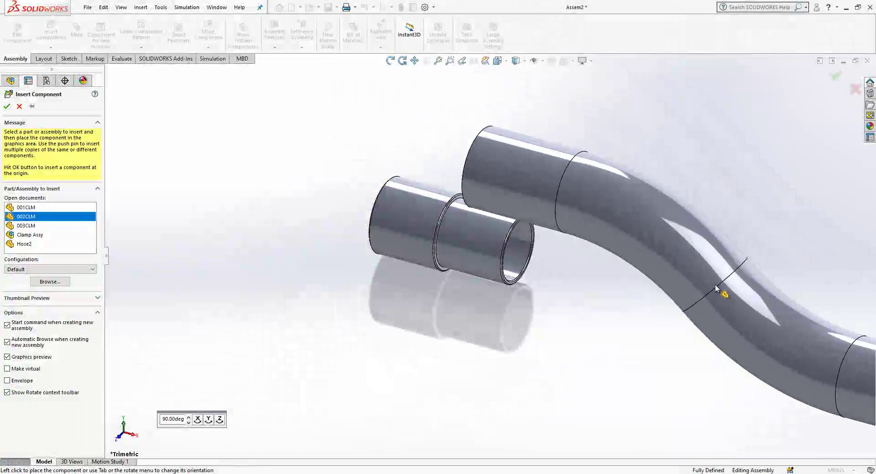
click(638, 249)
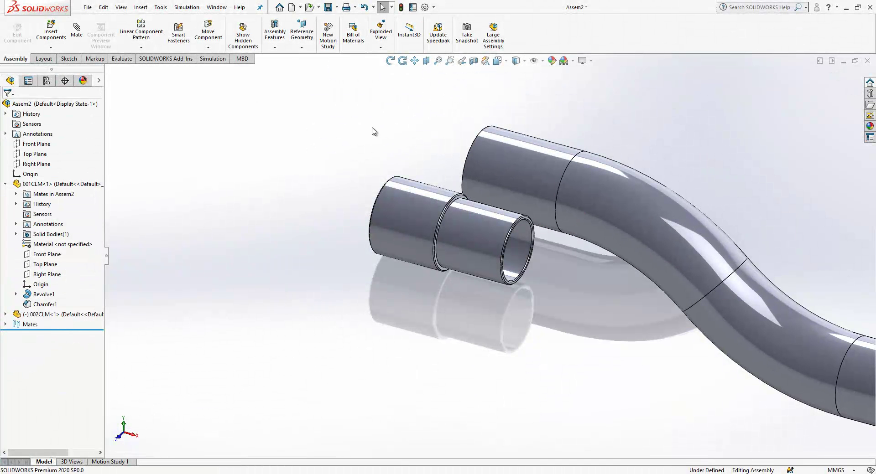
Mate the hose's straight end section concentric with the narrower cylindrical face of the pipe
click(519, 171)
click(497, 225)
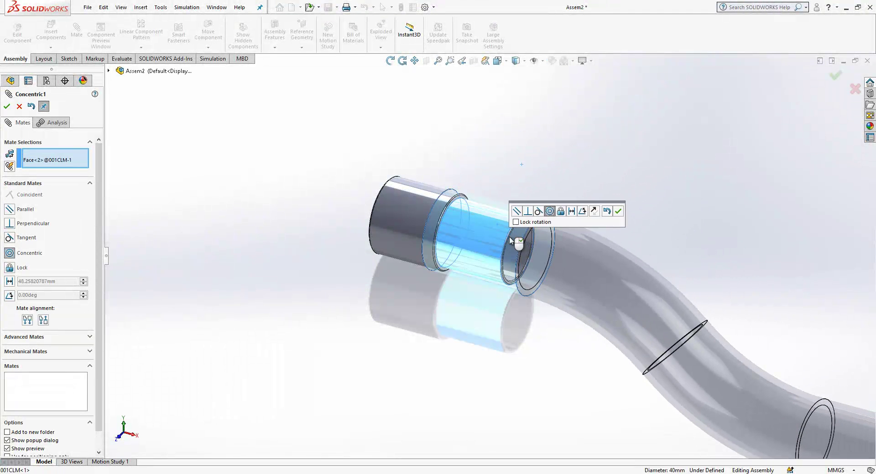
click(514, 209)
Pull the hose away from the pipe and mate its end face coincident with the pipe's shoulder face
scroll(460, 198, down, 2)
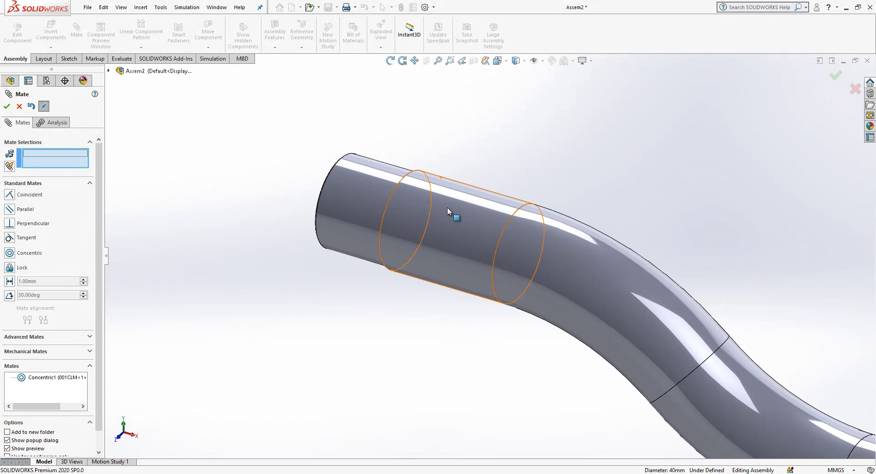
drag(450, 210, 565, 244)
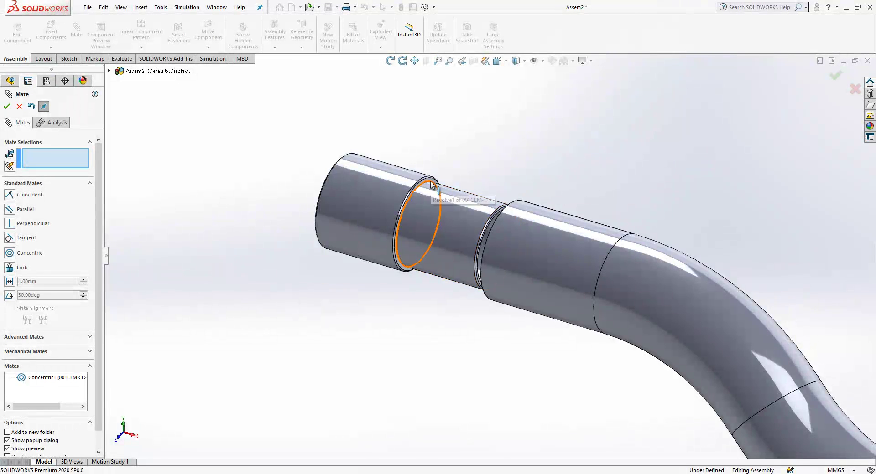
scroll(430, 185, down, 3)
click(453, 205)
scroll(461, 209, up, 3)
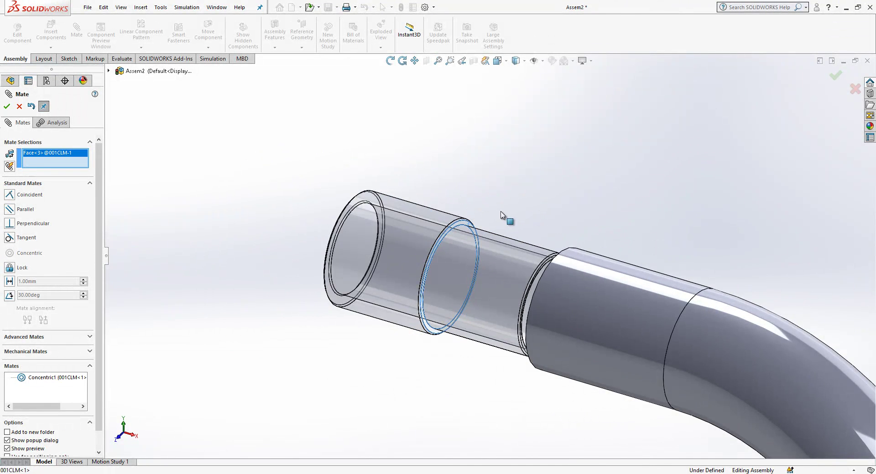
right_drag(500, 212, 506, 214)
middle_drag(506, 215, 660, 249)
click(546, 138)
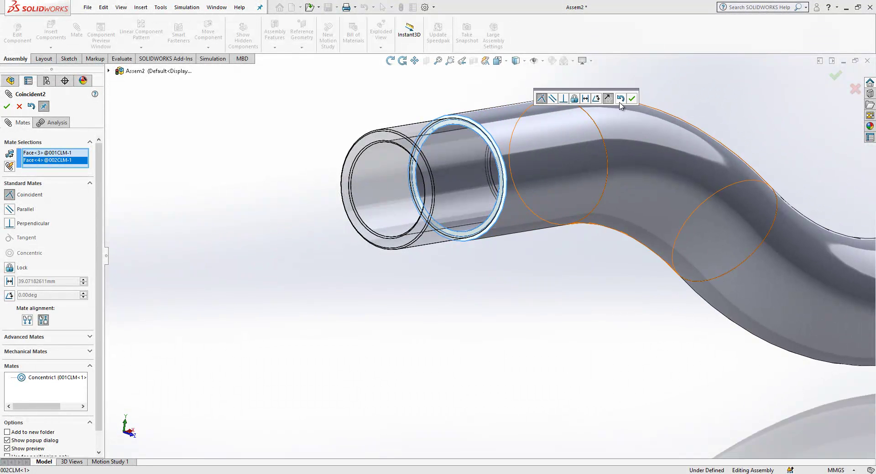
click(631, 99)
click(6, 107)
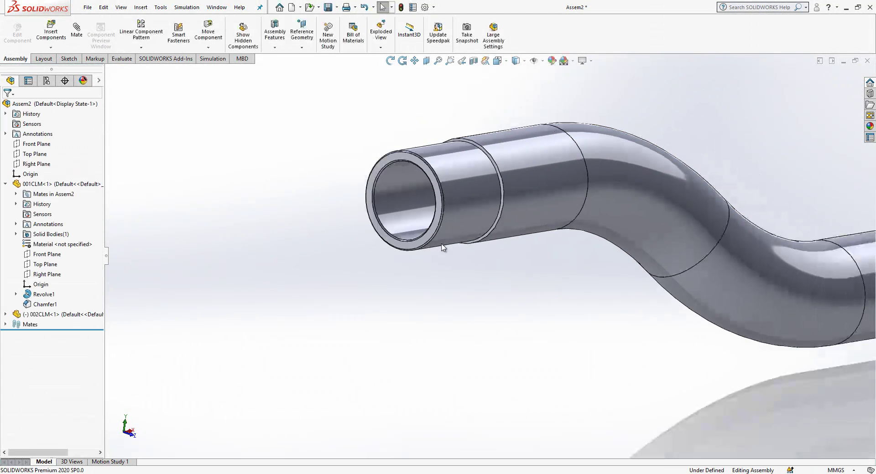
Color the hose part 002CLM black at the part document level
scroll(483, 246, up, 3)
middle_drag(570, 274, 534, 201)
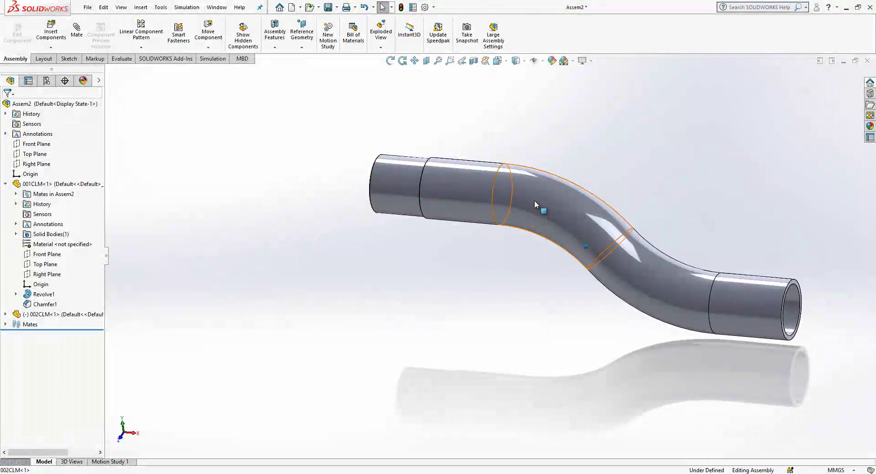
click(535, 199)
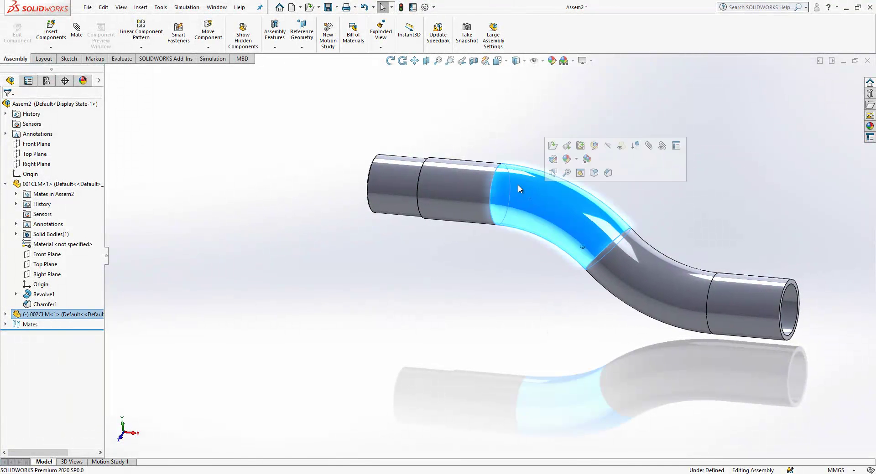
click(581, 159)
click(591, 219)
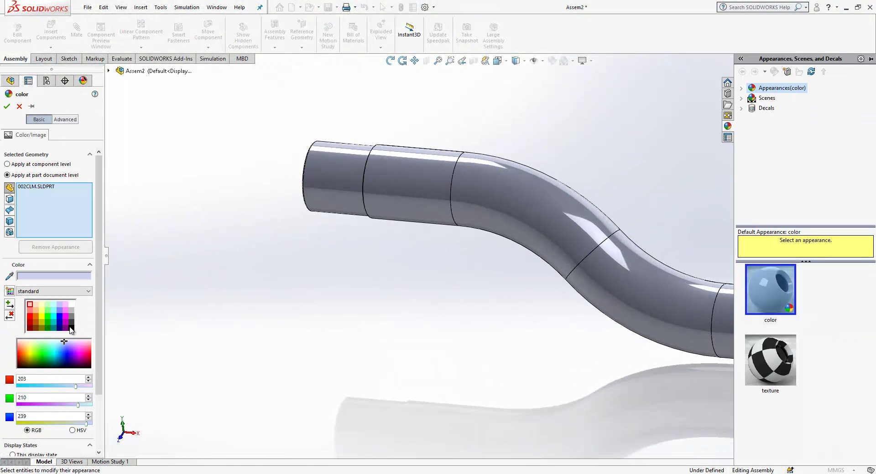
click(71, 328)
click(6, 106)
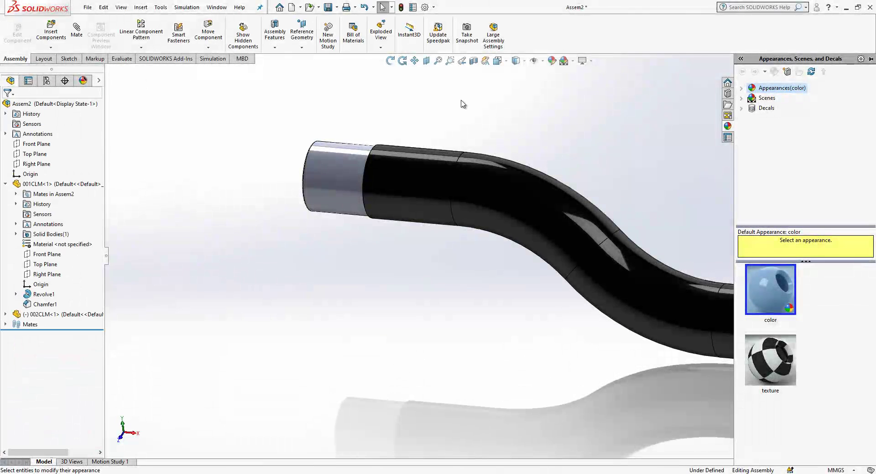
Apply a plain white background scene and set the display style to shaded without edges
click(572, 60)
click(590, 25)
click(516, 60)
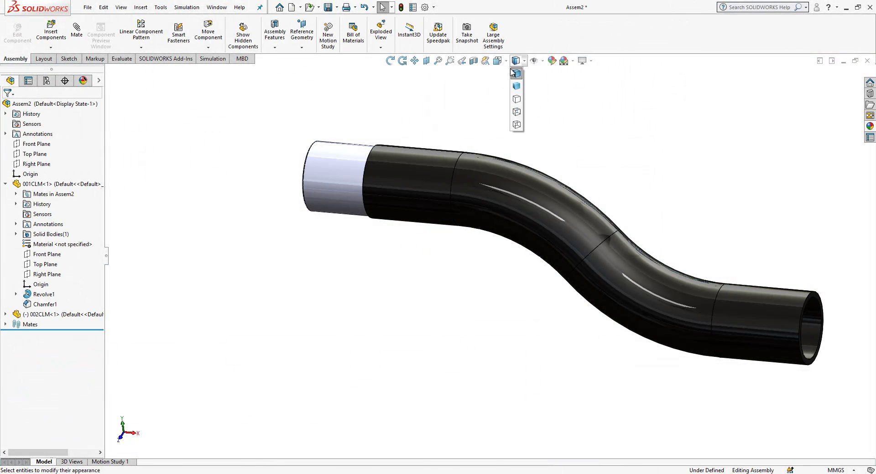
click(516, 86)
scroll(570, 200, down, 3)
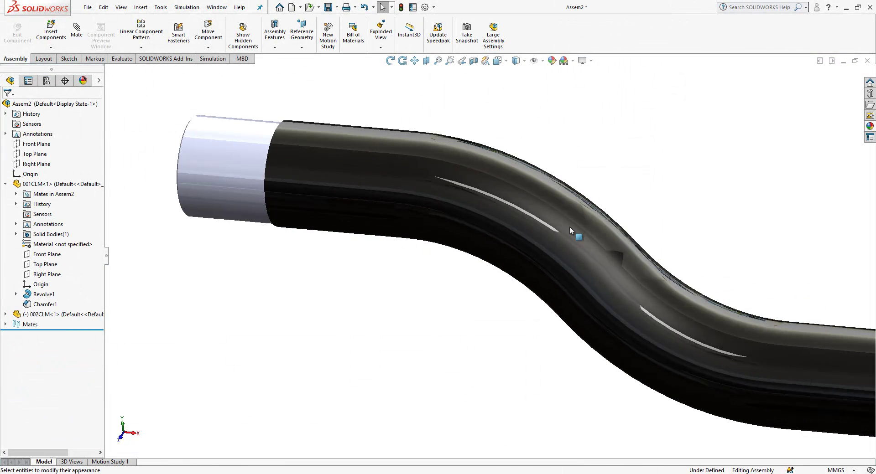
click(516, 62)
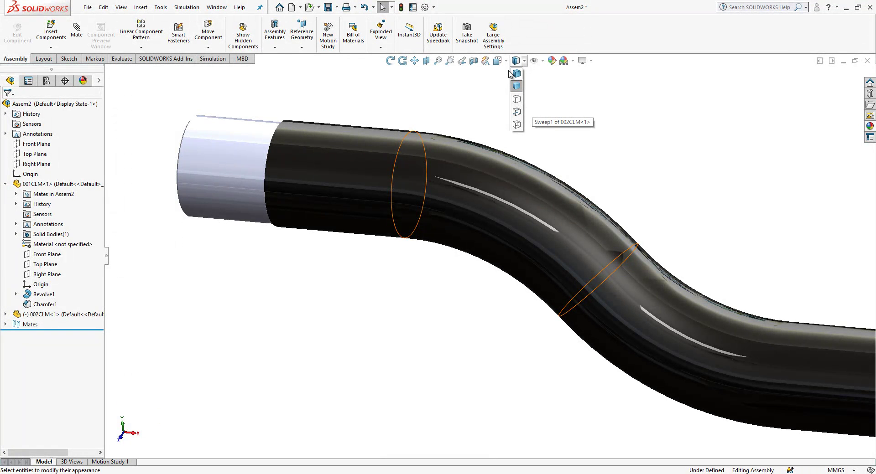
click(499, 61)
key(Escape)
scroll(410, 259, up, 2)
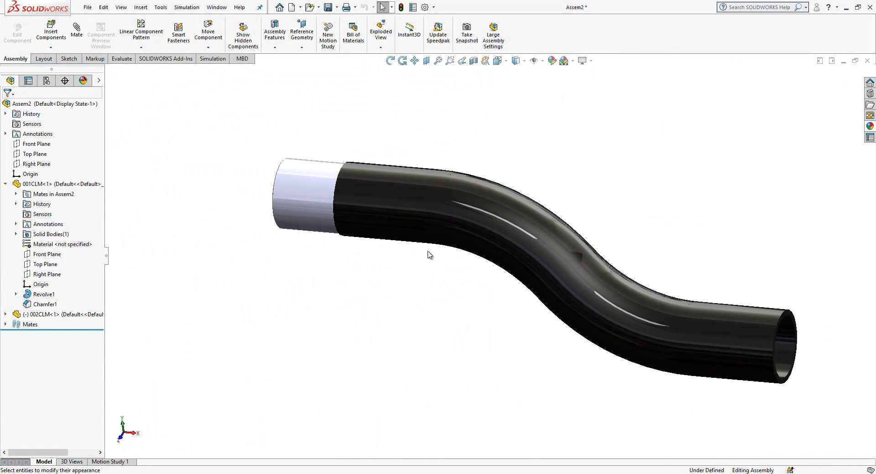
Add a second copy of 001CLM near the hose's free end and rotate it so its narrow end faces the hose
middle_drag(430, 252, 578, 291)
scroll(578, 290, down, 1)
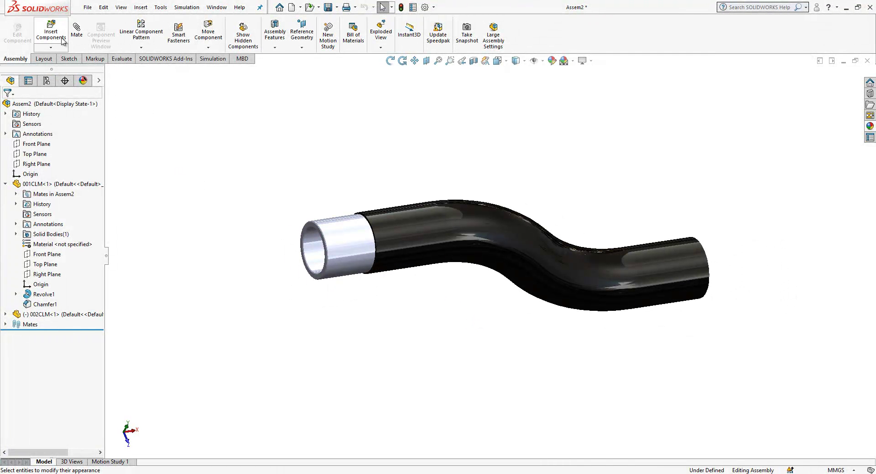
drag(58, 184, 749, 206)
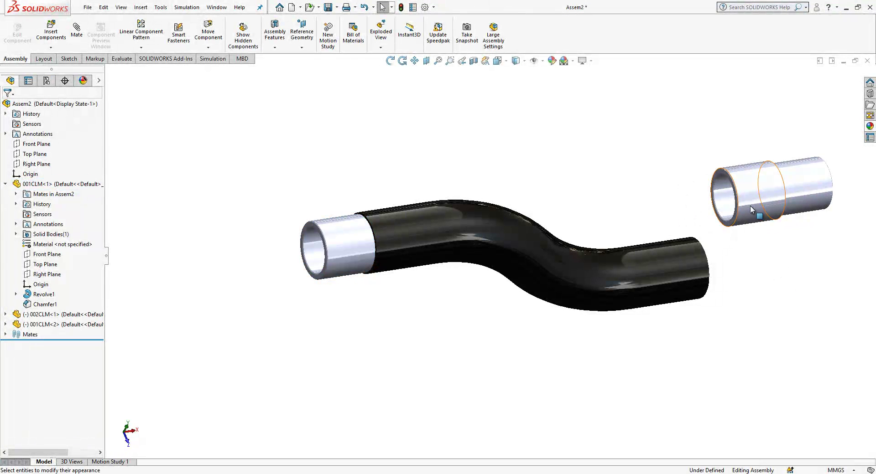
click(208, 48)
click(244, 70)
drag(570, 191, 593, 260)
key(Escape)
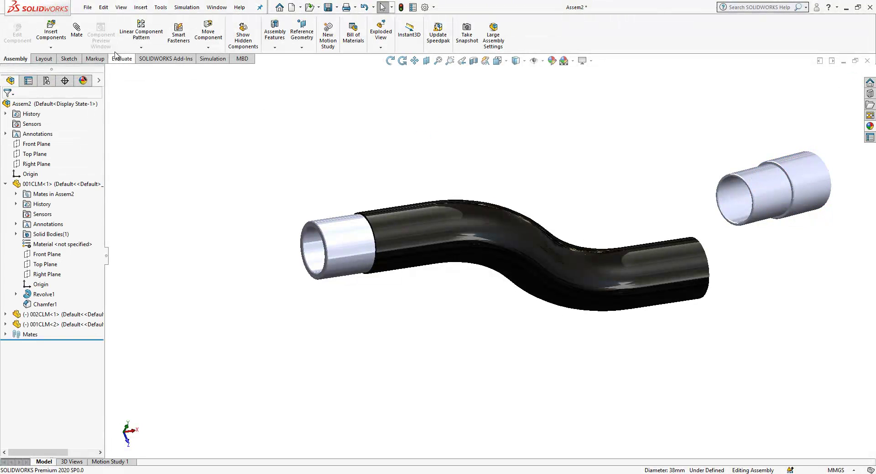
Mate the second pipe's narrower cylindrical face concentric with the hose's free straight end
click(768, 186)
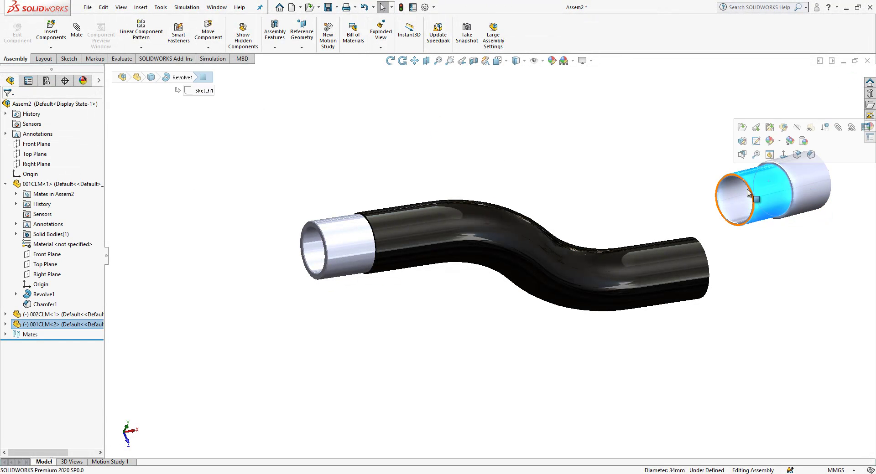
key(m)
click(675, 261)
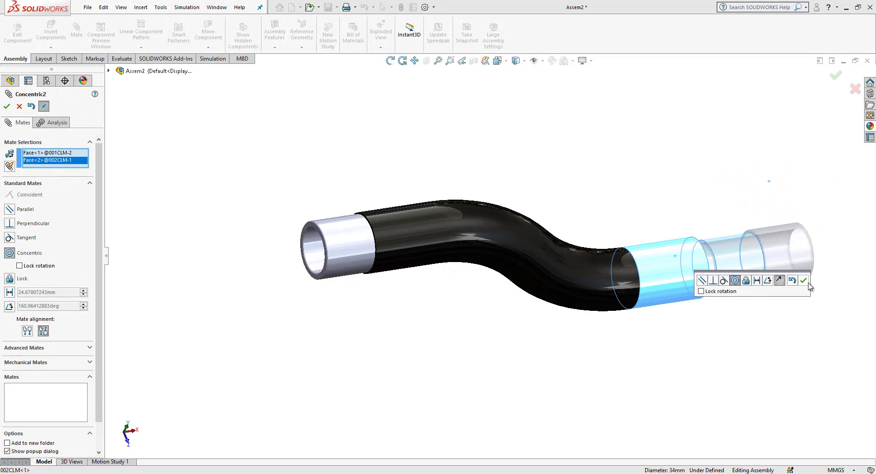
click(803, 281)
Mate the second pipe's shoulder face coincident with the end face of the hose's free end
scroll(723, 244, down, 5)
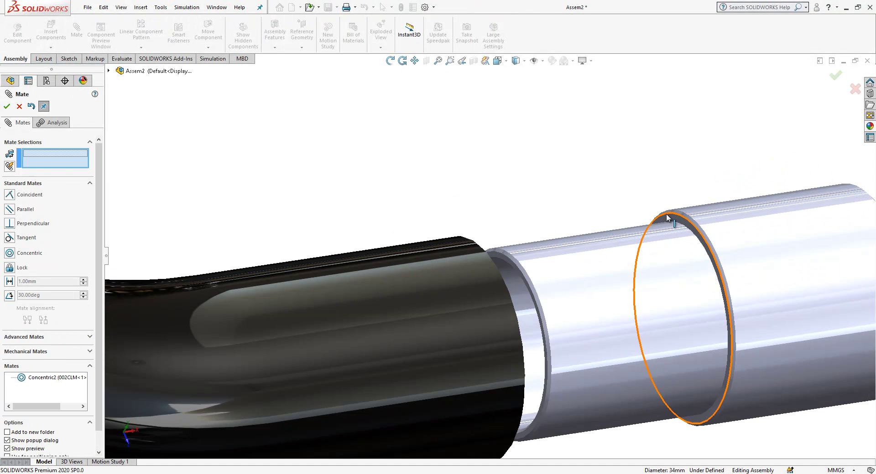
click(668, 219)
middle_drag(518, 237, 412, 289)
scroll(412, 288, down, 3)
middle_drag(361, 348, 249, 257)
click(253, 256)
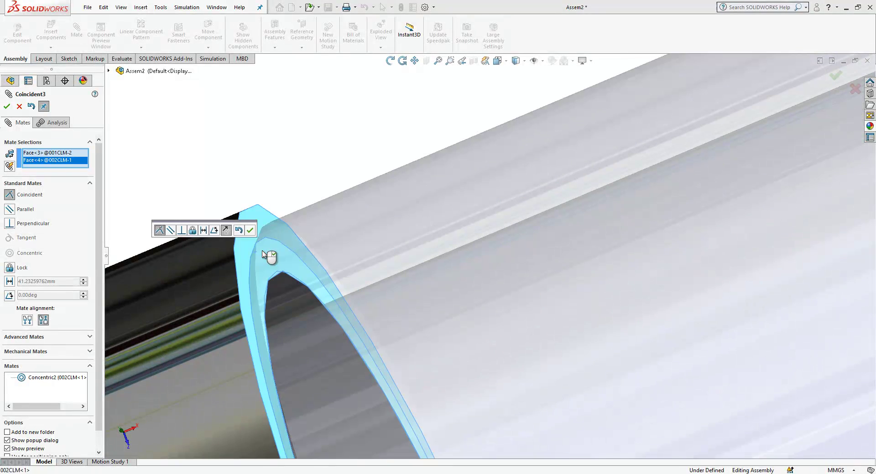
click(250, 233)
scroll(392, 222, up, 5)
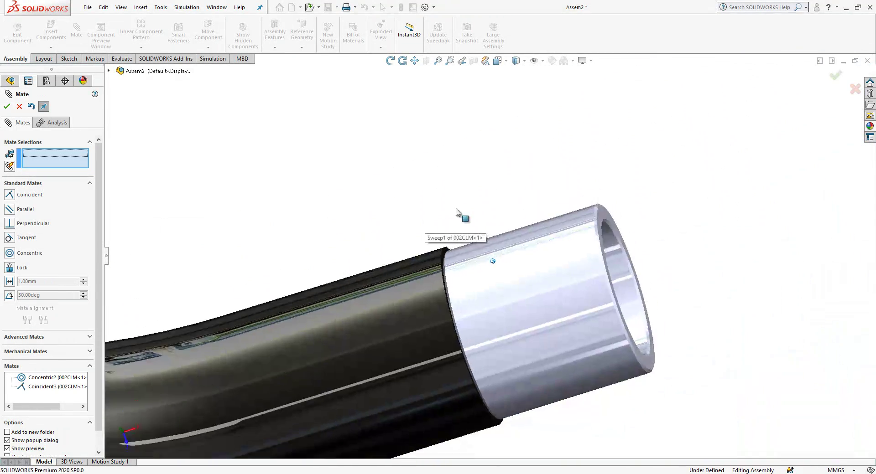
scroll(470, 232, up, 3)
scroll(290, 164, up, 1)
scroll(289, 164, down, 1)
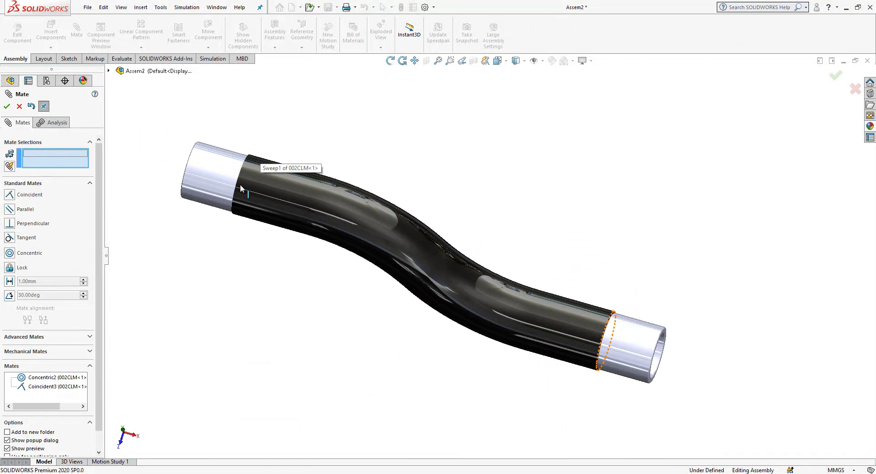
click(19, 106)
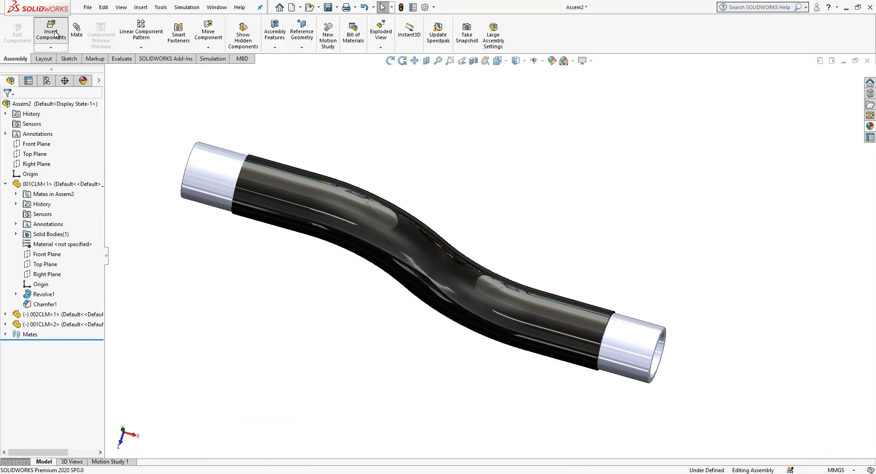
Insert one 003CLM clamp above the hose near the first pipe
click(50, 32)
click(46, 226)
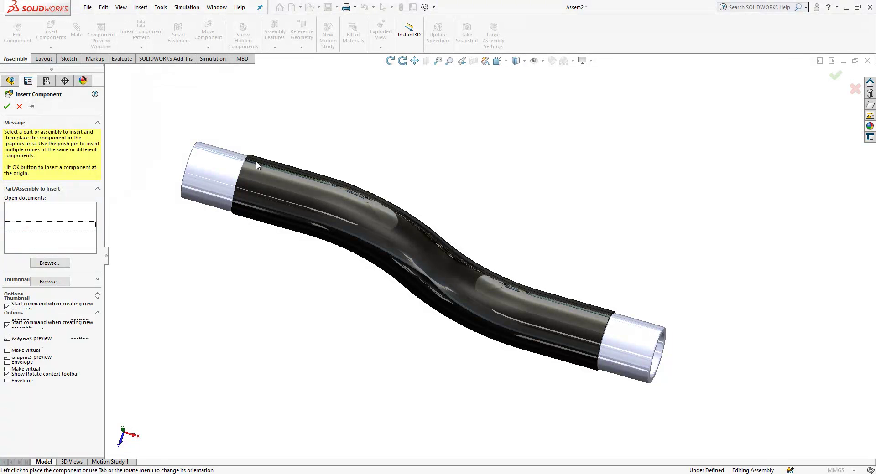
click(308, 142)
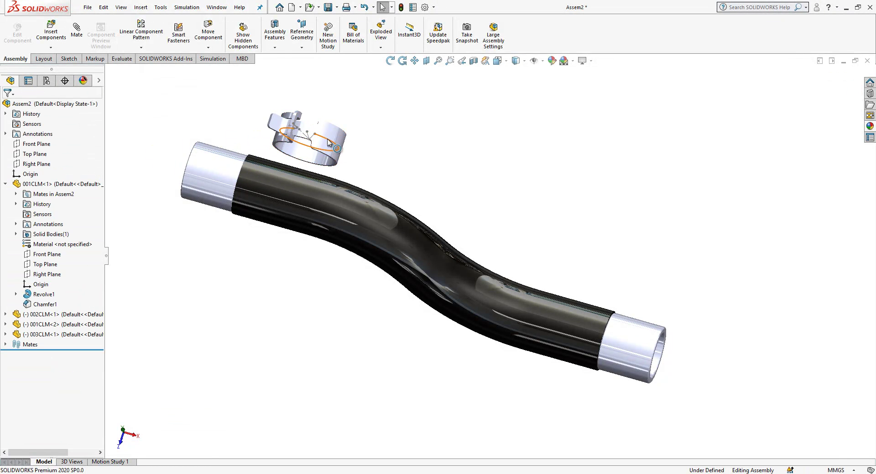
Mate the clamp's inner cylindrical face concentric with the hose's straight end next to the first pipe
scroll(280, 119, down, 4)
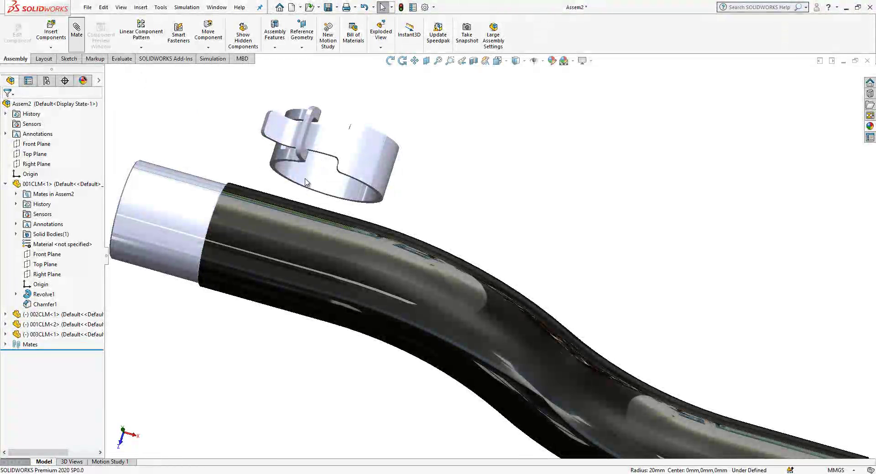
click(305, 182)
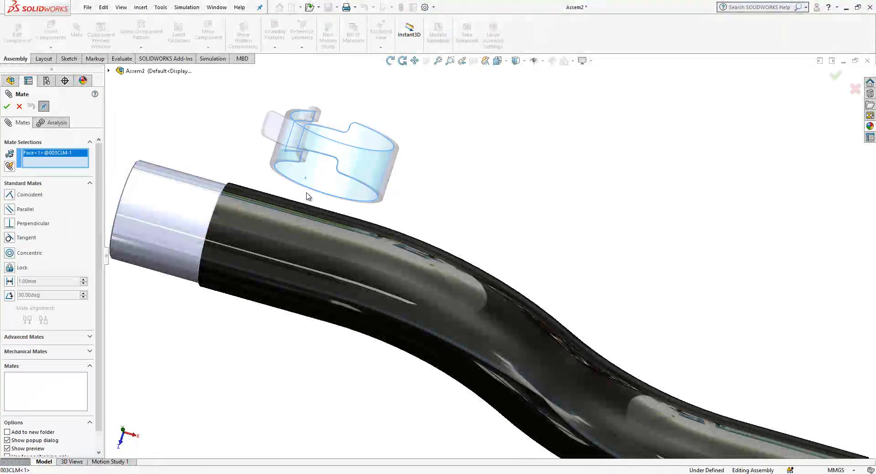
click(301, 226)
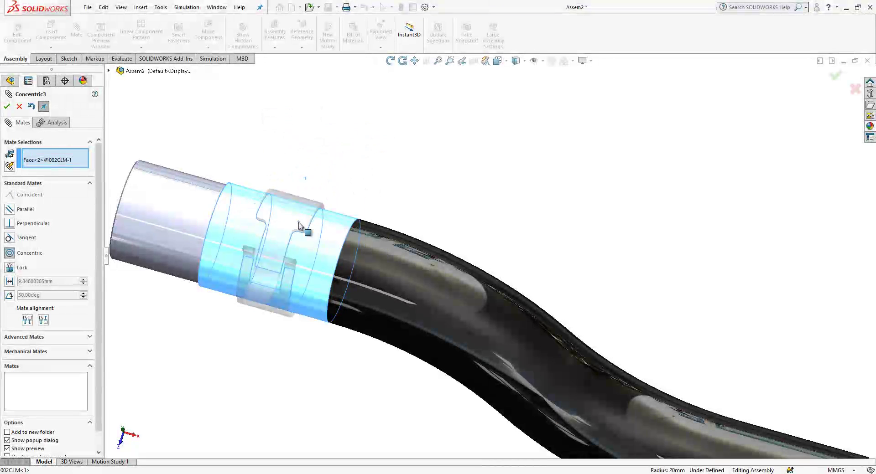
click(289, 203)
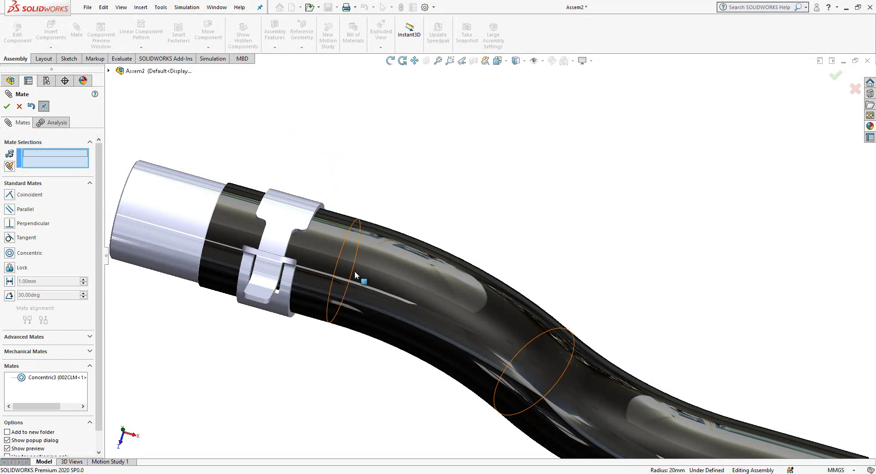
Add a 20 mm distance mate between the first clamp's side face and the adjacent end face of the hose
middle_drag(299, 338, 232, 291)
scroll(321, 266, down, 2)
middle_drag(242, 250, 237, 125)
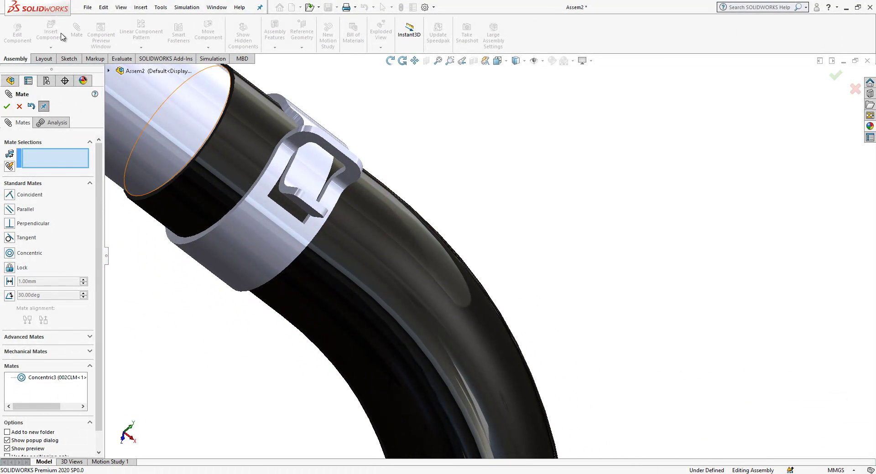
click(222, 118)
scroll(220, 117, down, 8)
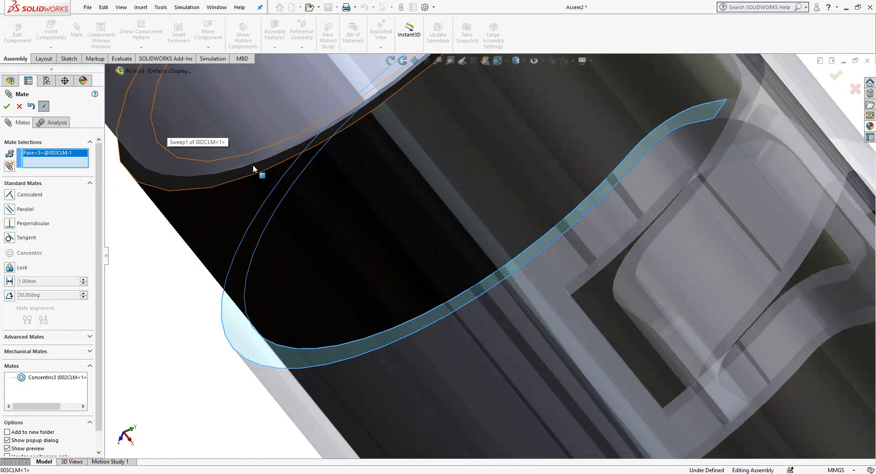
click(259, 169)
click(281, 204)
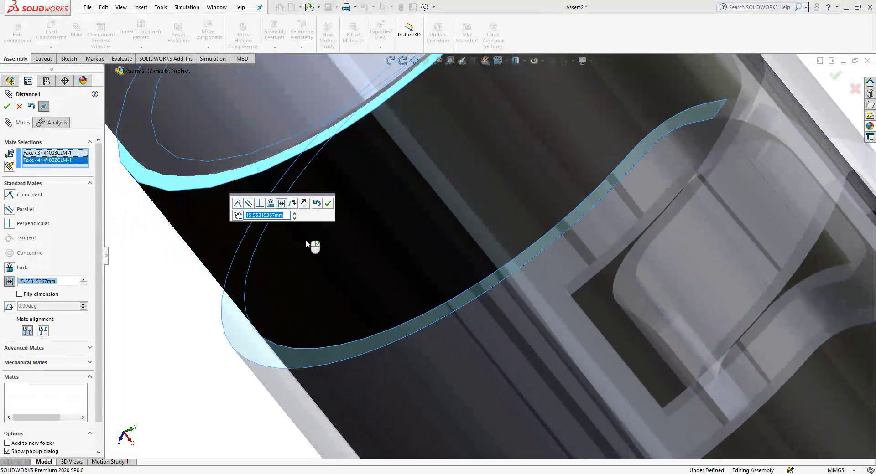
text(20)
key(Return)
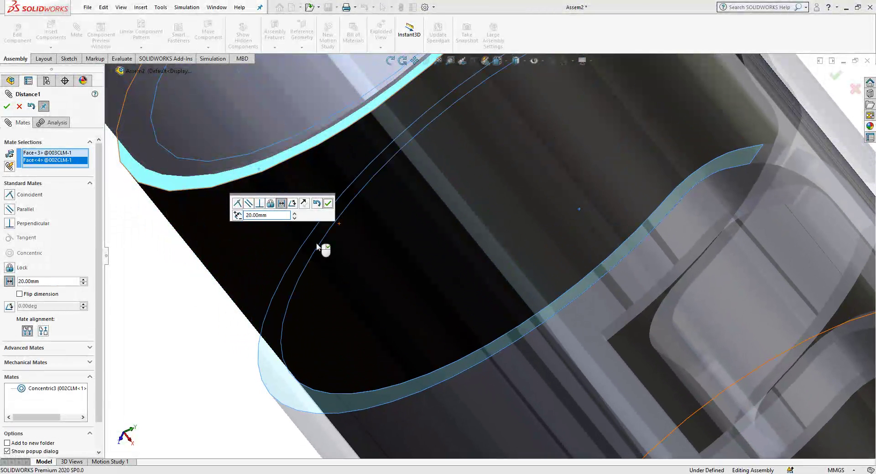
click(327, 204)
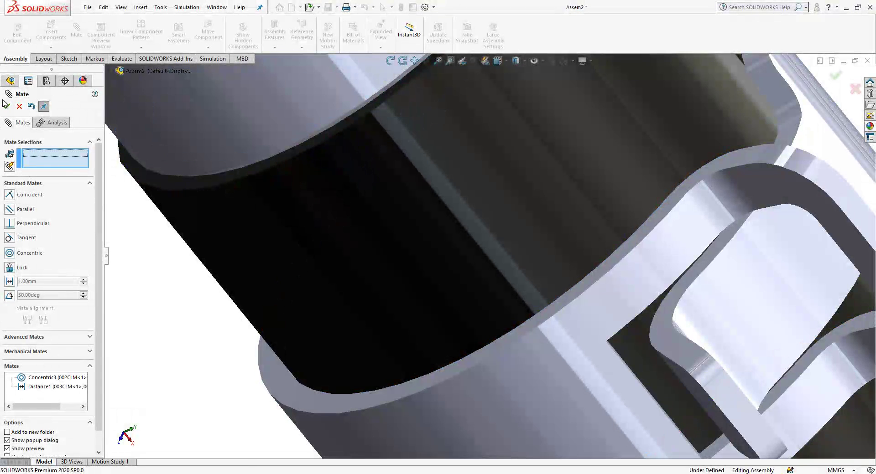
click(6, 106)
Examine the first clamp's position and orientation on the hose from several viewpoints
scroll(463, 344, up, 6)
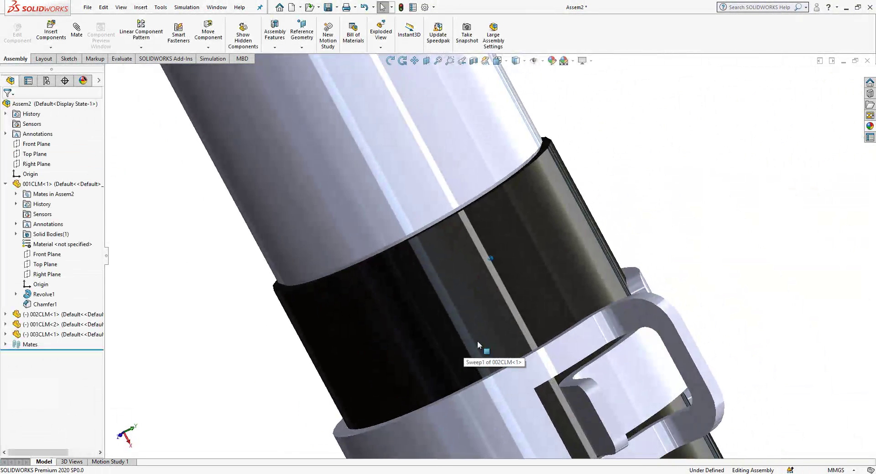
scroll(497, 327, up, 3)
middle_drag(522, 327, 570, 414)
scroll(570, 414, up, 2)
scroll(536, 425, down, 2)
scroll(413, 355, down, 4)
scroll(441, 277, up, 3)
scroll(491, 279, down, 2)
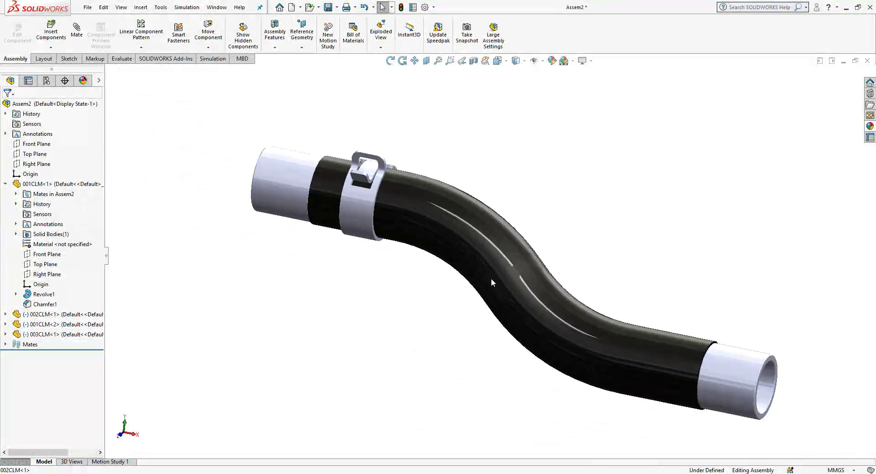
Mate the first clamp's Right Plane coincident with the assembly's Front Plane
click(5, 183)
click(55, 215)
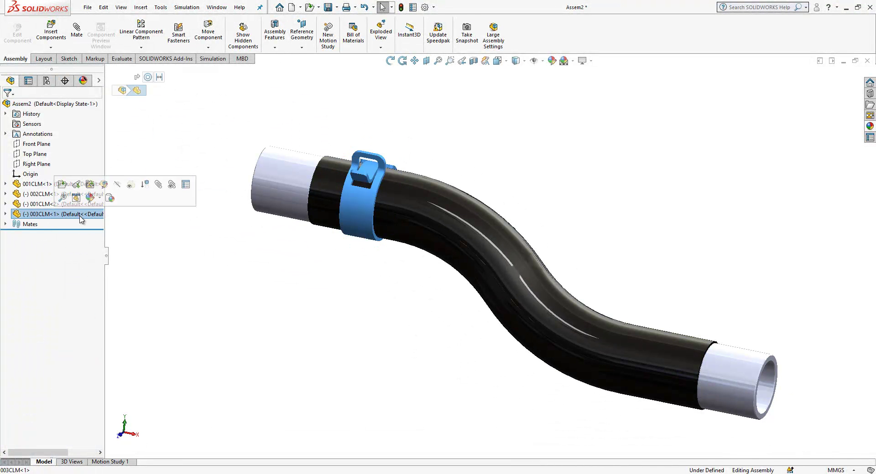
click(474, 180)
click(358, 202)
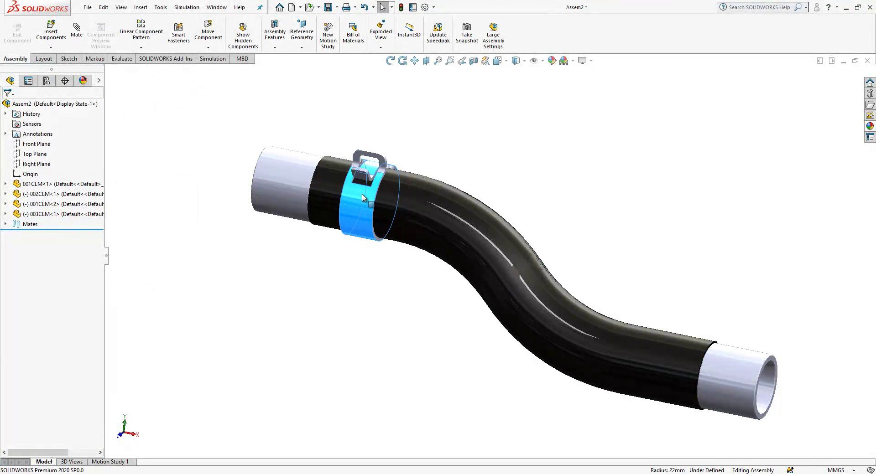
click(5, 214)
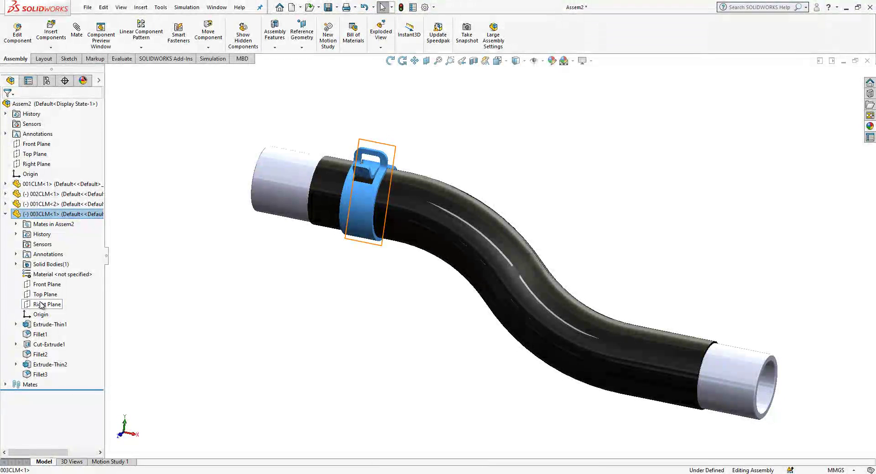
click(41, 305)
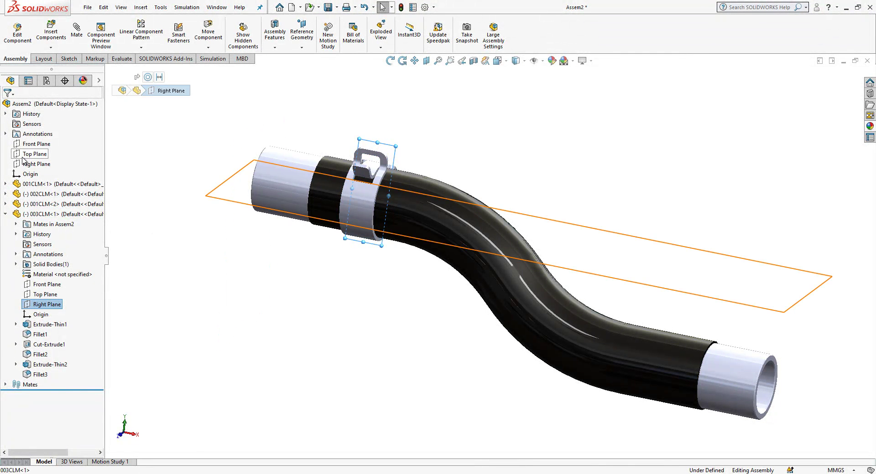
ctrl+click(36, 144)
click(76, 32)
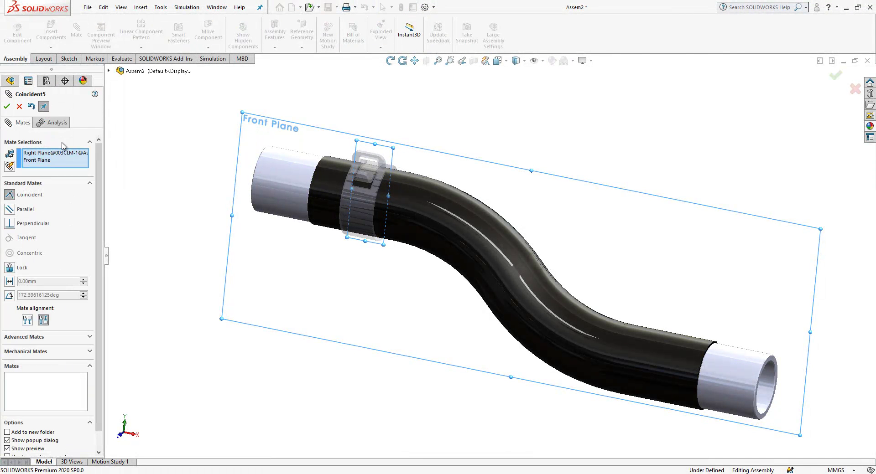
click(6, 106)
click(6, 106)
Mate the Front Plane of the 002CLM hose coincident with the assembly's Front Plane
click(46, 194)
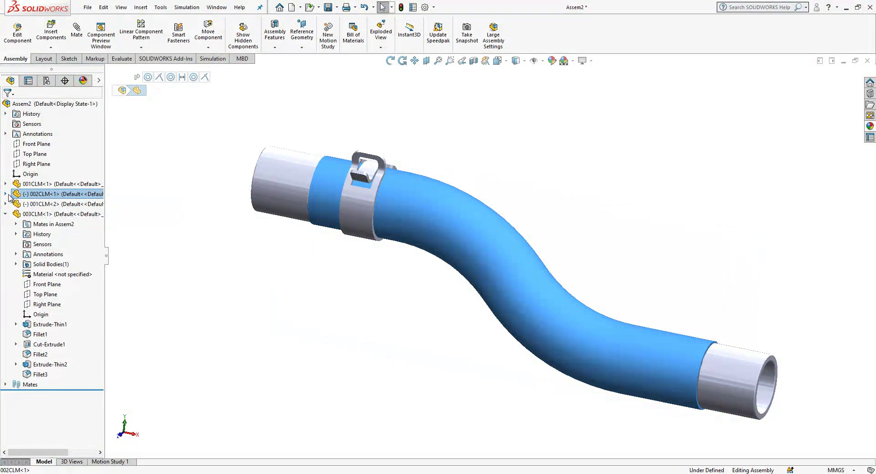
click(5, 194)
click(43, 264)
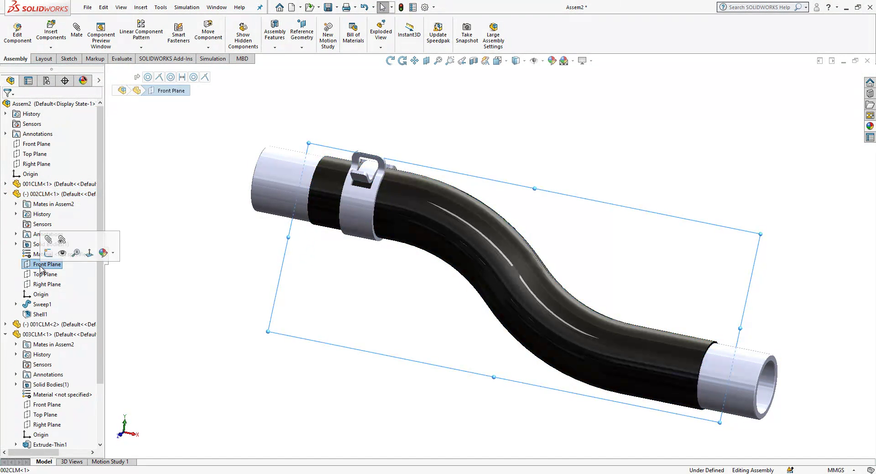
ctrl+click(25, 144)
click(77, 32)
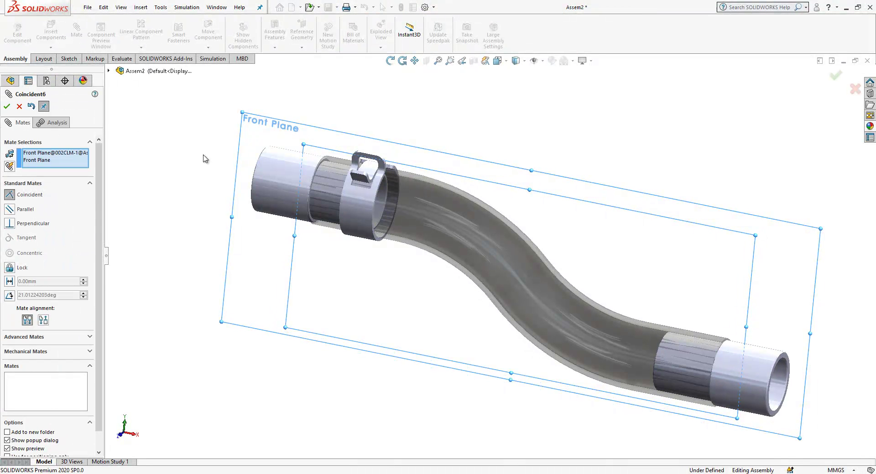
click(19, 107)
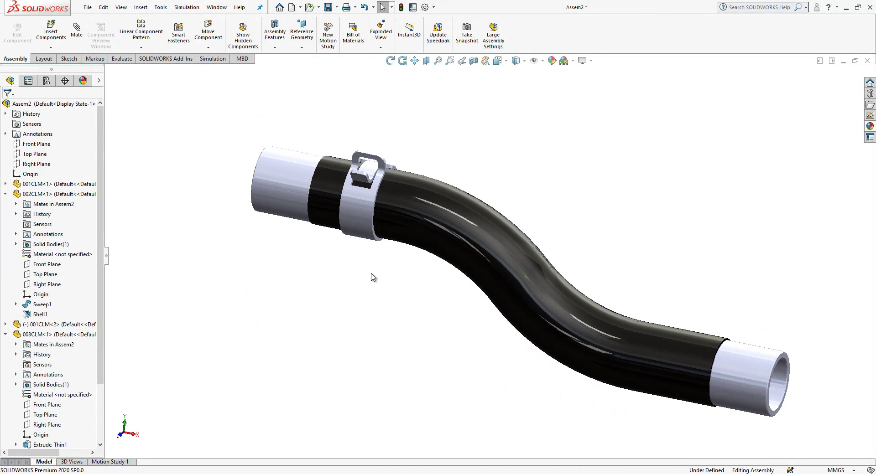
Place a second copy of the 003CLM clamp beside the hose end that holds the second pipe
middle_drag(498, 373, 517, 339)
scroll(459, 397, down, 1)
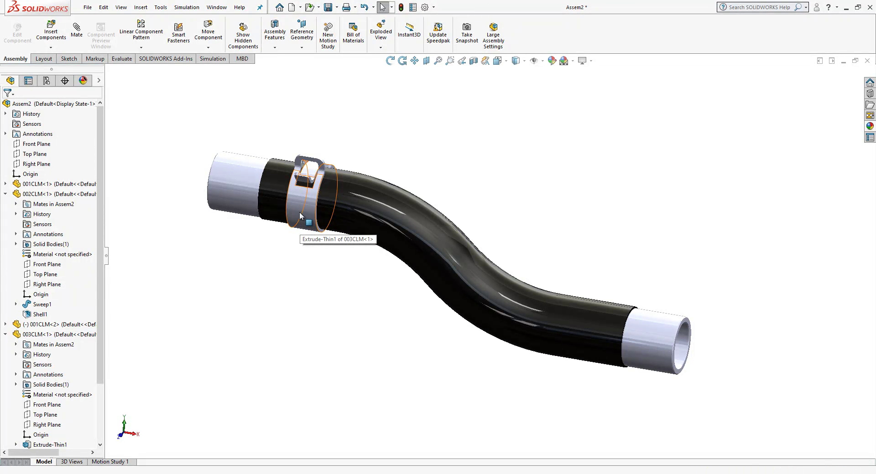
drag(332, 225, 682, 276)
click(566, 243)
scroll(692, 277, down, 1)
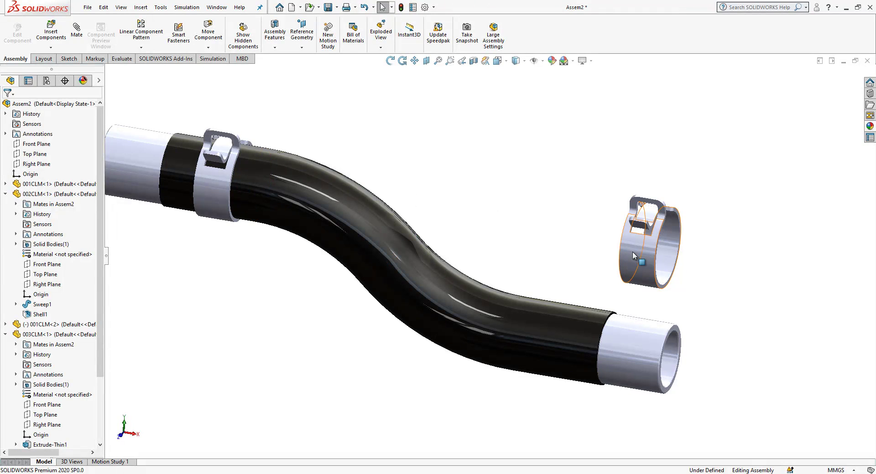
Mate the second clamp's cylindrical face concentric with the hose's straight end next to the second pipe
click(582, 329)
click(657, 275)
click(725, 291)
Add a 20 mm distance mate between the second clamp's outward side face and the hose's adjacent end face
scroll(596, 335, down, 3)
drag(522, 319, 468, 291)
scroll(525, 314, down, 5)
click(455, 287)
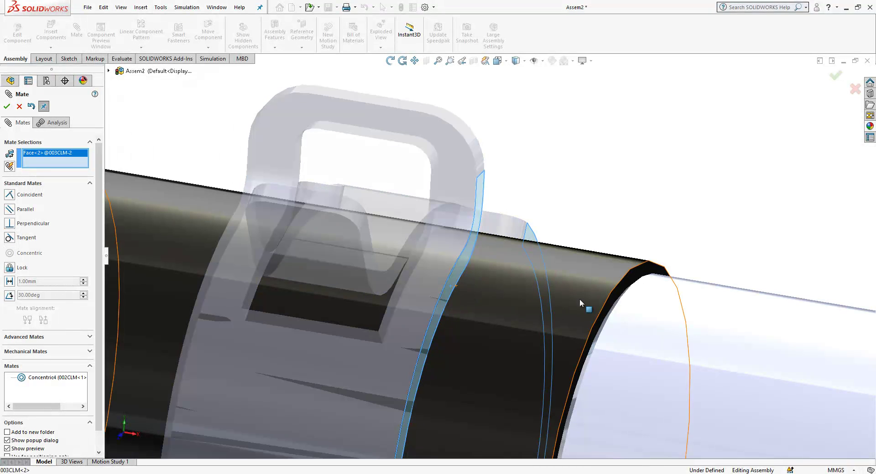
click(610, 302)
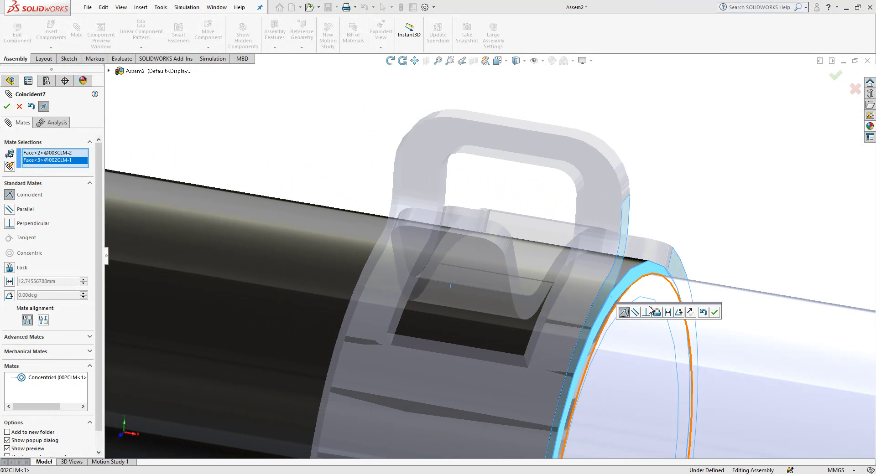
click(667, 313)
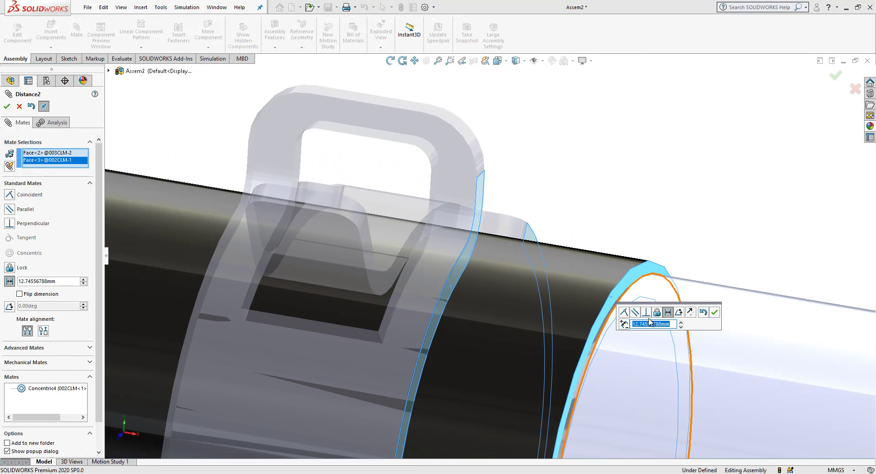
text(0)
key(Return)
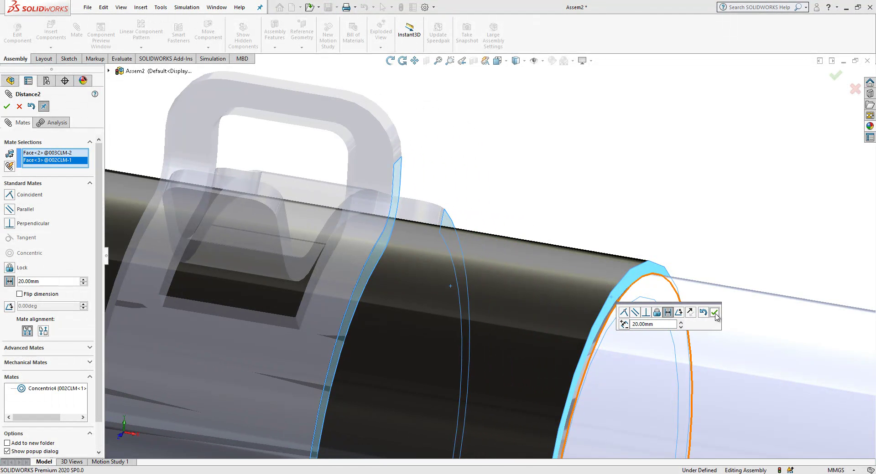
click(715, 313)
scroll(536, 272, up, 6)
scroll(441, 288, down, 2)
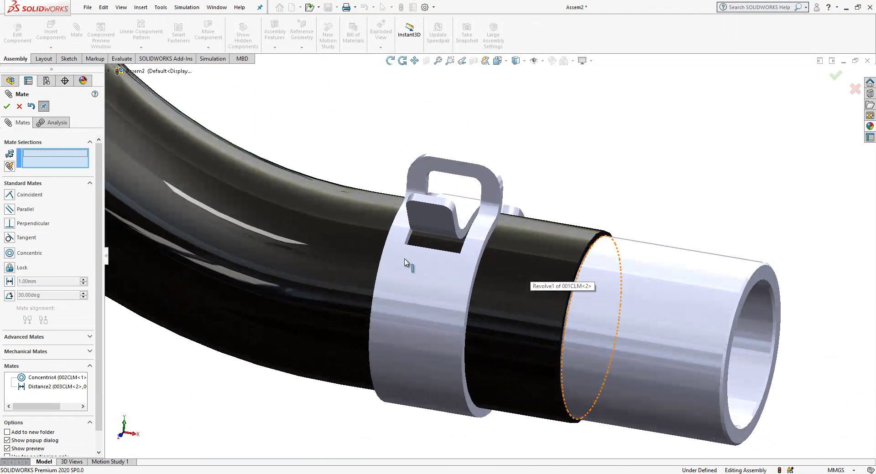
key(Escape)
Mate the second clamp's Right Plane coincident with the assembly's Front Plane
drag(453, 261, 472, 255)
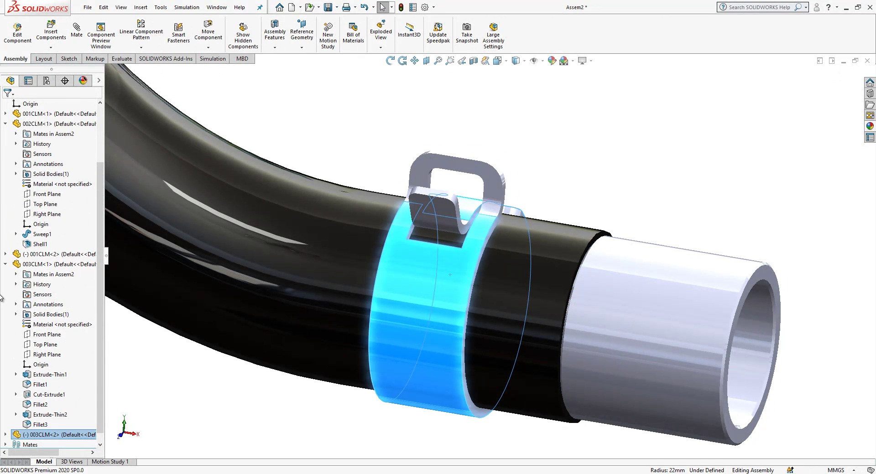
click(5, 265)
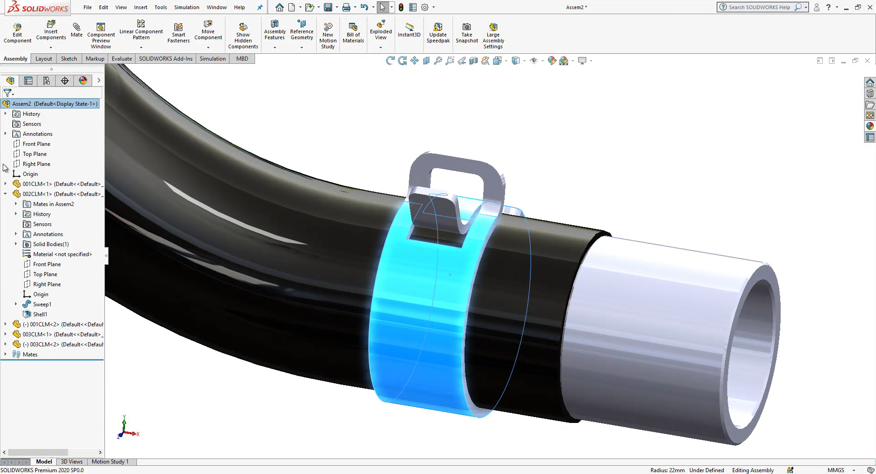
click(6, 194)
click(5, 225)
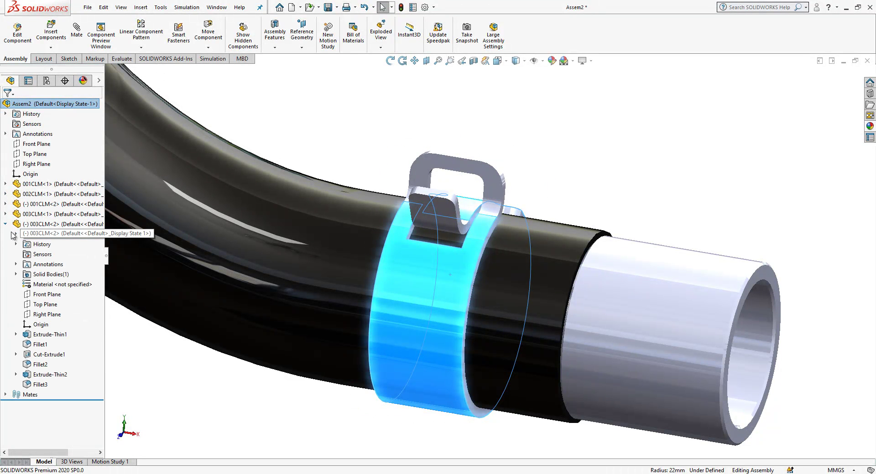
click(43, 296)
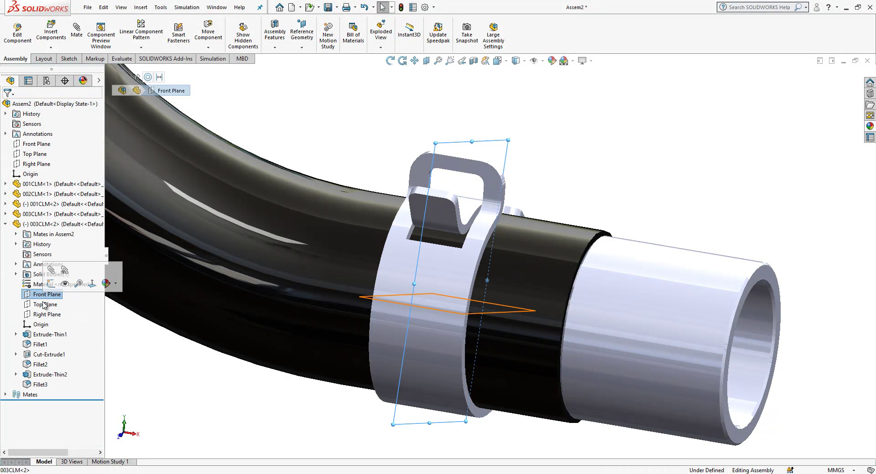
click(46, 314)
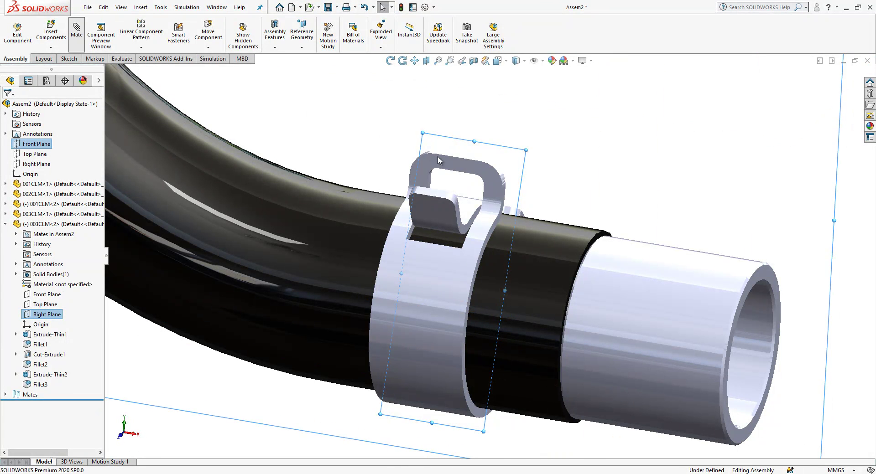
click(559, 154)
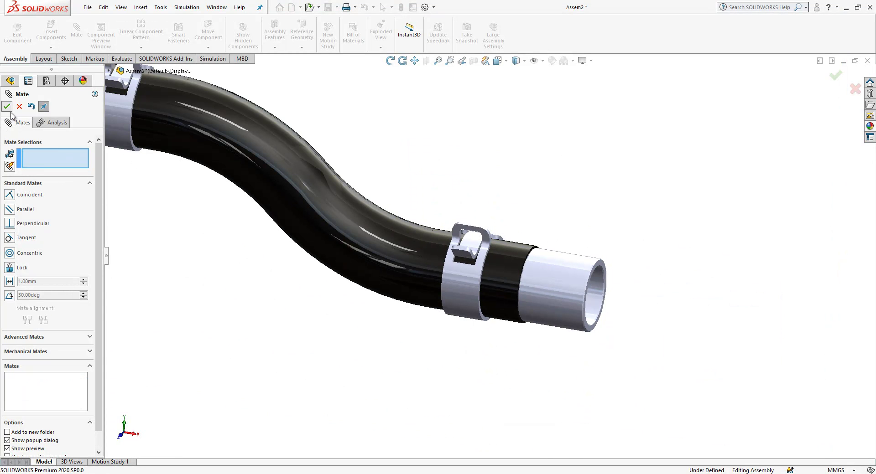
Mate the second 001CLM pipe's Front Plane coincident with the assembly's Front Plane
key(Escape)
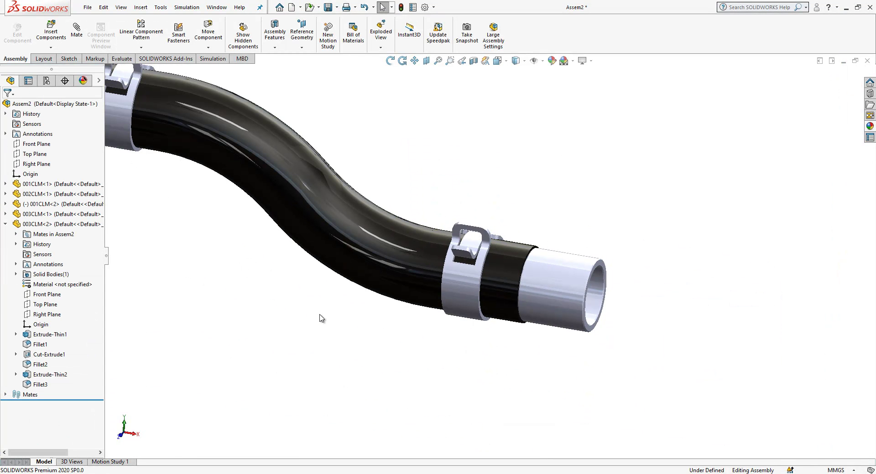
scroll(464, 383, up, 2)
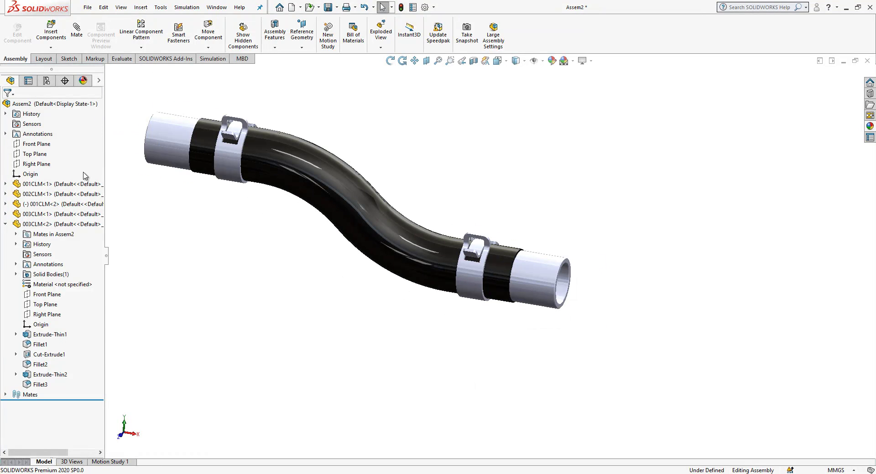
click(5, 224)
click(38, 205)
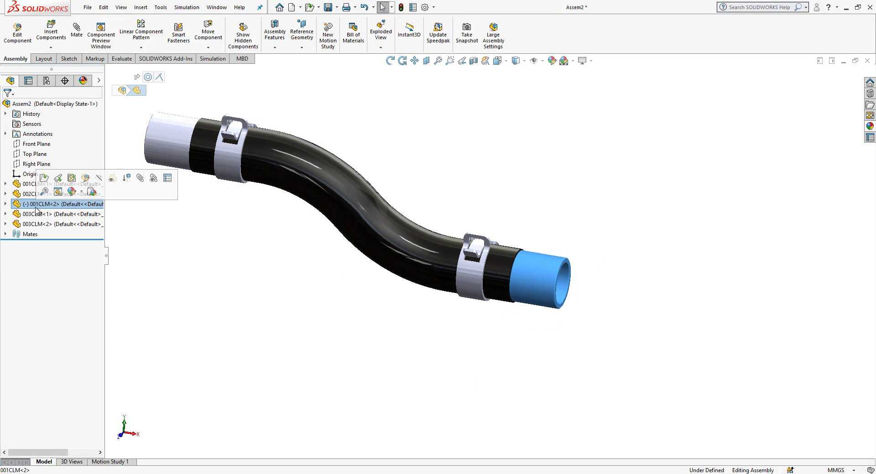
scroll(191, 84, down, 1)
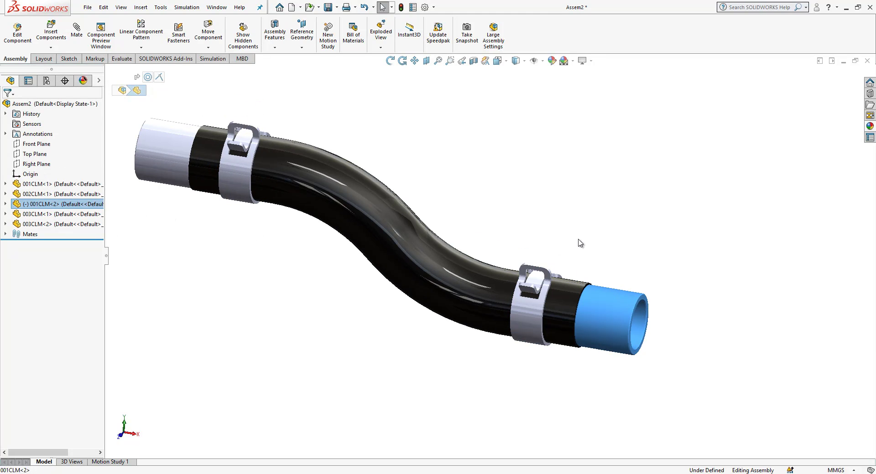
click(619, 277)
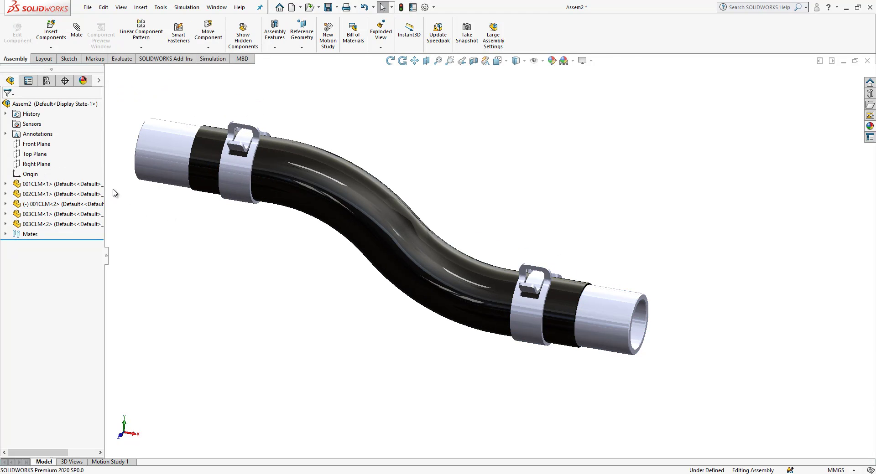
click(28, 205)
click(7, 204)
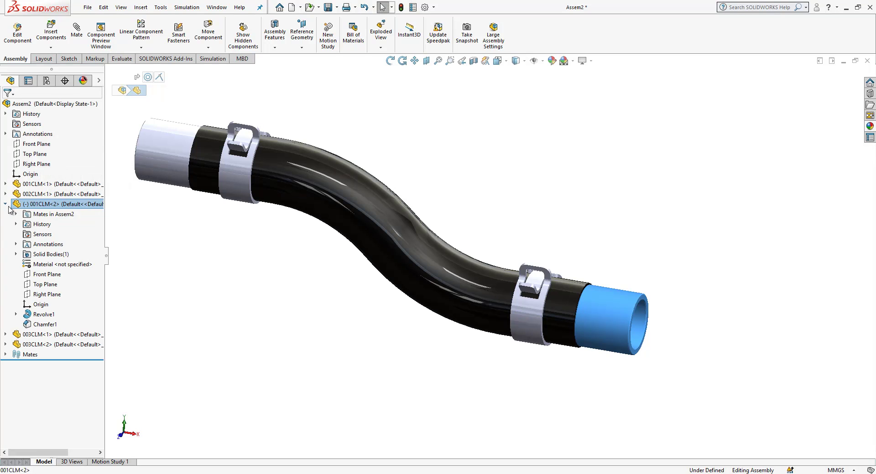
click(45, 275)
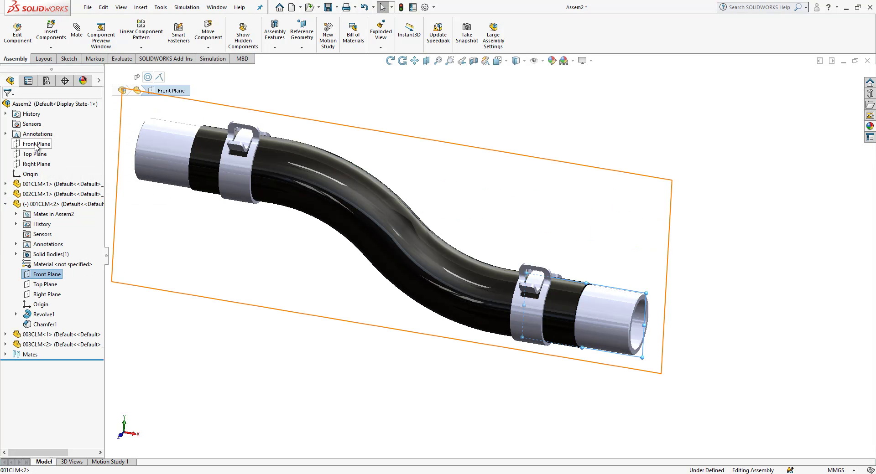
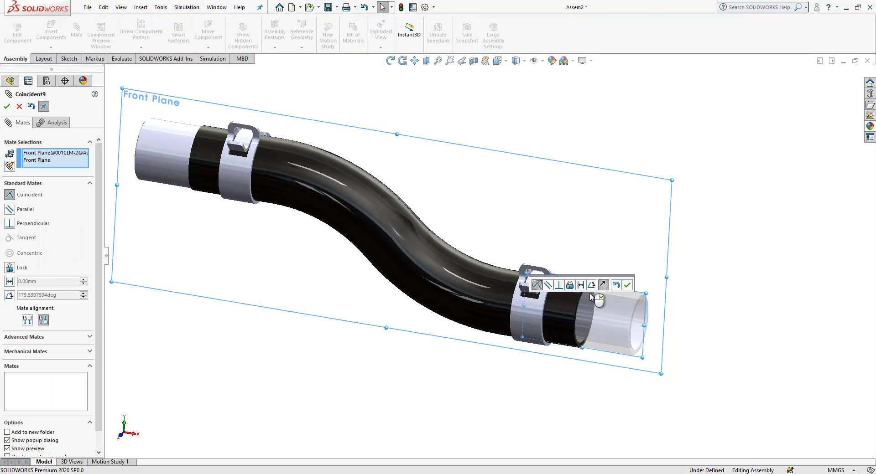
click(627, 285)
scroll(631, 292, up, 2)
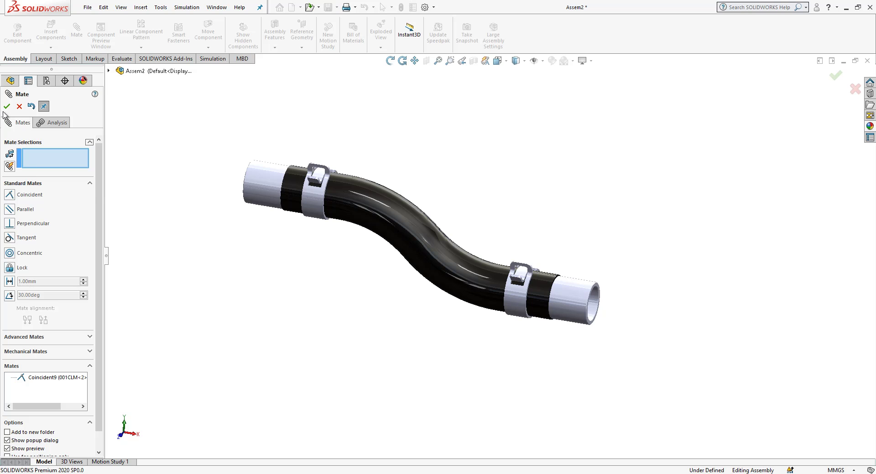
key(Escape)
scroll(309, 270, down, 3)
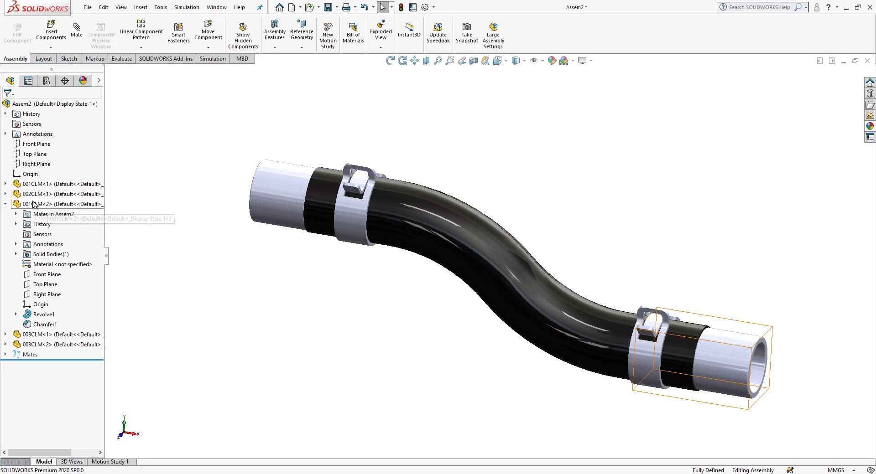
click(6, 204)
Colour the 001CLM pipe part orange (RGB 232, 113, 8) at part document level
scroll(513, 342, down, 4)
middle_drag(507, 327, 280, 342)
scroll(524, 272, up, 3)
scroll(269, 345, down, 3)
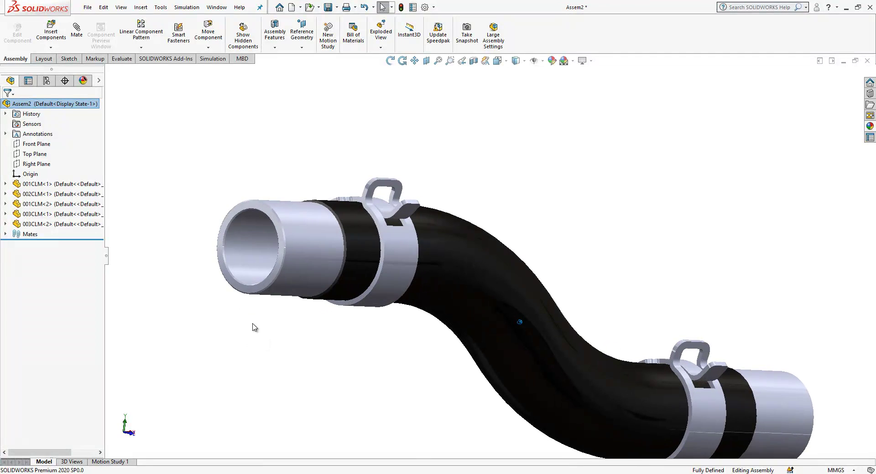
scroll(301, 233, down, 3)
click(301, 233)
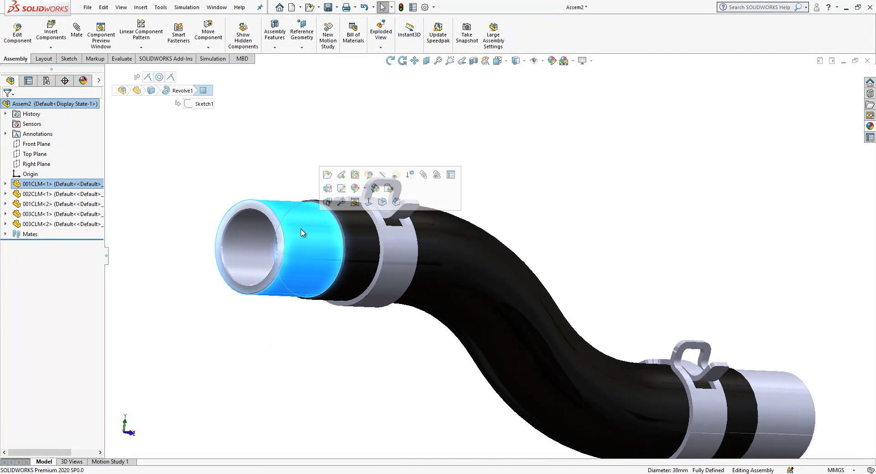
click(364, 189)
click(384, 248)
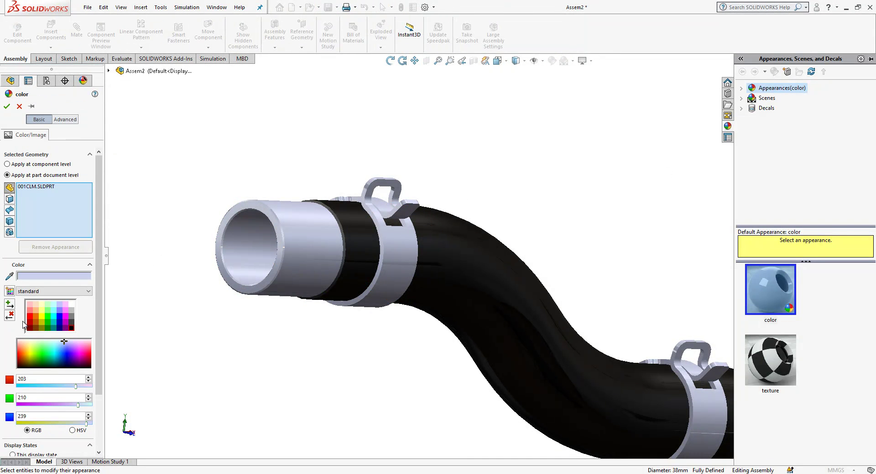
click(36, 316)
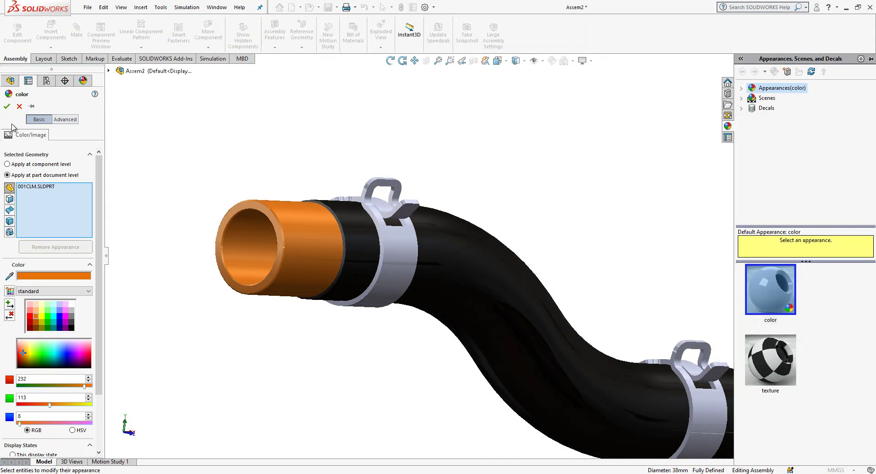
click(7, 106)
Apply the brushed aluminum metal appearance to the 003CLM clamp part
scroll(322, 209, up, 4)
scroll(513, 297, down, 2)
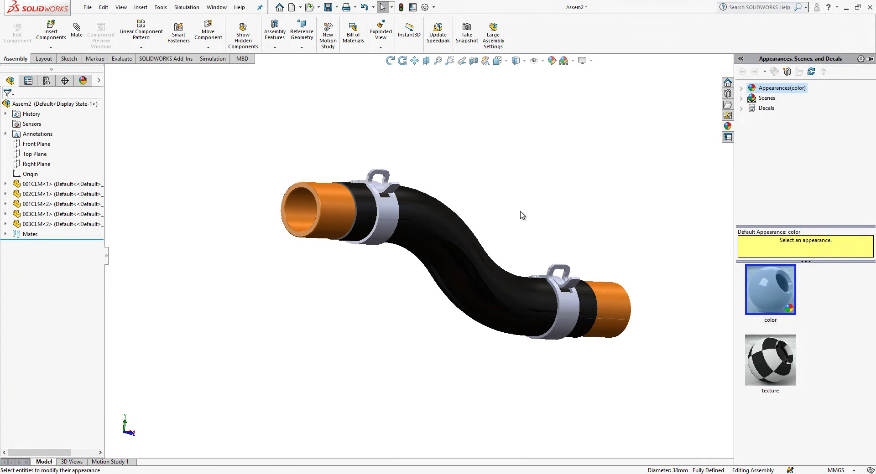
middle_drag(522, 216, 382, 266)
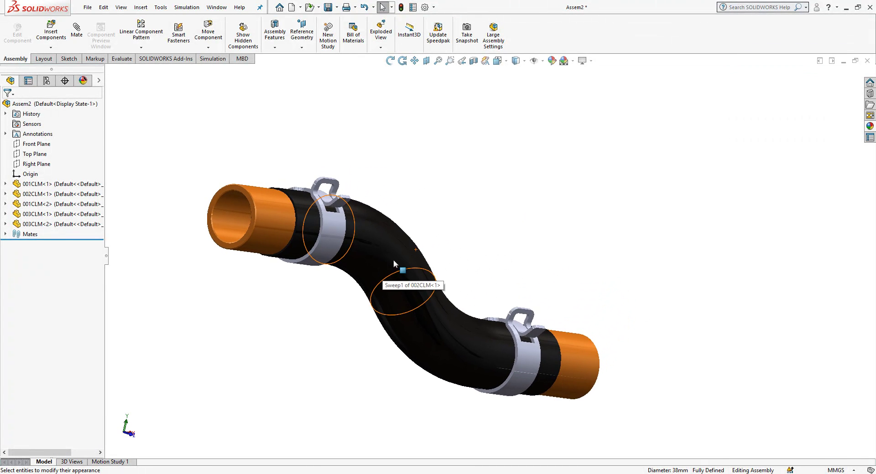
middle_drag(340, 297, 384, 283)
scroll(389, 307, up, 3)
scroll(584, 215, down, 3)
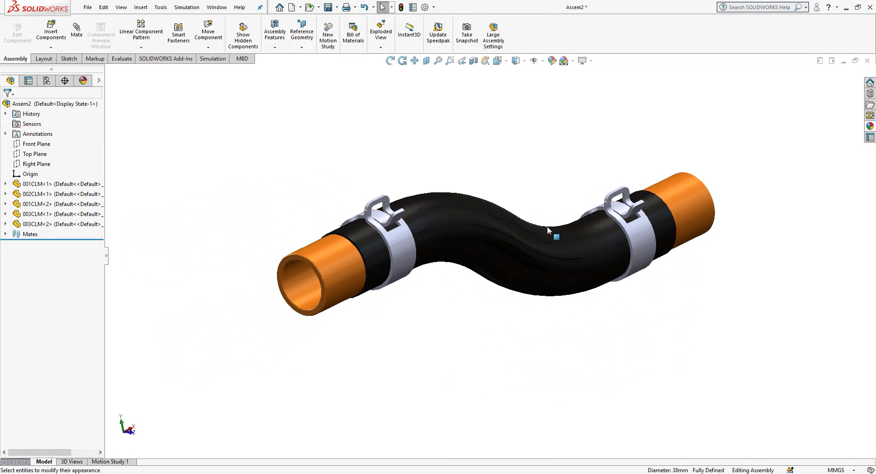
middle_drag(585, 216, 380, 251)
click(379, 252)
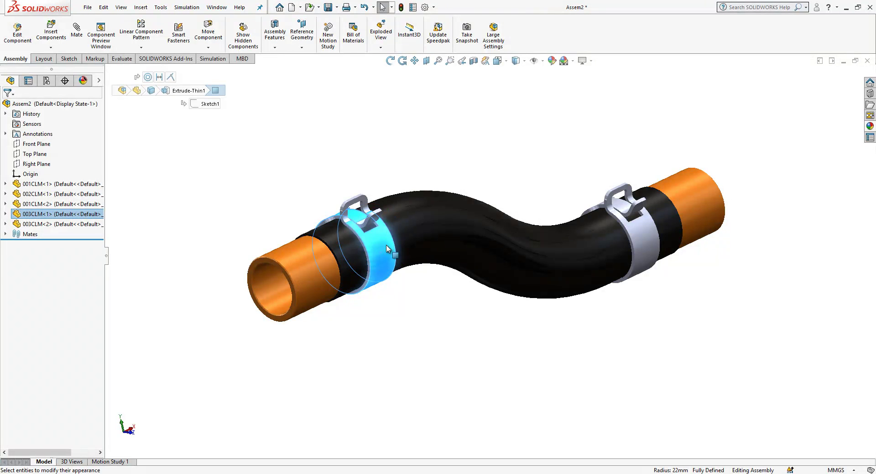
click(870, 127)
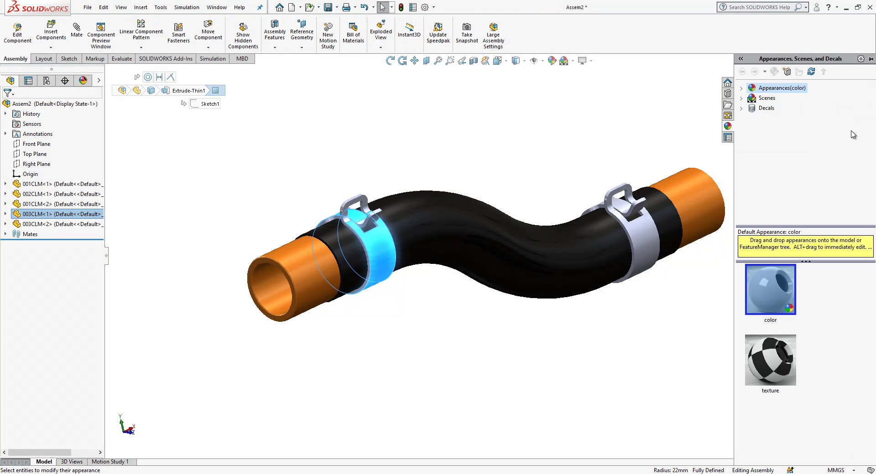
click(741, 88)
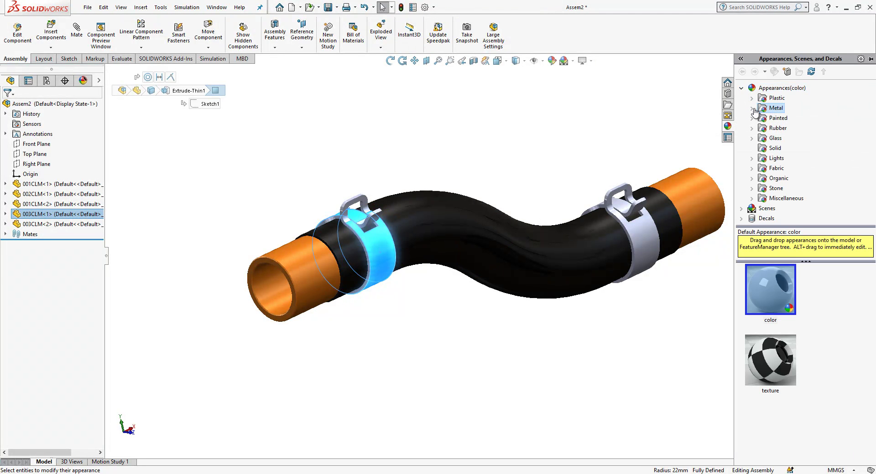
click(750, 108)
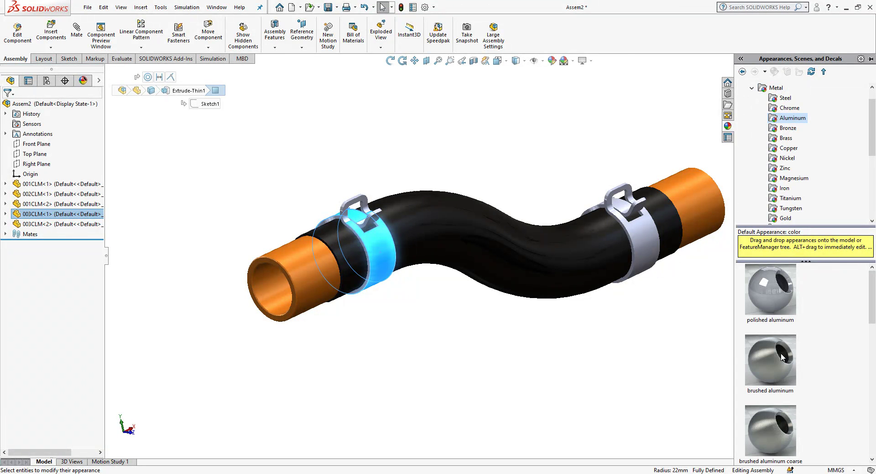
drag(768, 360, 403, 254)
Save the assembly as CLMP in the Ex folder
middle_drag(472, 326, 319, 214)
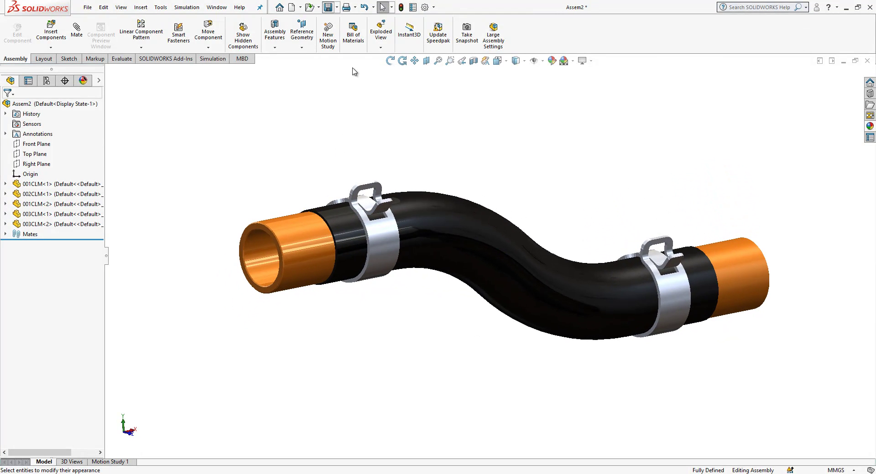
key(ctrl+s)
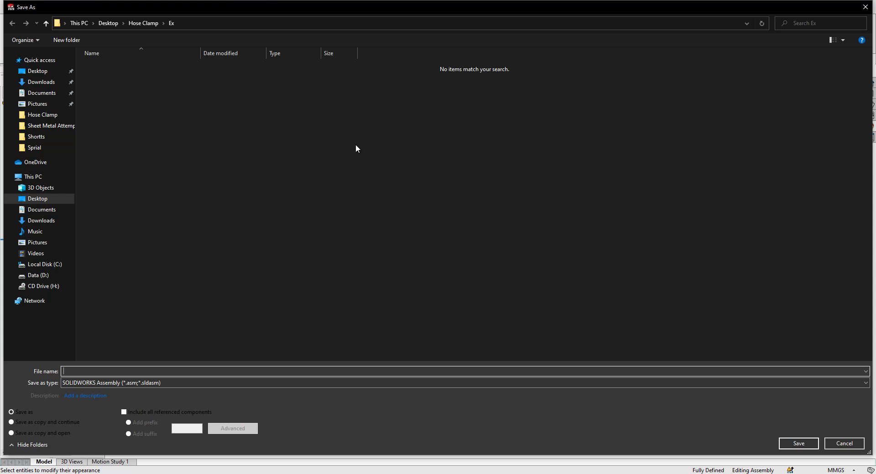
key(Return)
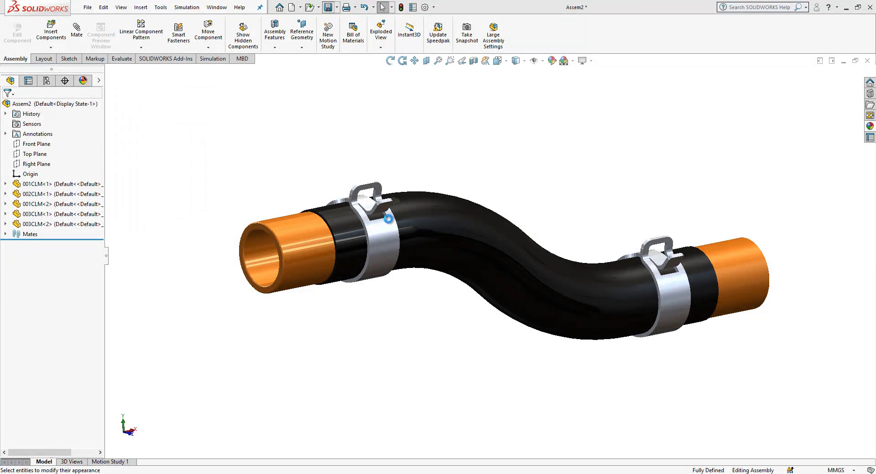
Examine the clamp's bent tabs and slot up close, and the hose and both clamps from the opposite side
scroll(384, 233, down, 3)
scroll(515, 234, up, 2)
middle_drag(516, 234, 264, 365)
scroll(245, 259, down, 3)
scroll(265, 365, down, 3)
scroll(253, 364, down, 5)
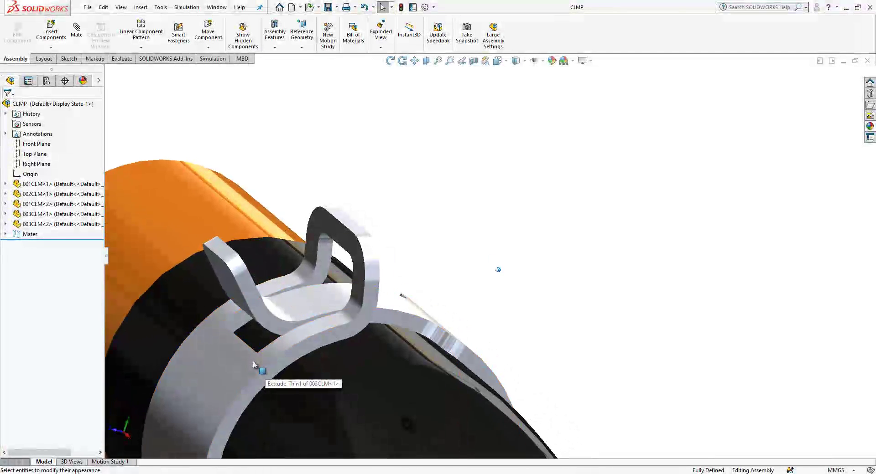
key(Left)
key(Left)
key(Left)
key(Left)
key(f)
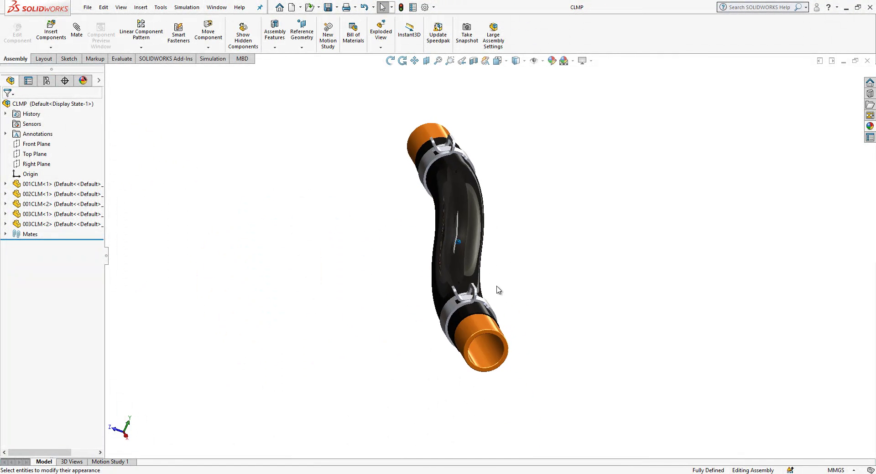
key(Right)
key(Right)
scroll(498, 137, down, 3)
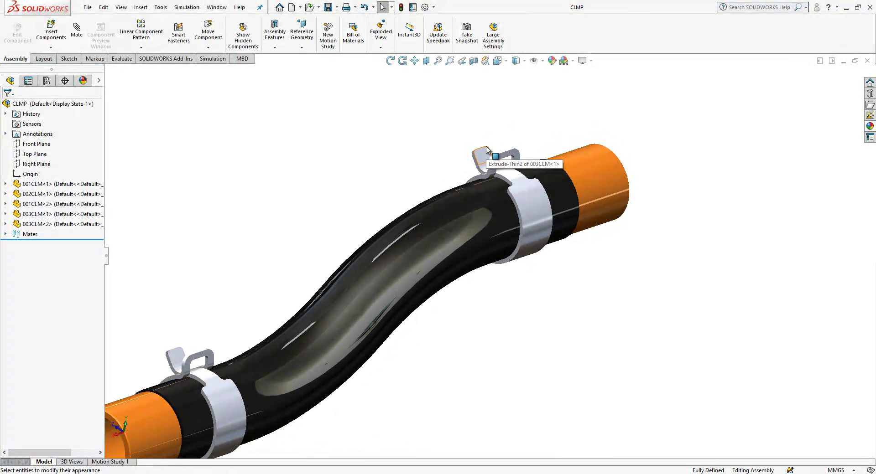
scroll(606, 242, up, 4)
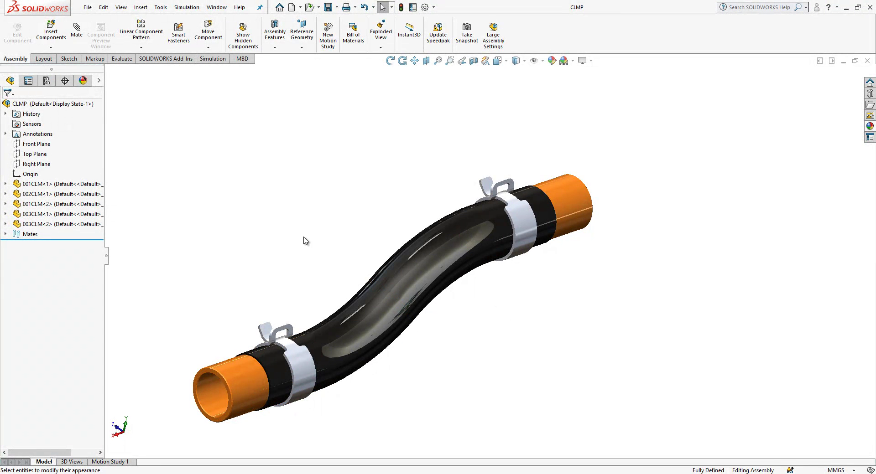
Examine the whole finished assembly from several angles, including both orange pipes, the black hose and the clamps
middle_drag(305, 240, 499, 321)
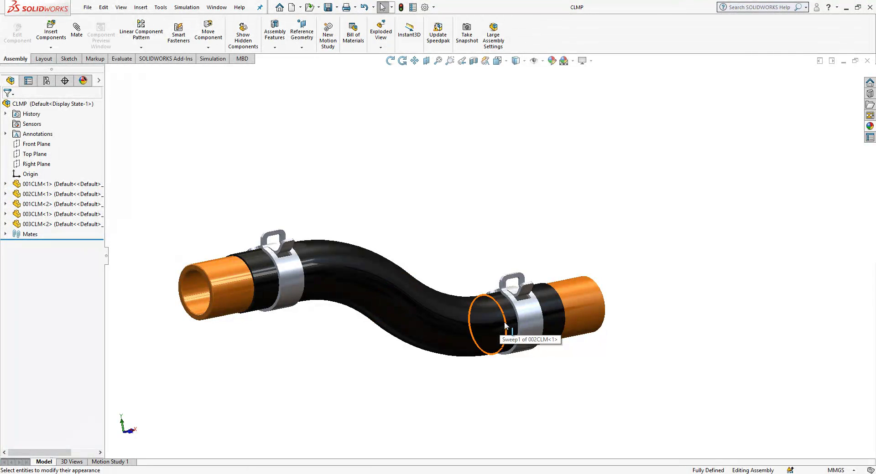
key(f)
middle_drag(396, 355, 414, 369)
scroll(365, 276, down, 3)
middle_drag(401, 276, 383, 333)
scroll(456, 293, up, 3)
scroll(457, 296, up, 5)
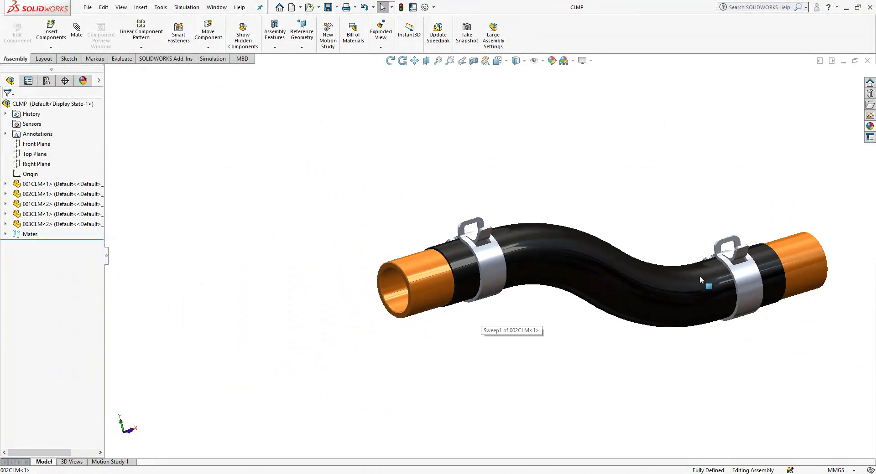
middle_drag(457, 295, 576, 227)
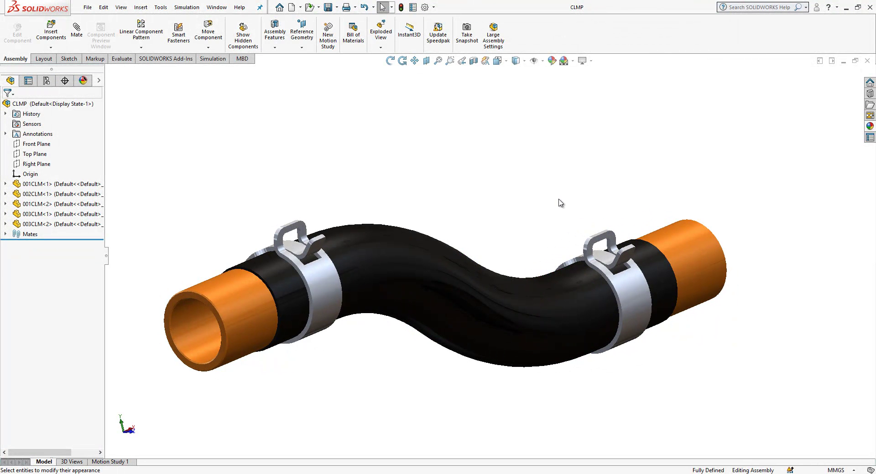
middle_drag(554, 184, 539, 199)
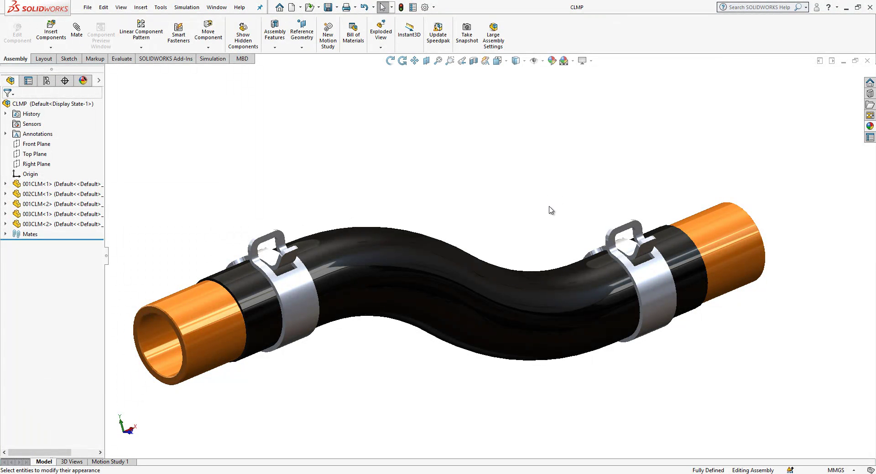
scroll(560, 214, up, 2)
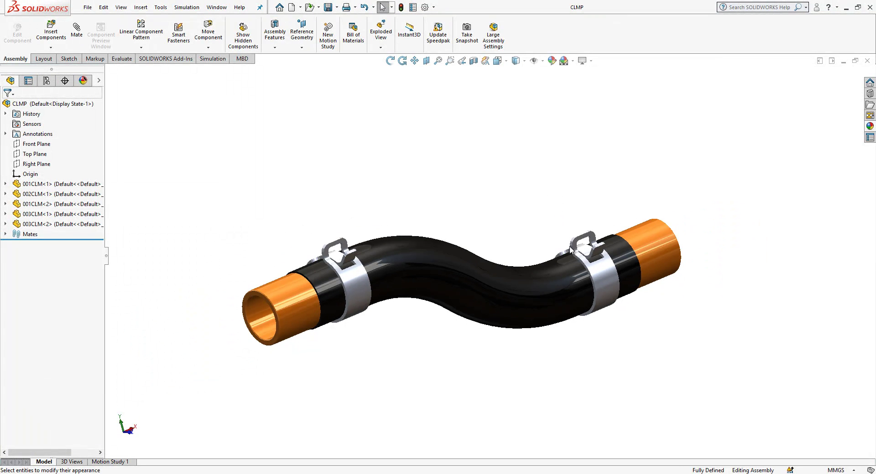
click(601, 273)
middle_drag(643, 340, 531, 216)
scroll(551, 202, up, 1)
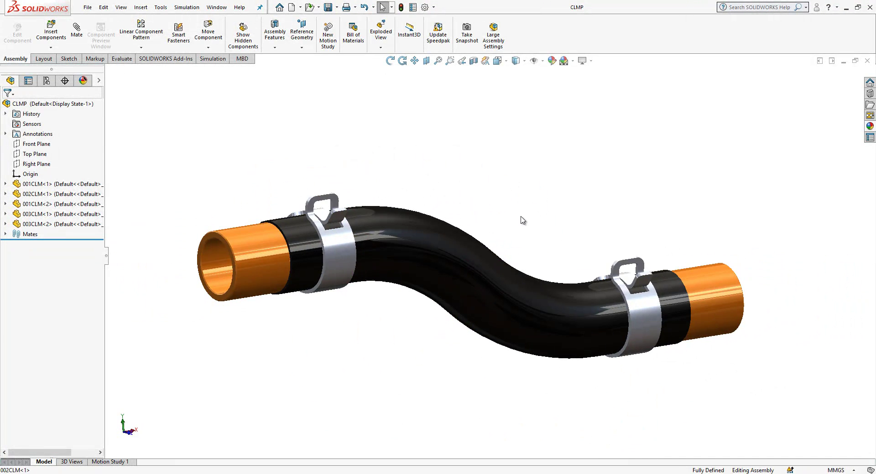